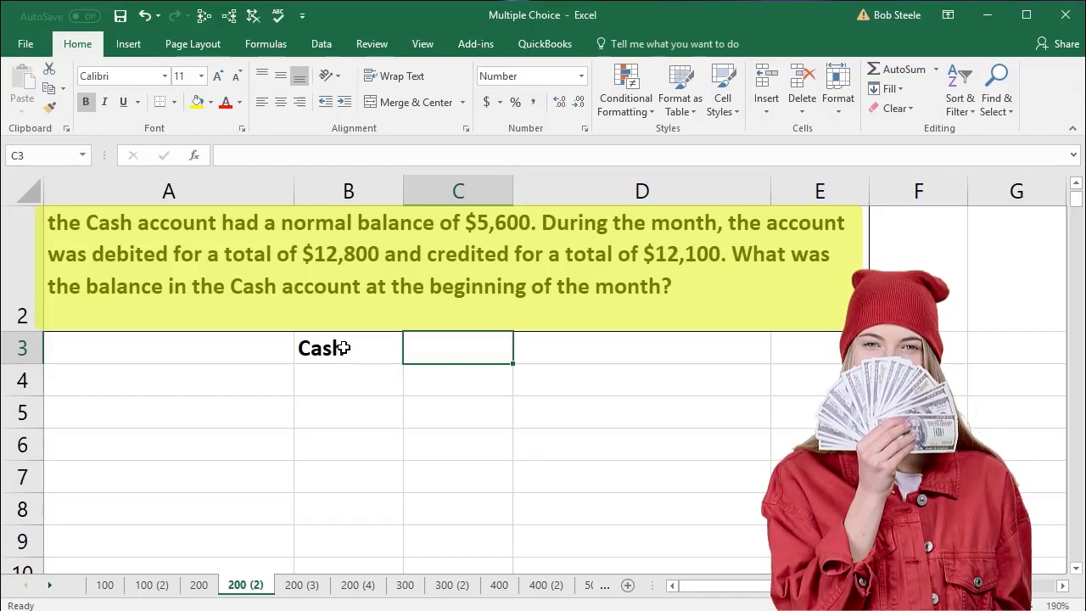
# Centre the Cash heading across cells B3:C3 using the Center Across Selection horizontal alignment, without merging the cells.
pyautogui.moveTo(342, 348); pyautogui.dragTo(435, 352)
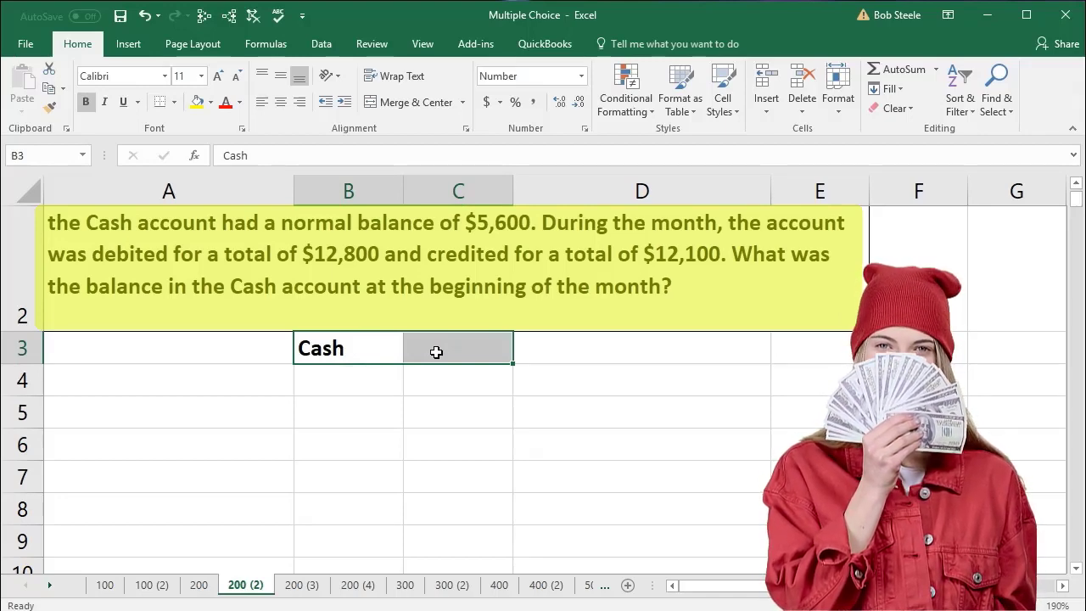
pyautogui.rightClick(436, 352)
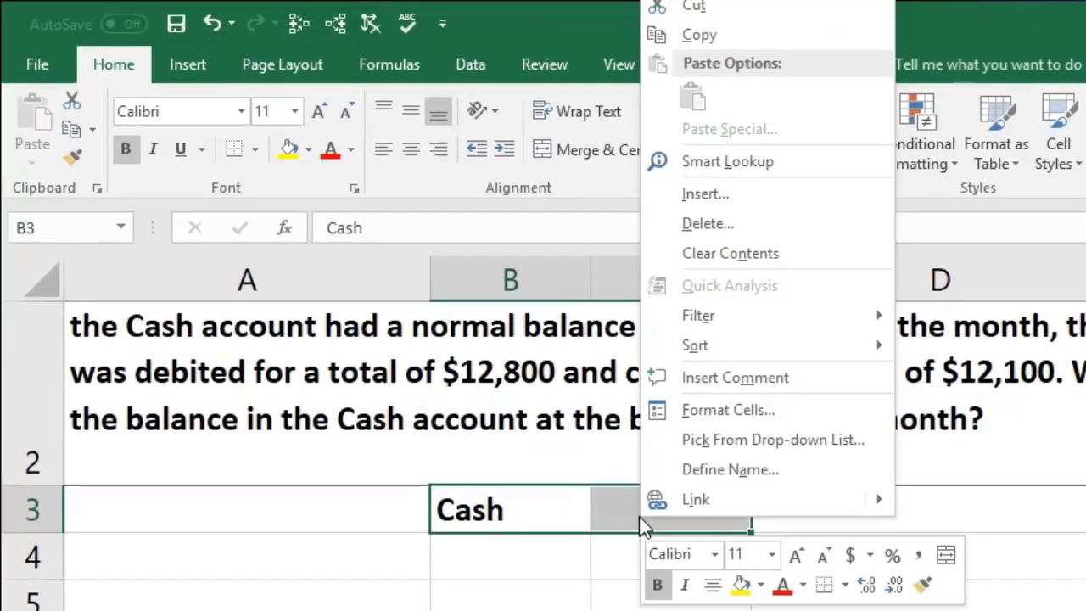
pyautogui.click(679, 411)
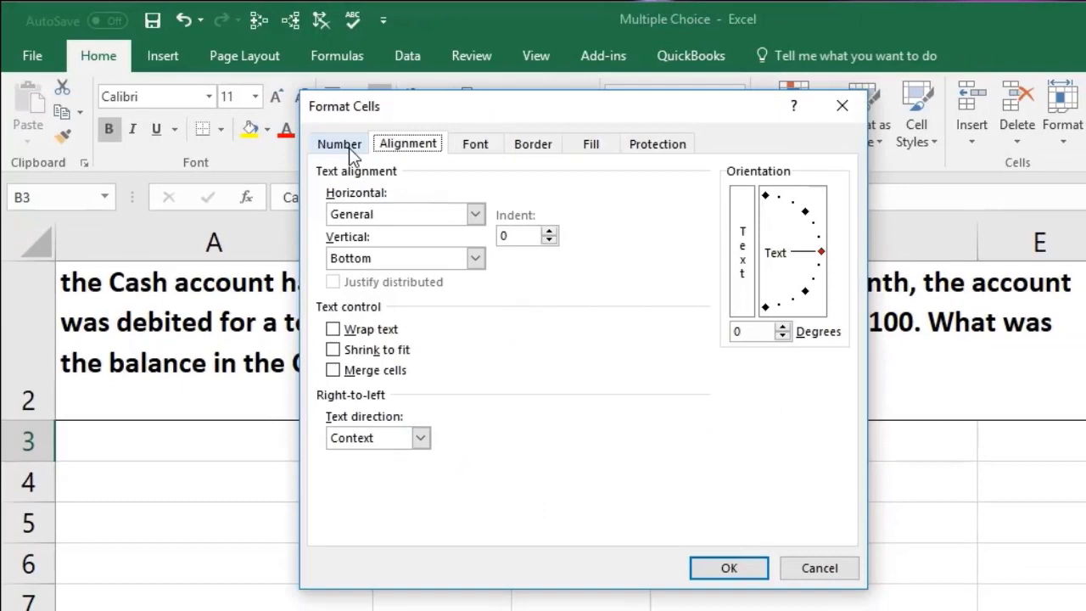
pyautogui.click(349, 148)
pyautogui.click(398, 149)
pyautogui.click(474, 214)
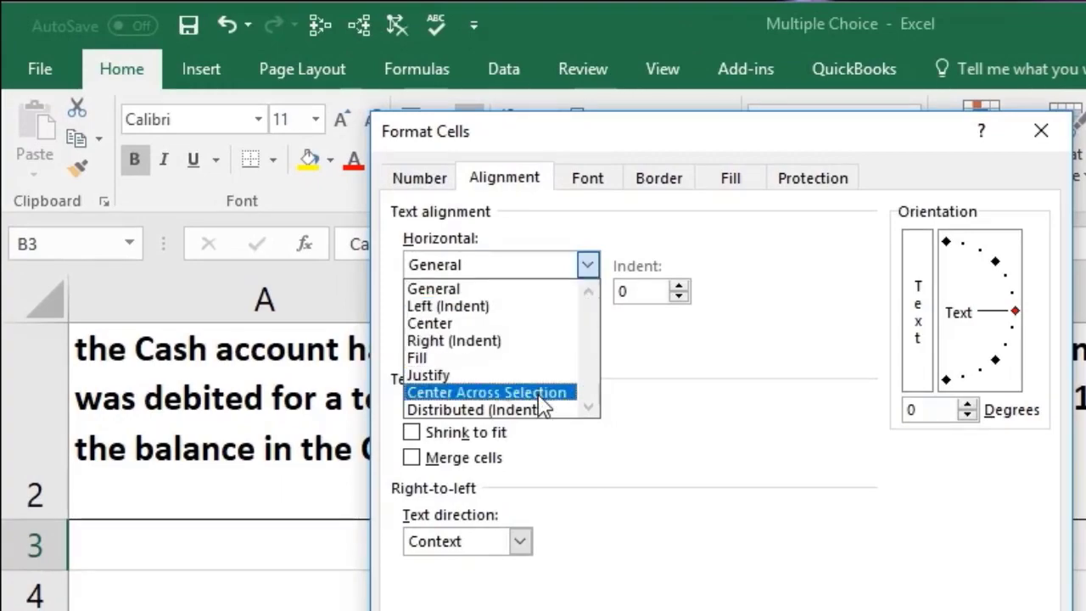
pyautogui.click(539, 395)
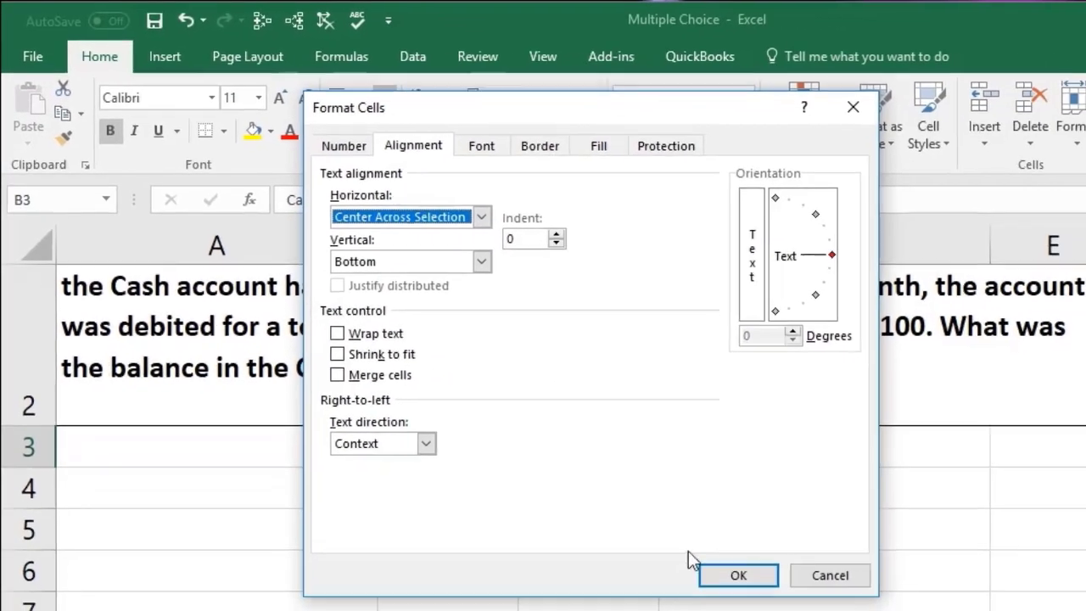
pyautogui.click(717, 576)
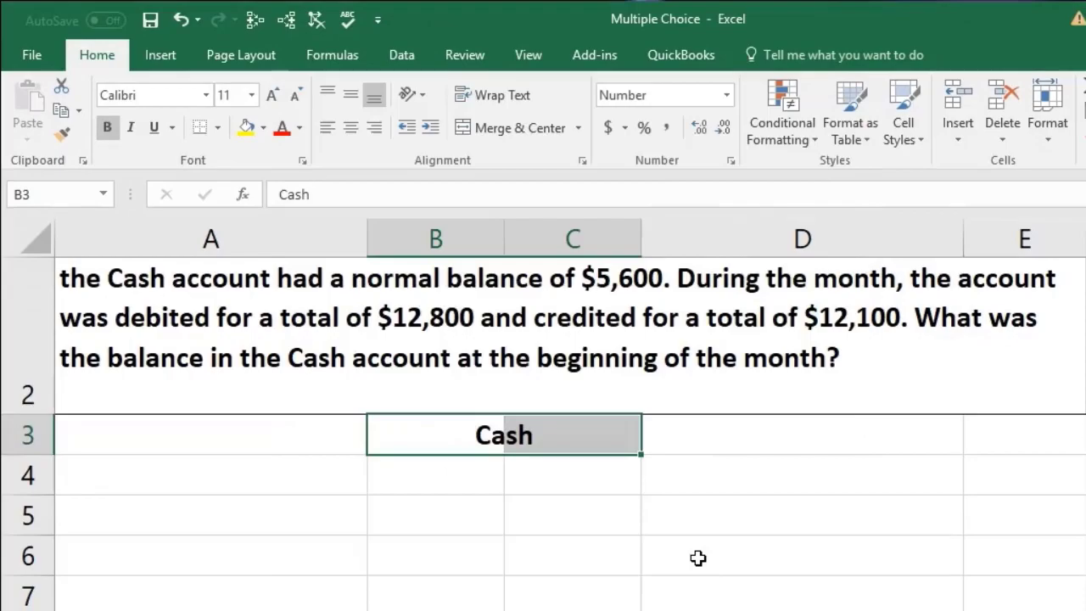
# Add a bottom border beneath the Cash heading in cells B3:C3.
pyautogui.click(541, 512)
pyautogui.click(494, 448)
pyautogui.moveTo(481, 435); pyautogui.dragTo(526, 435)
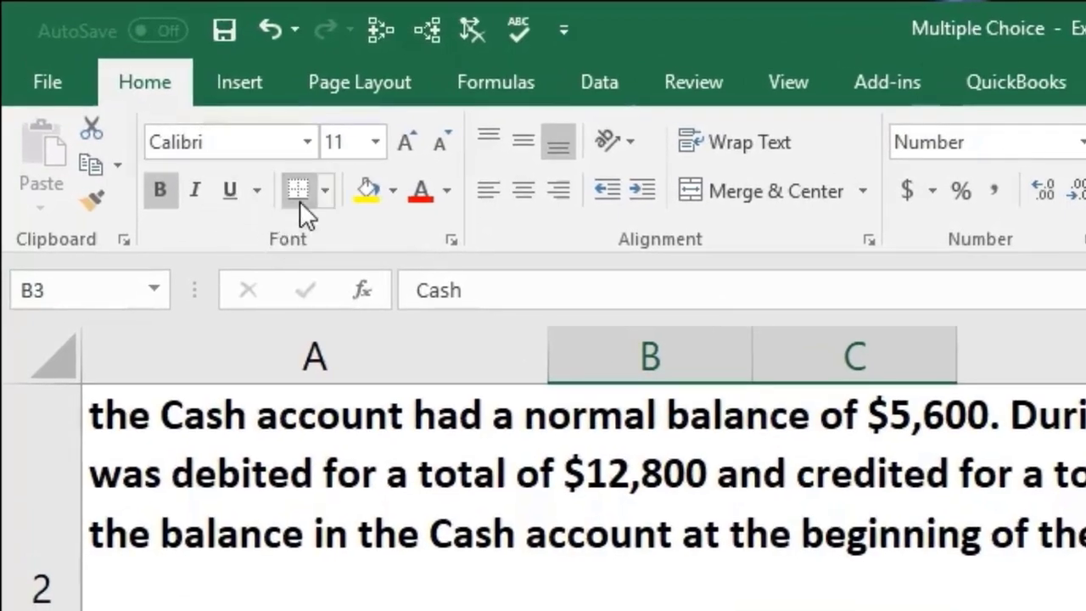
pyautogui.click(301, 203)
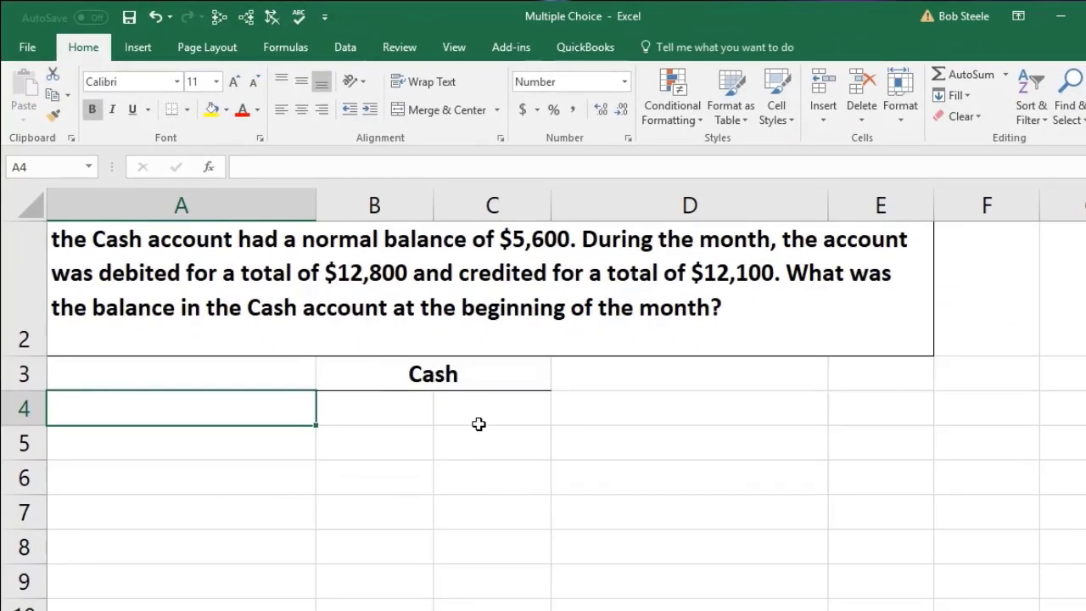
# Apply a left border to cells C4:C9 to form the vertical line of the Cash T-account.
pyautogui.moveTo(478, 424); pyautogui.dragTo(466, 581)
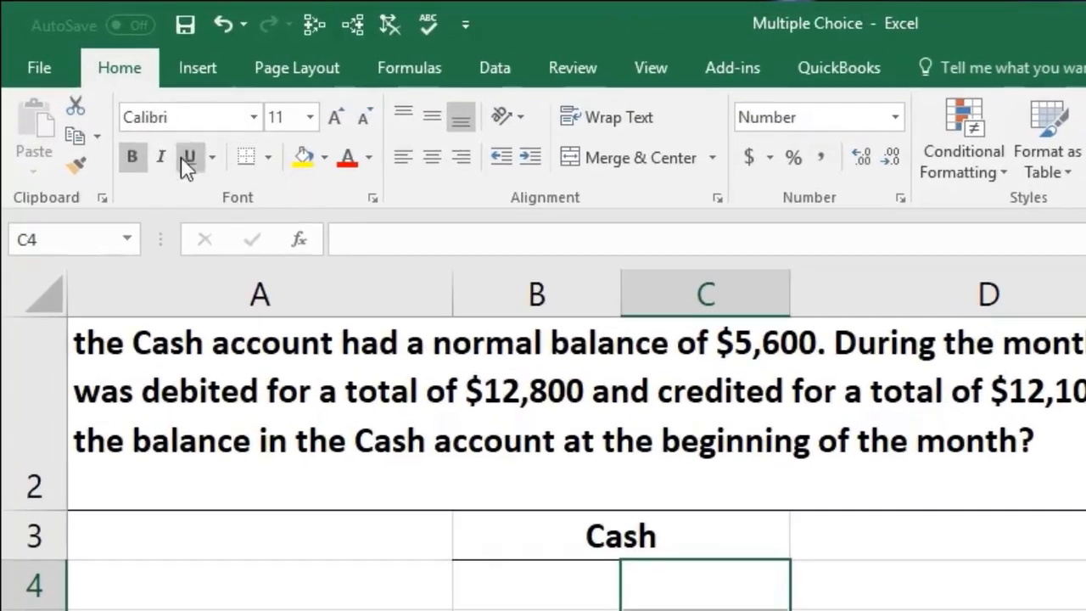
pyautogui.click(268, 159)
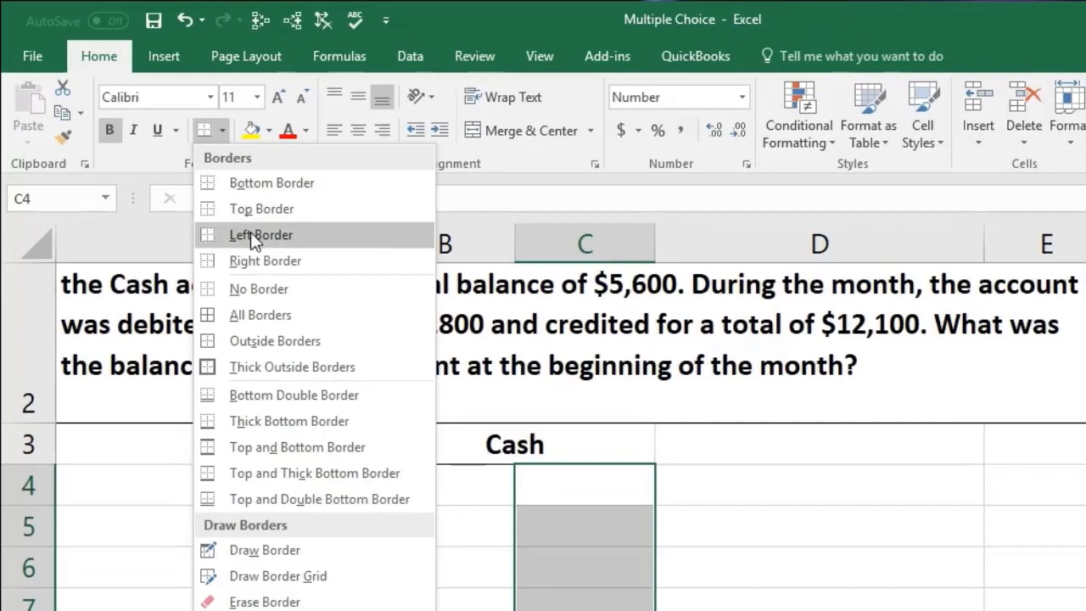
pyautogui.click(251, 231)
pyautogui.click(378, 567)
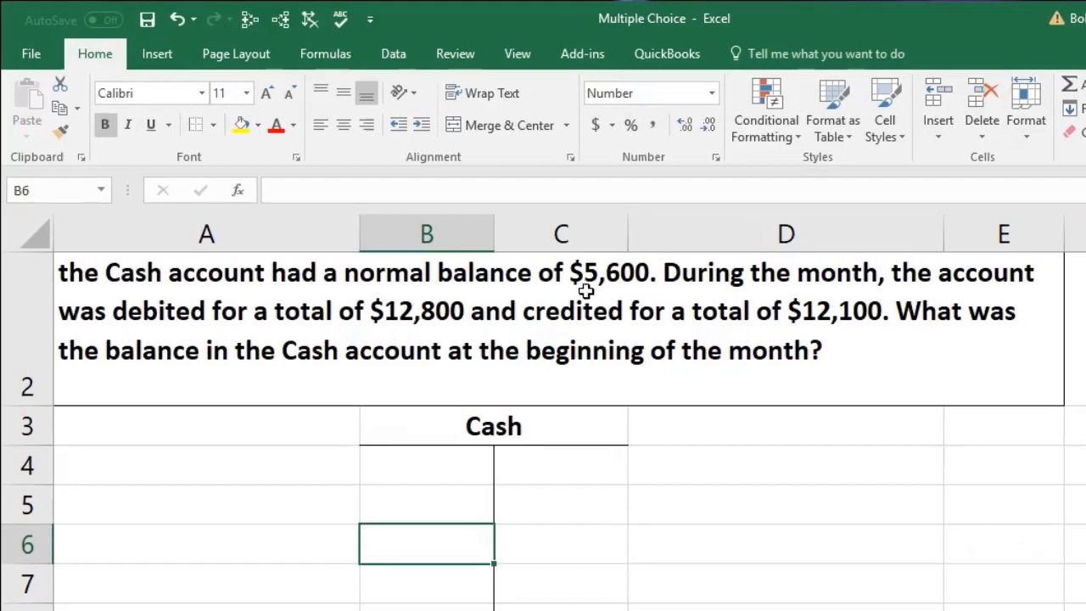
# Label cell A4 "Beg" and fill the beginning balance cell B4 with yellow.
pyautogui.click(382, 472)
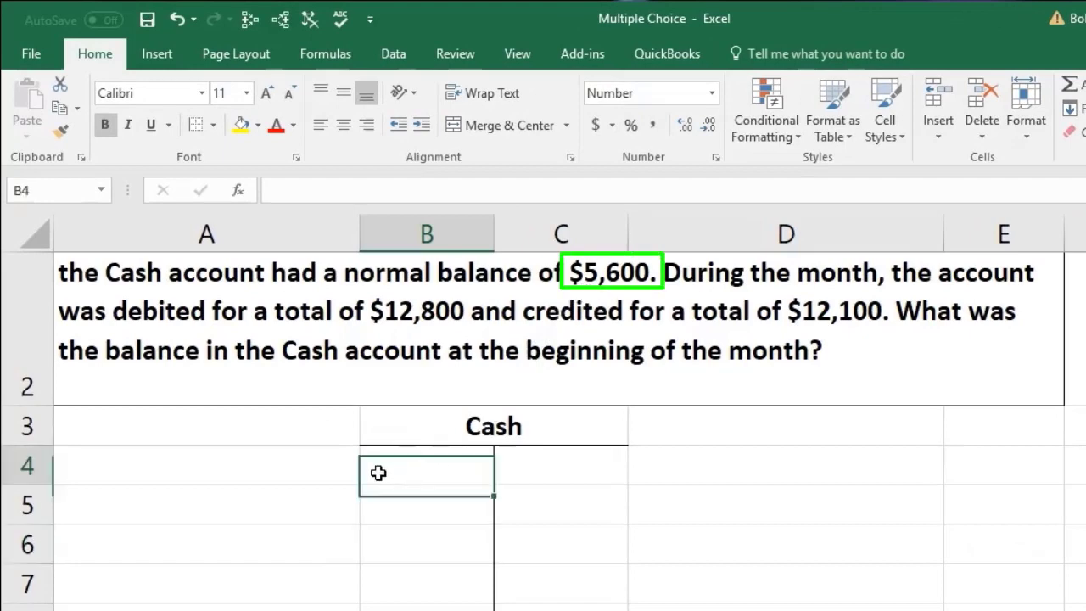
pyautogui.click(272, 473)
pyautogui.write('Beg')
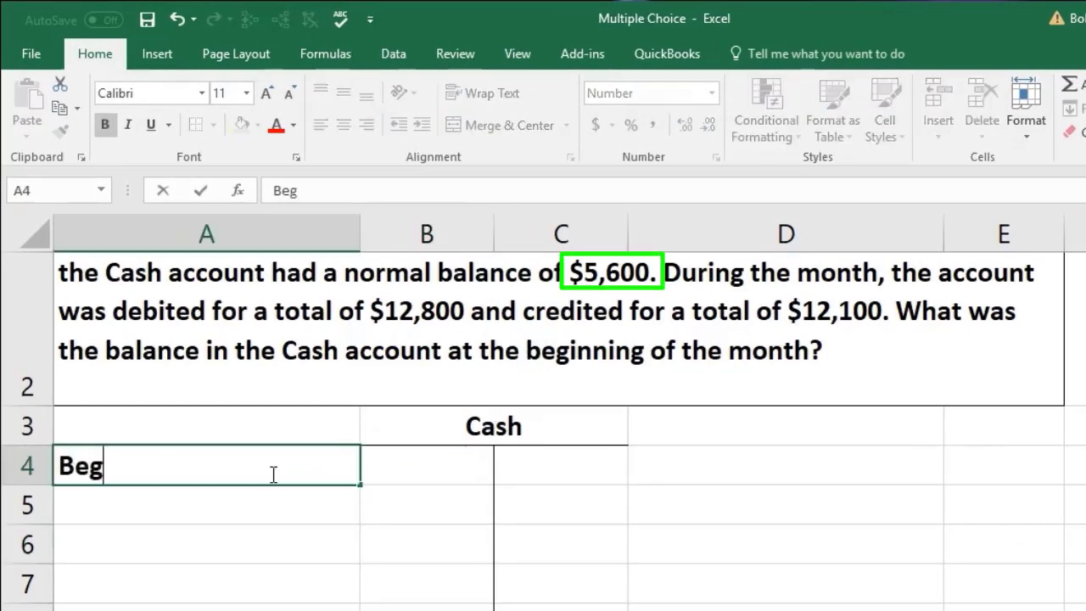
pyautogui.press('Return')
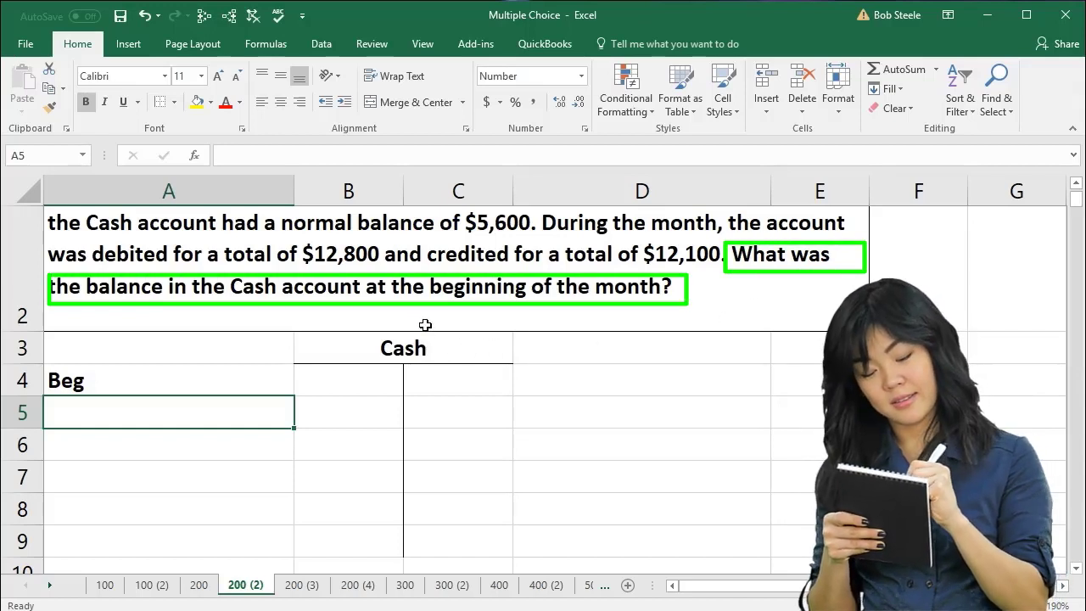
pyautogui.click(347, 379)
pyautogui.rightClick(348, 380)
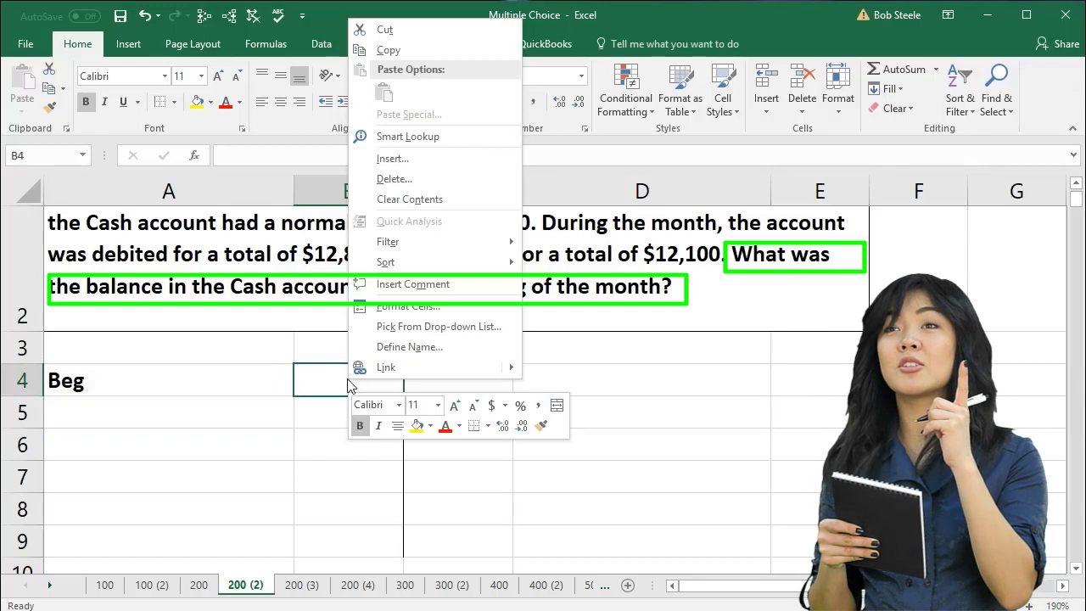
pyautogui.click(416, 426)
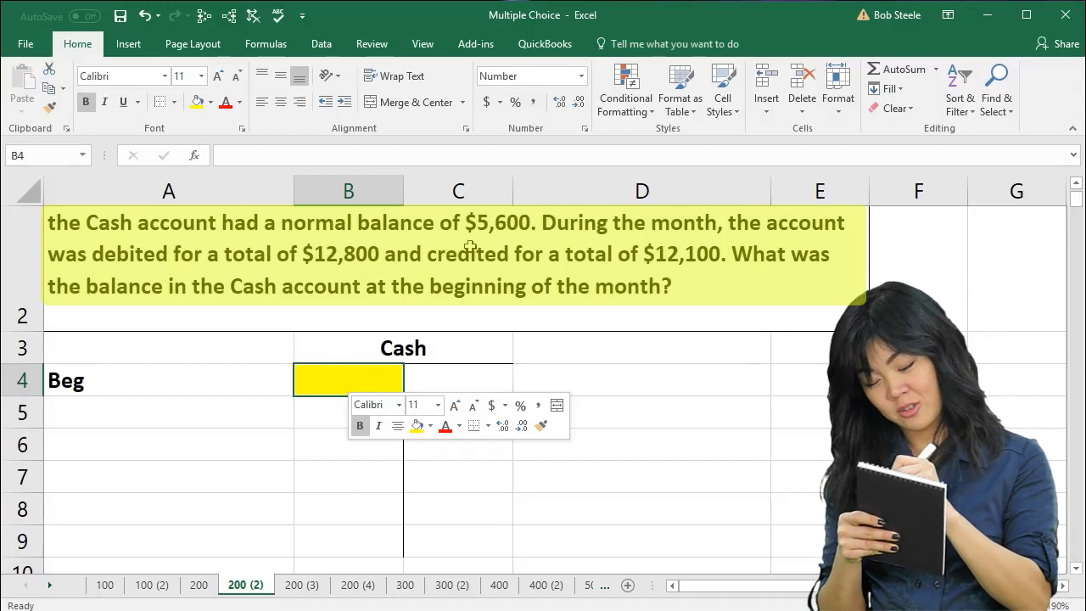
# Label cell A8 "End" and enter the ending balance 5600 in cell B8.
pyautogui.click(101, 509)
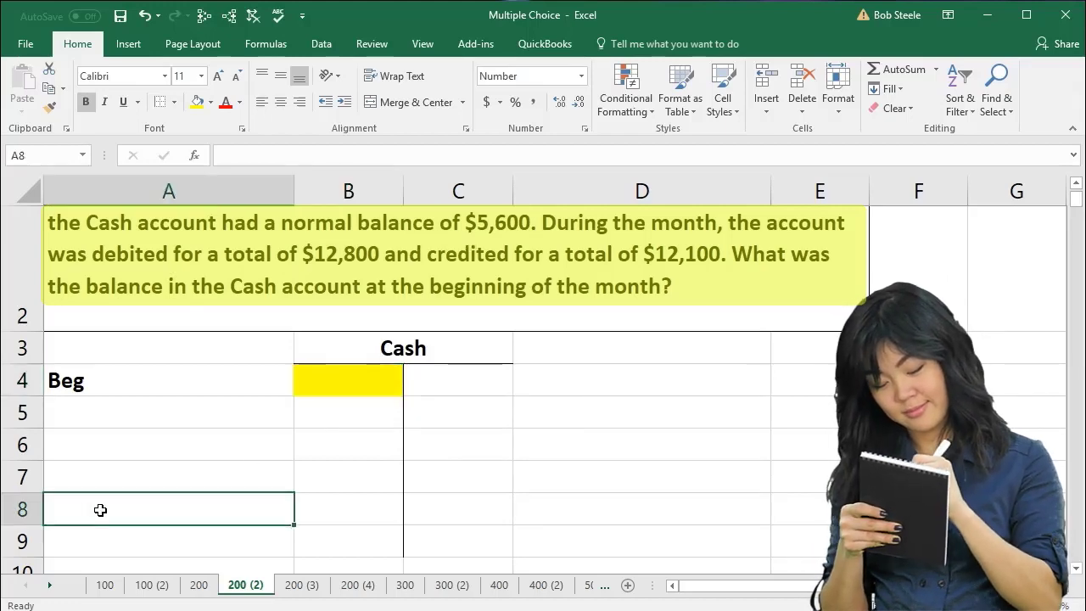
pyautogui.write('End')
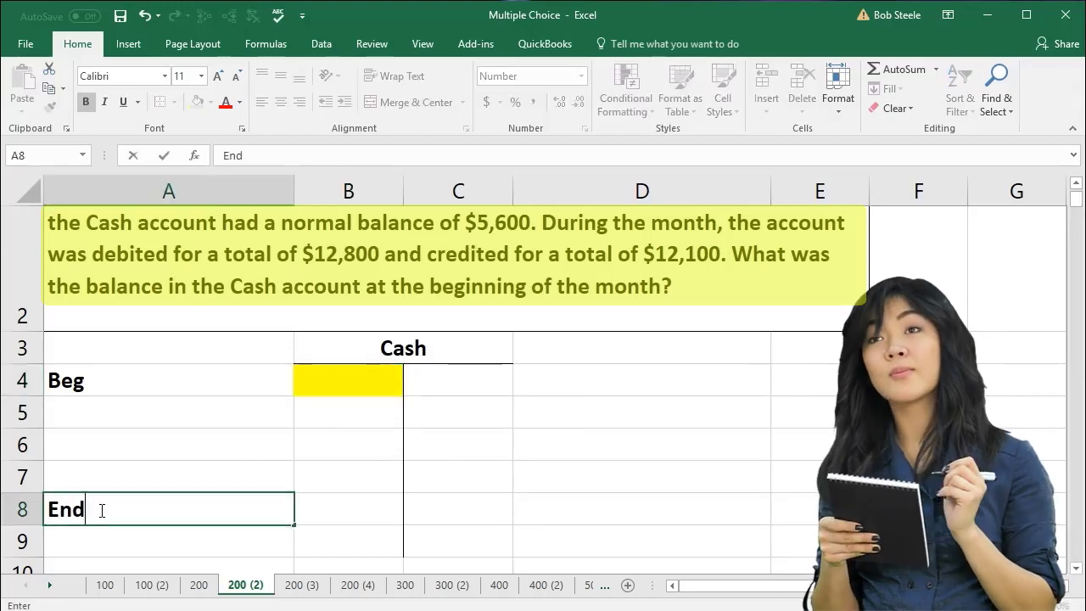
pyautogui.press('Tab')
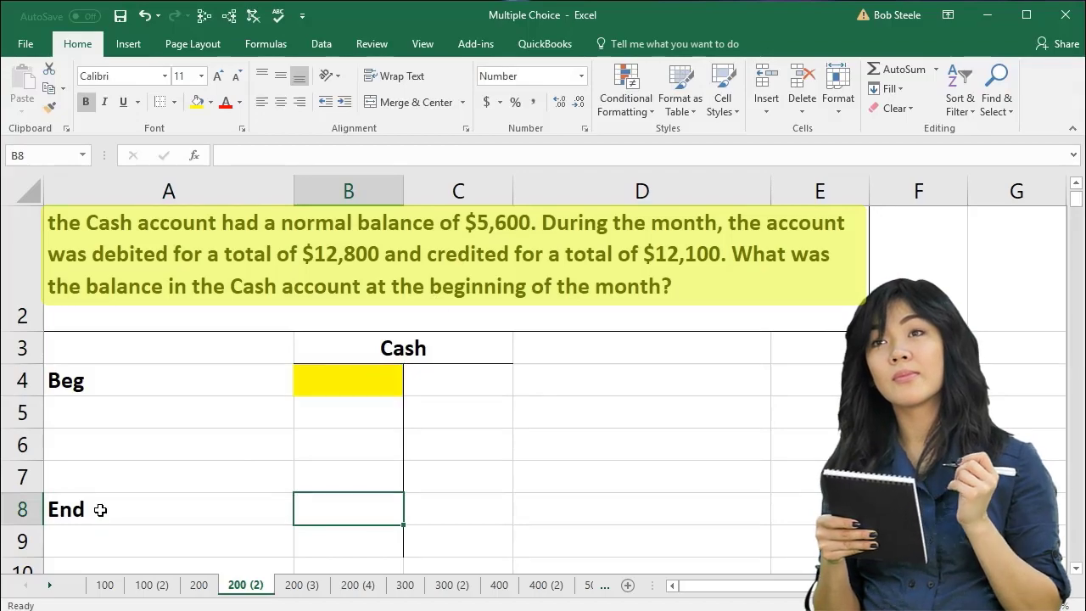
pyautogui.write('5,60')
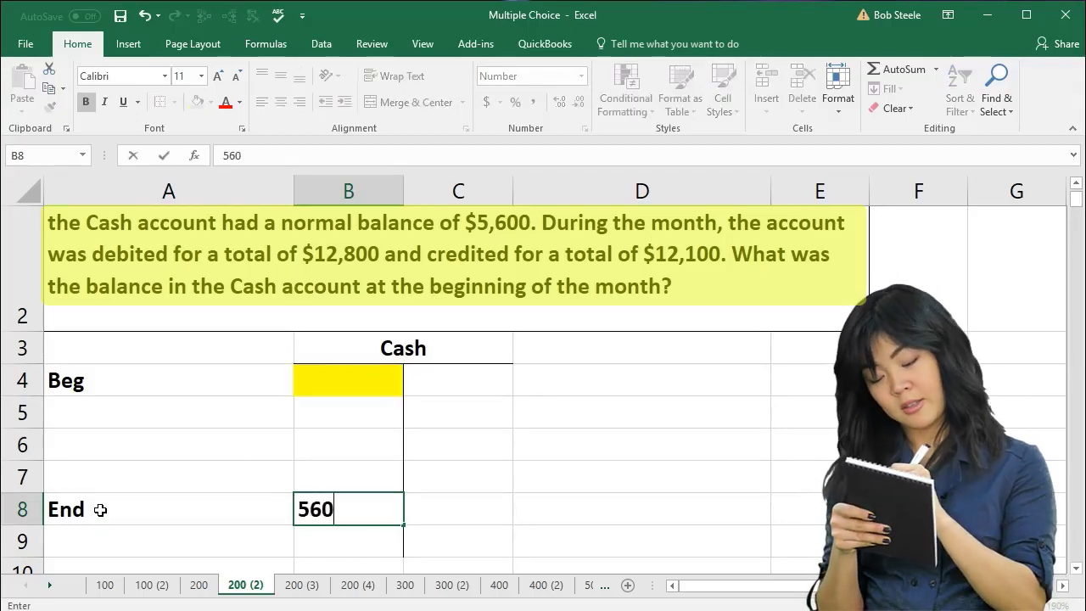
pyautogui.write('0')
pyautogui.press('Return')
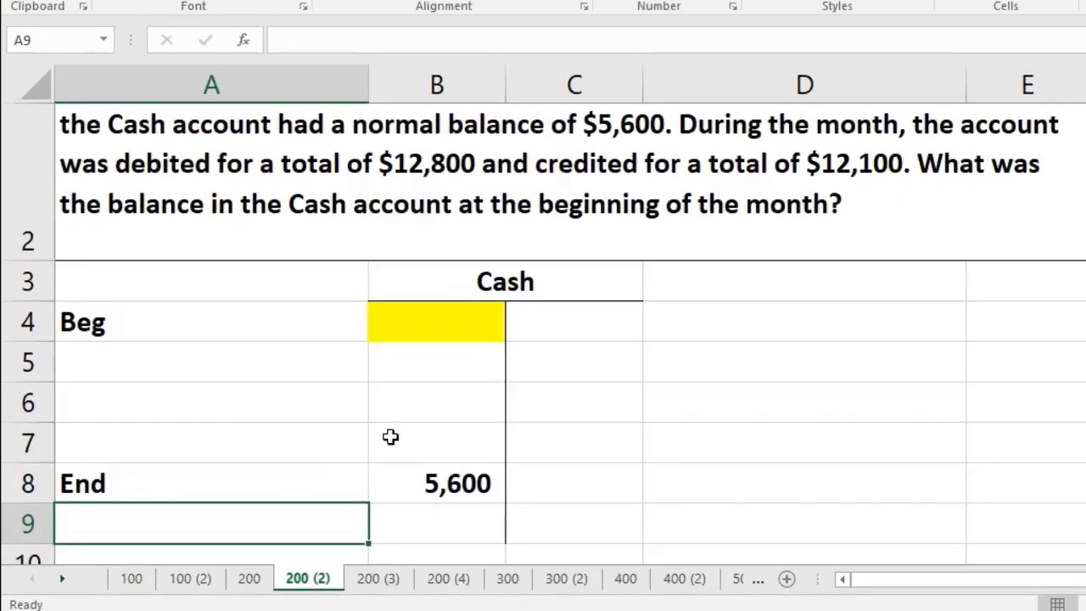
# Add a bottom border to cells B7:C7, above the ending balance row.
pyautogui.moveTo(390, 437); pyautogui.dragTo(513, 441)
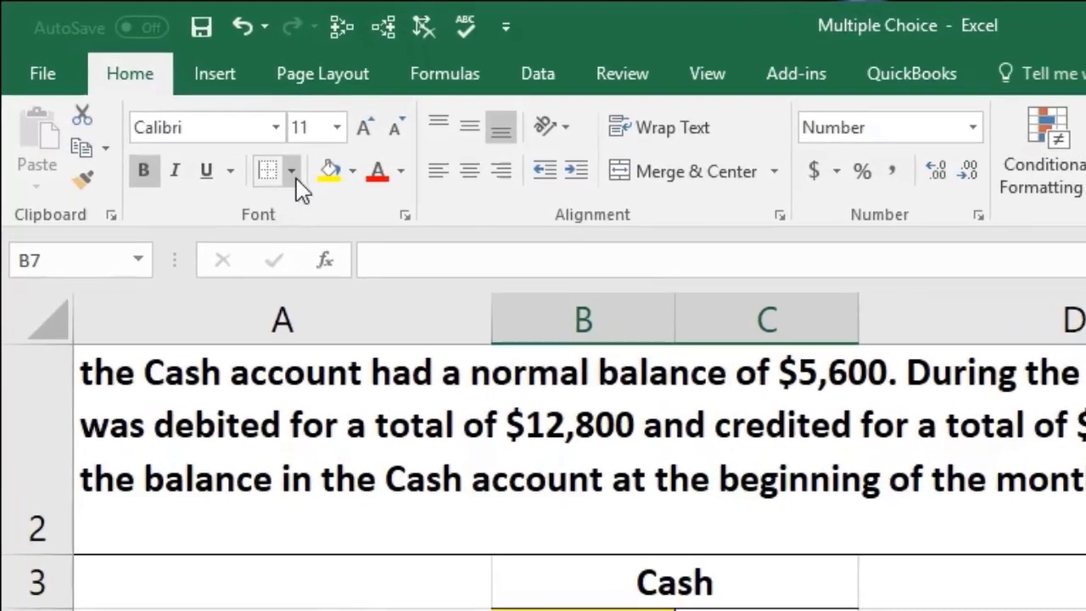
pyautogui.click(251, 148)
pyautogui.click(292, 250)
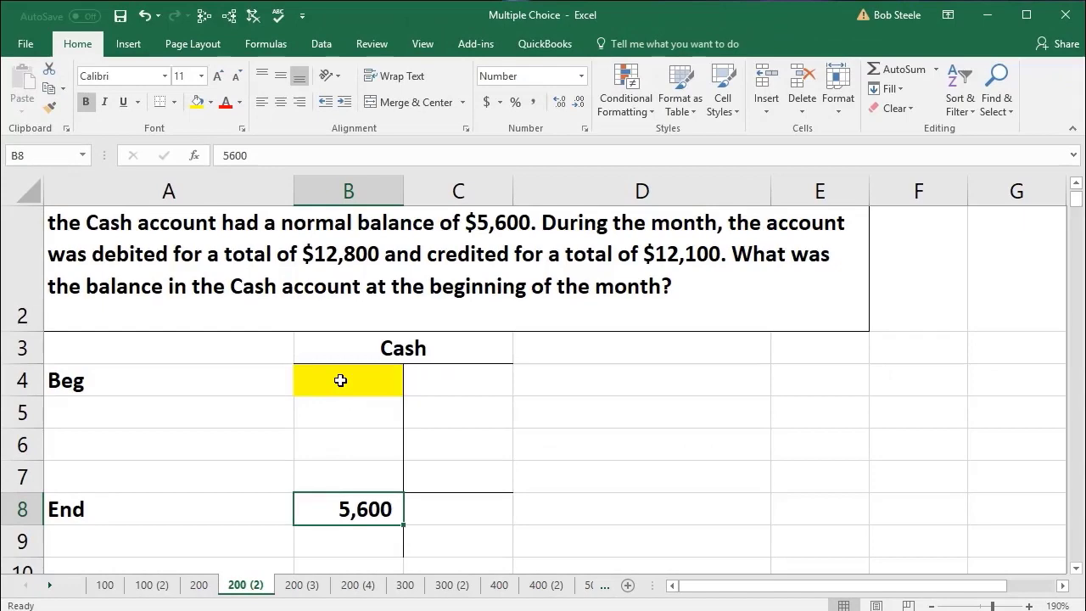
# Label cell A5 "Deb" and enter the month's debit total 12800 in cell B5.
pyautogui.click(341, 380)
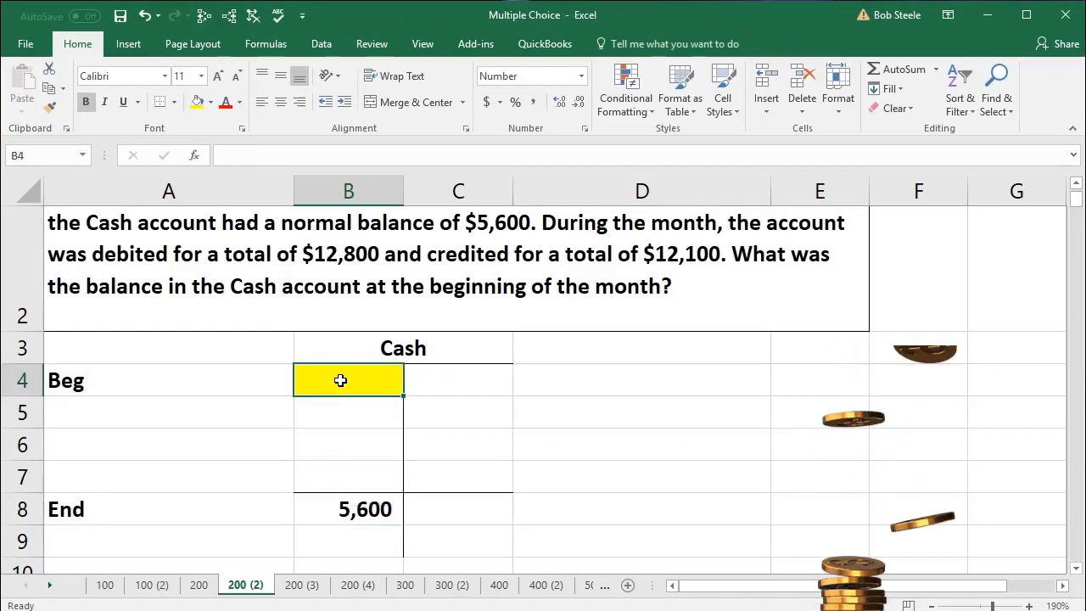
pyautogui.click(168, 412)
pyautogui.write('Deb')
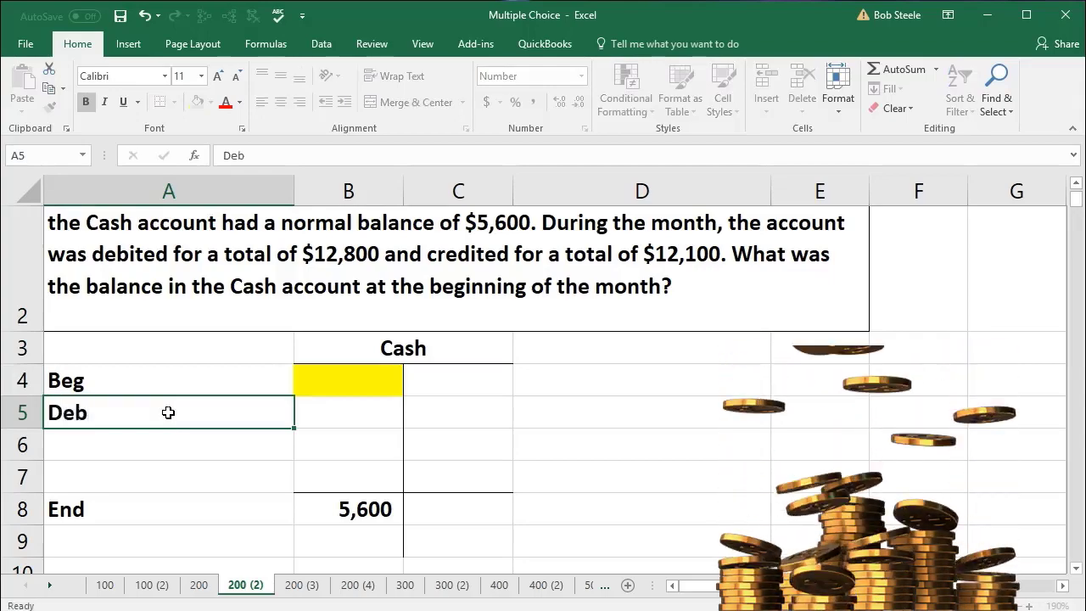
pyautogui.press('Tab')
pyautogui.write('12800')
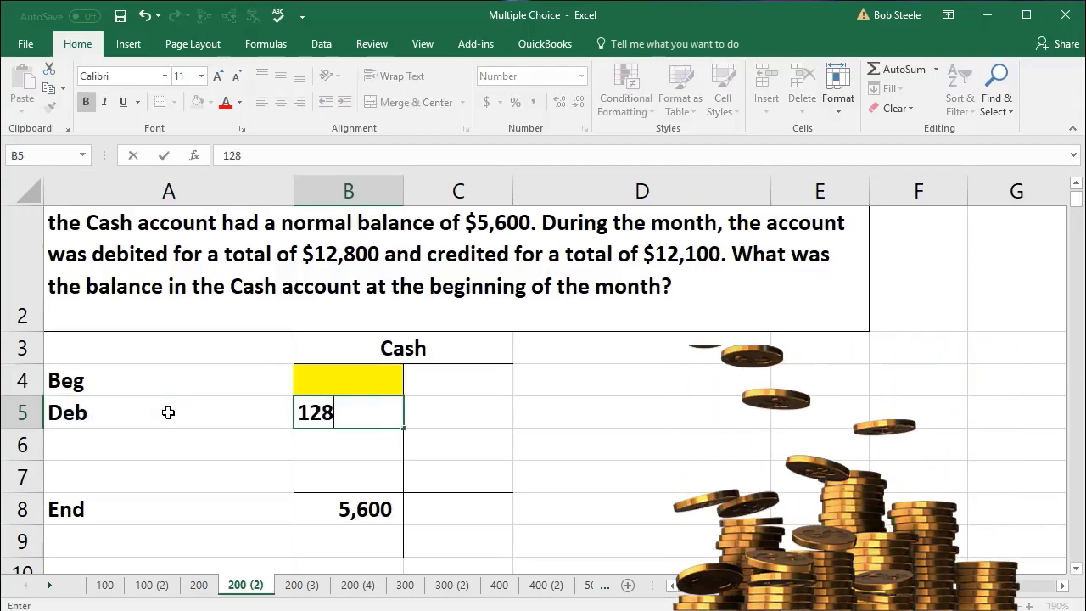
pyautogui.press('Return')
# Label cell A6 "Credit" and enter the month's credit total as -12100 in cell C6.
pyautogui.write('Credit')
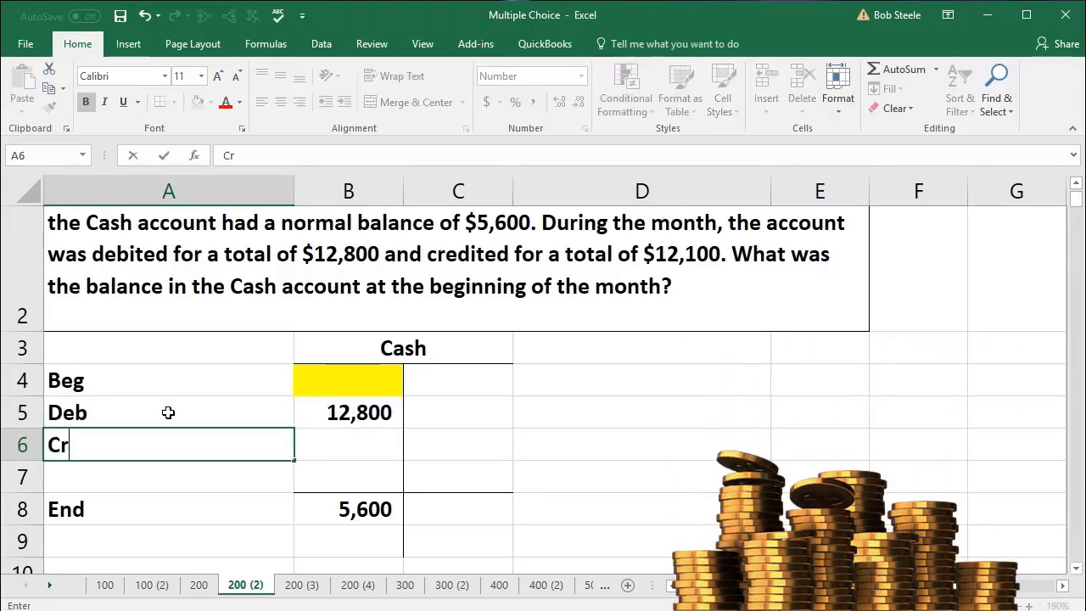
pyautogui.press('Tab')
pyautogui.press('Tab')
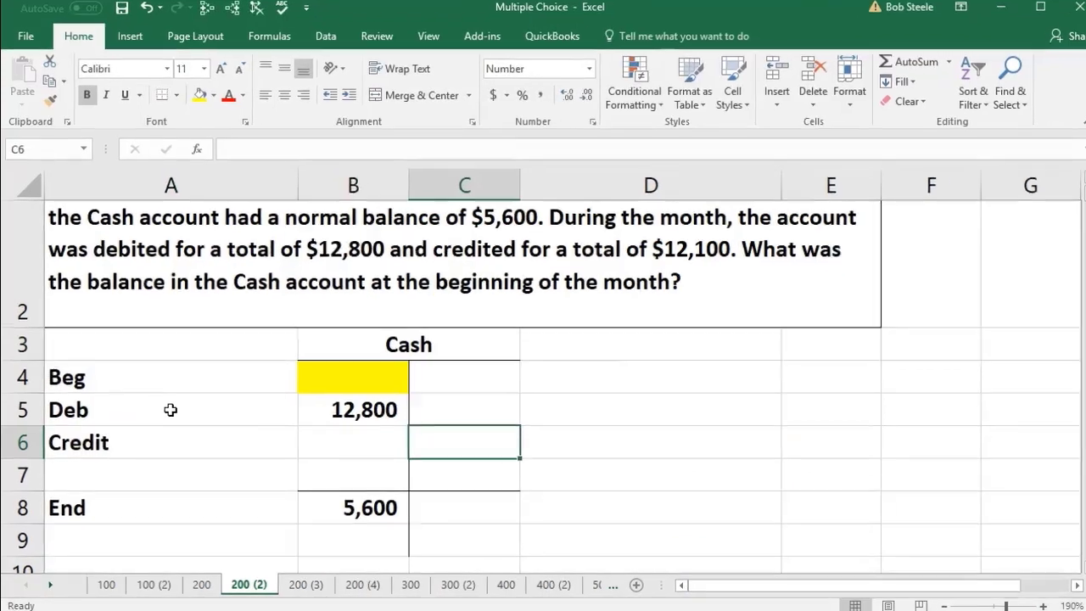
pyautogui.write('-')
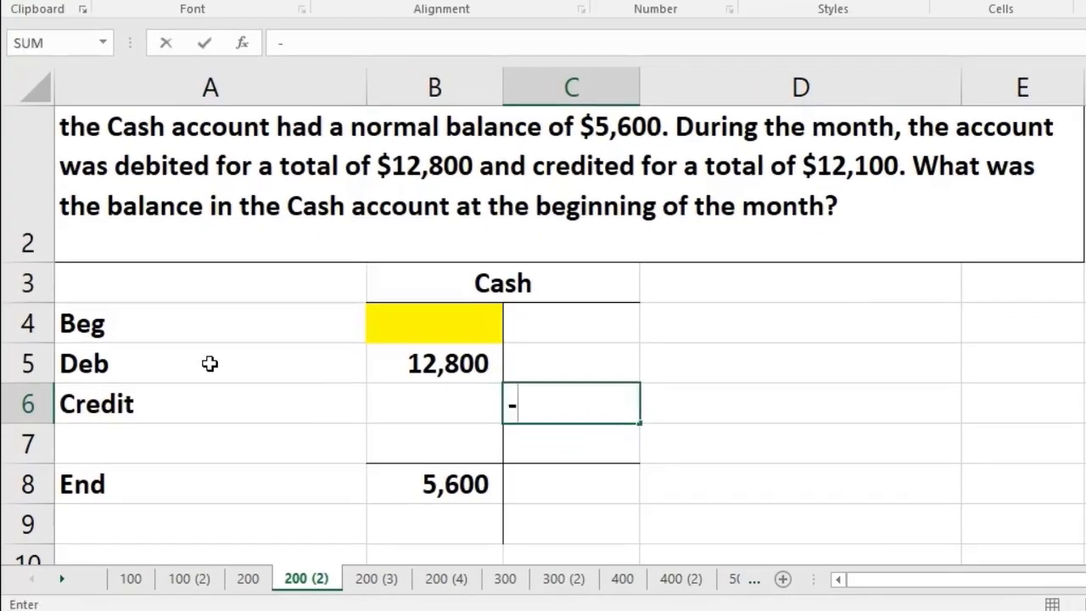
pyautogui.write('1210')
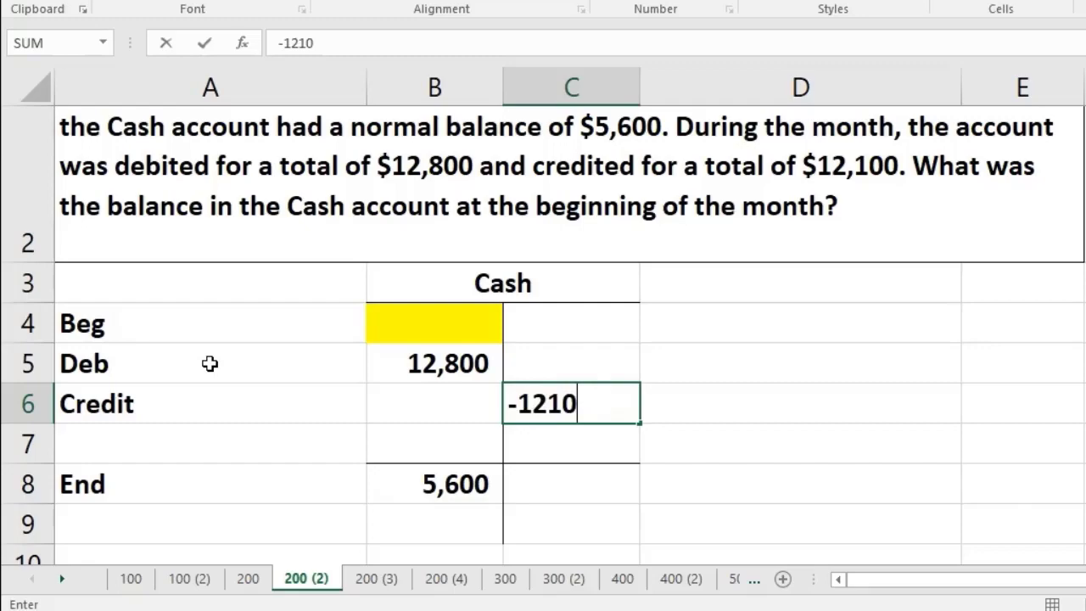
pyautogui.write('0')
pyautogui.press('Return')
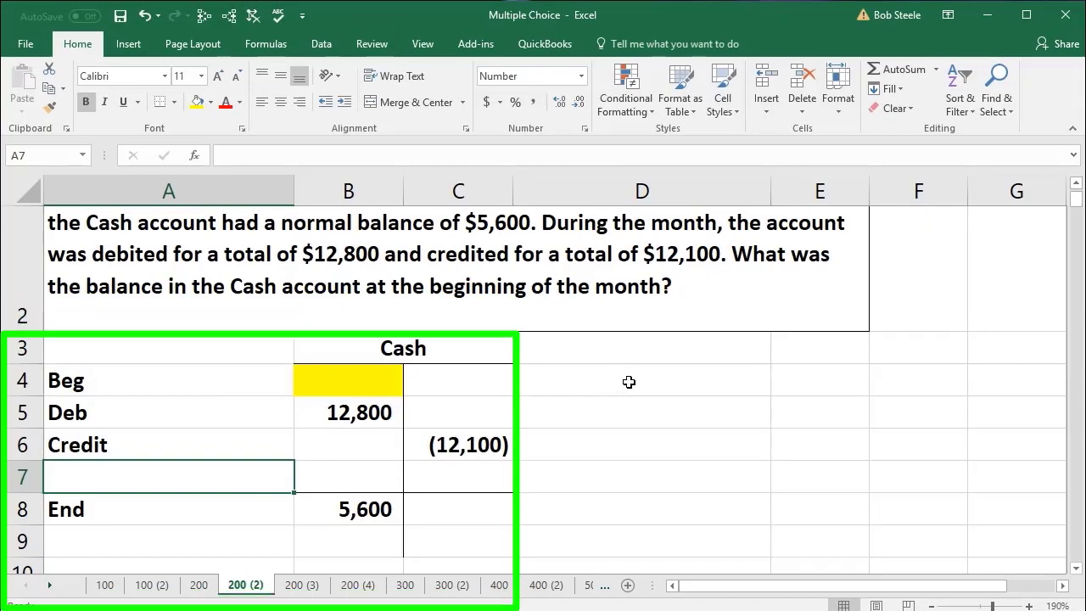
pyautogui.click(371, 412)
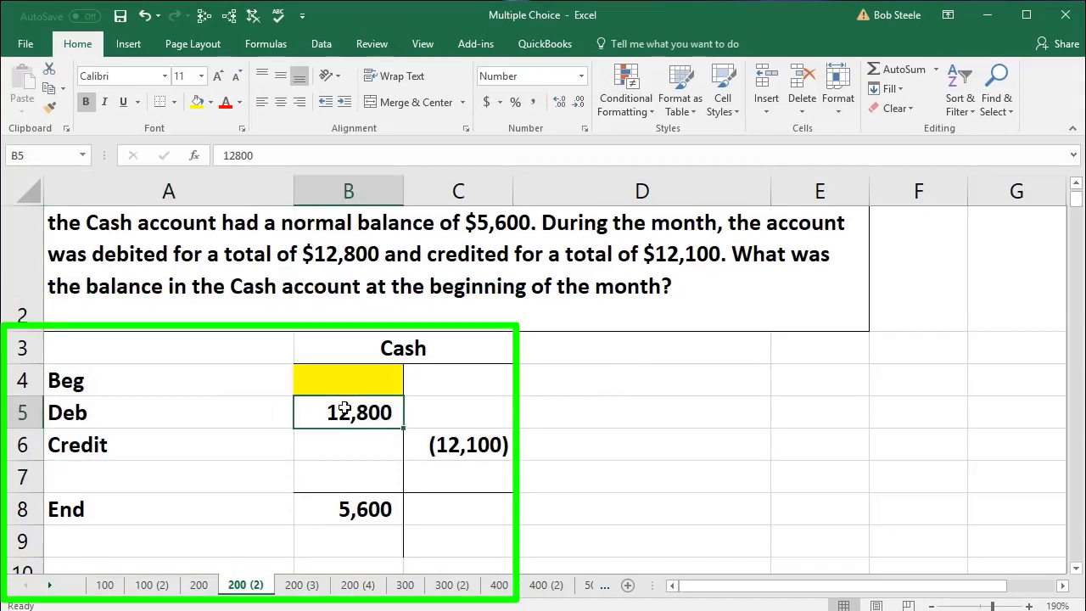
pyautogui.click(456, 449)
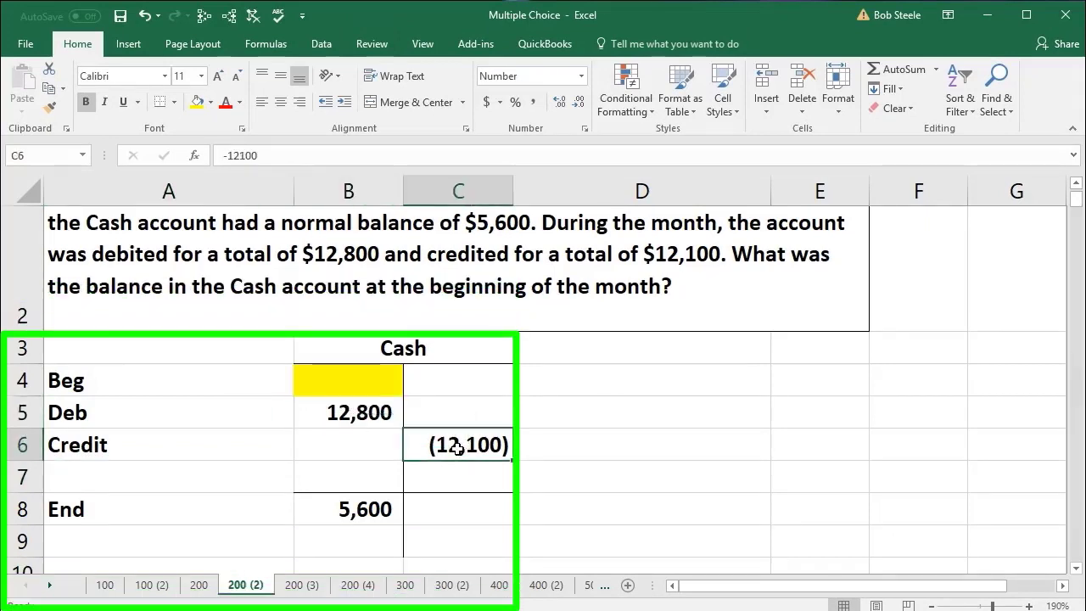
pyautogui.click(385, 385)
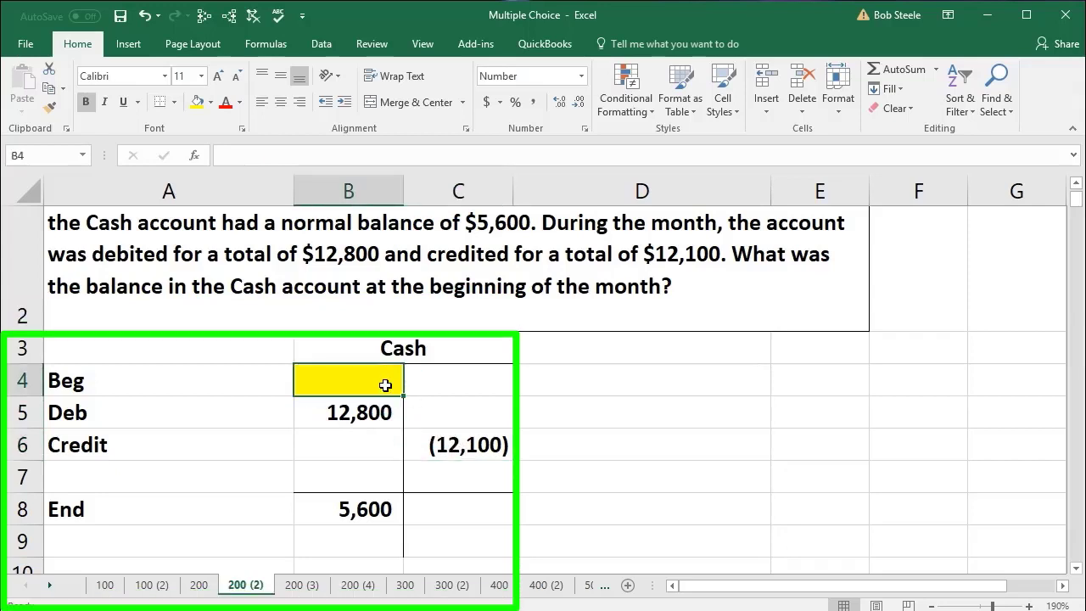
pyautogui.click(355, 507)
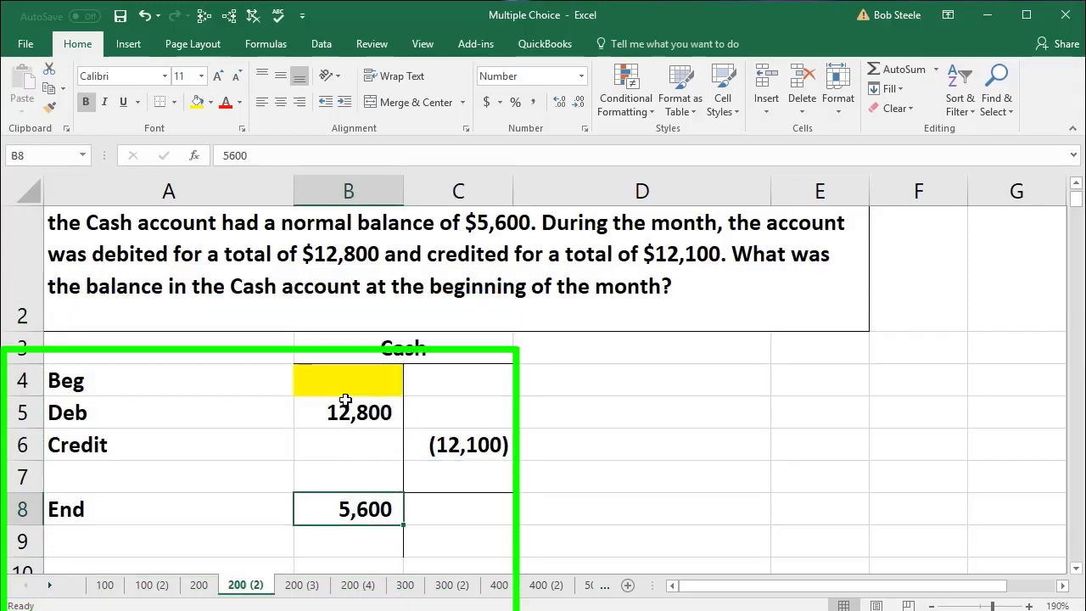
# Review the Cash T-account's beginning balance, debit, credit and ending balance cells in B4:C8.
pyautogui.moveTo(348, 381); pyautogui.dragTo(370, 442)
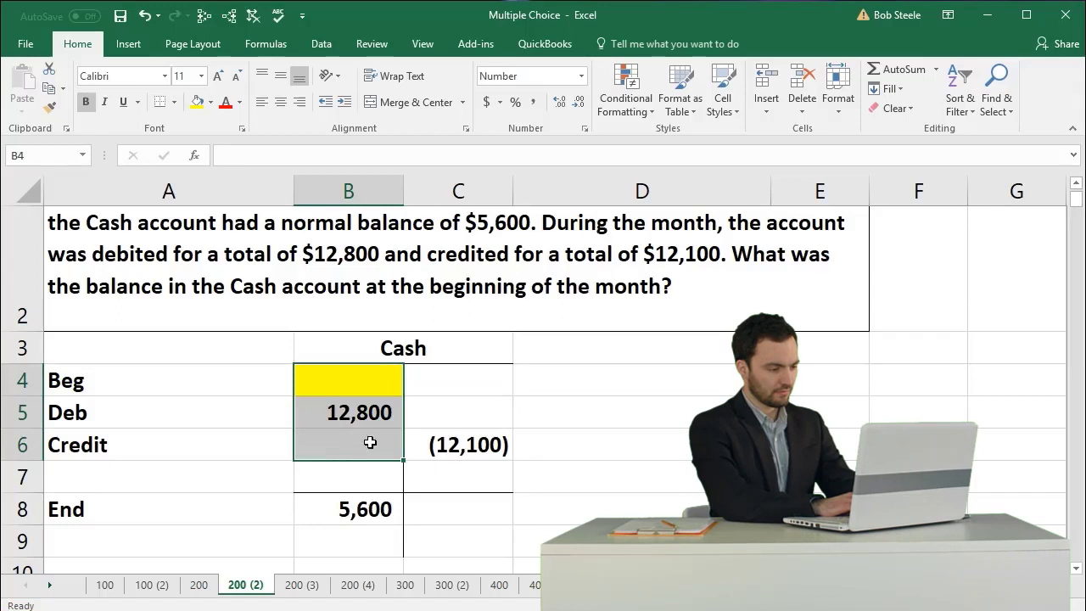
pyautogui.moveTo(439, 392); pyautogui.dragTo(445, 444)
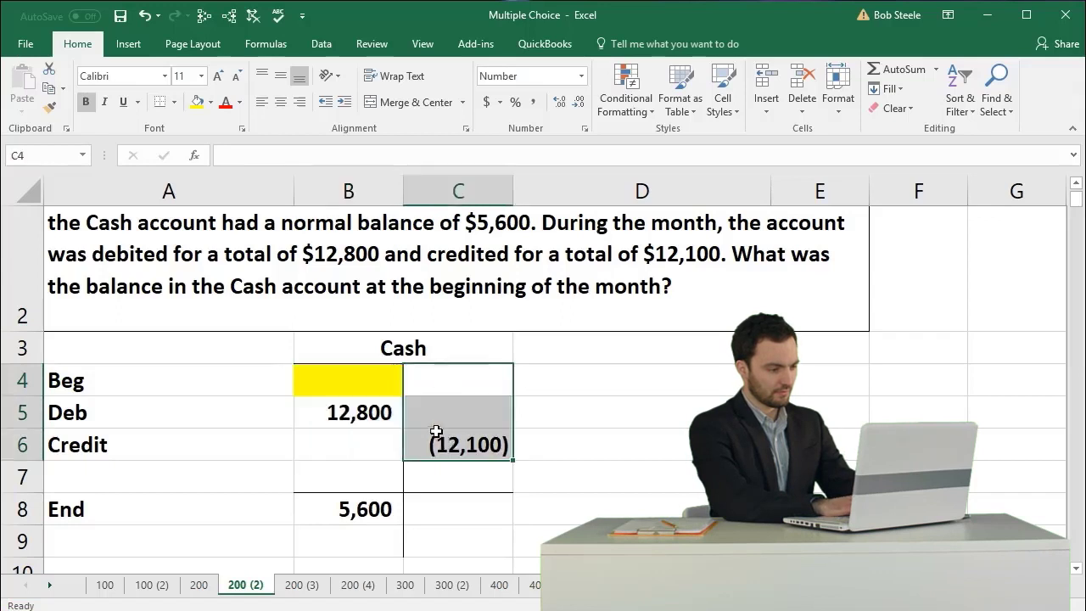
pyautogui.moveTo(365, 385); pyautogui.dragTo(363, 412)
pyautogui.moveTo(453, 392); pyautogui.dragTo(458, 444)
pyautogui.click(373, 509)
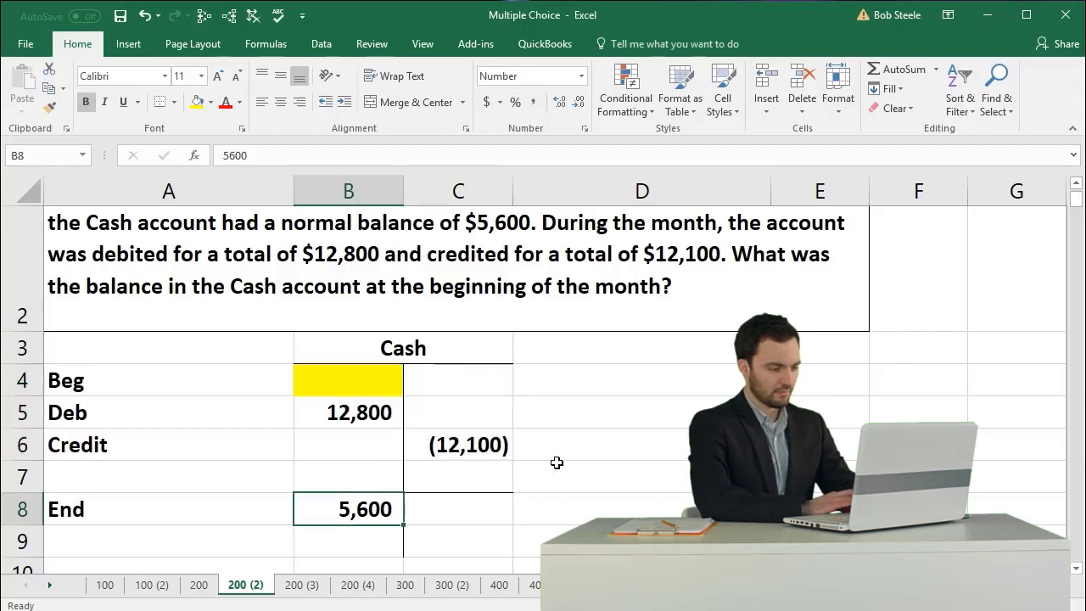
pyautogui.click(534, 381)
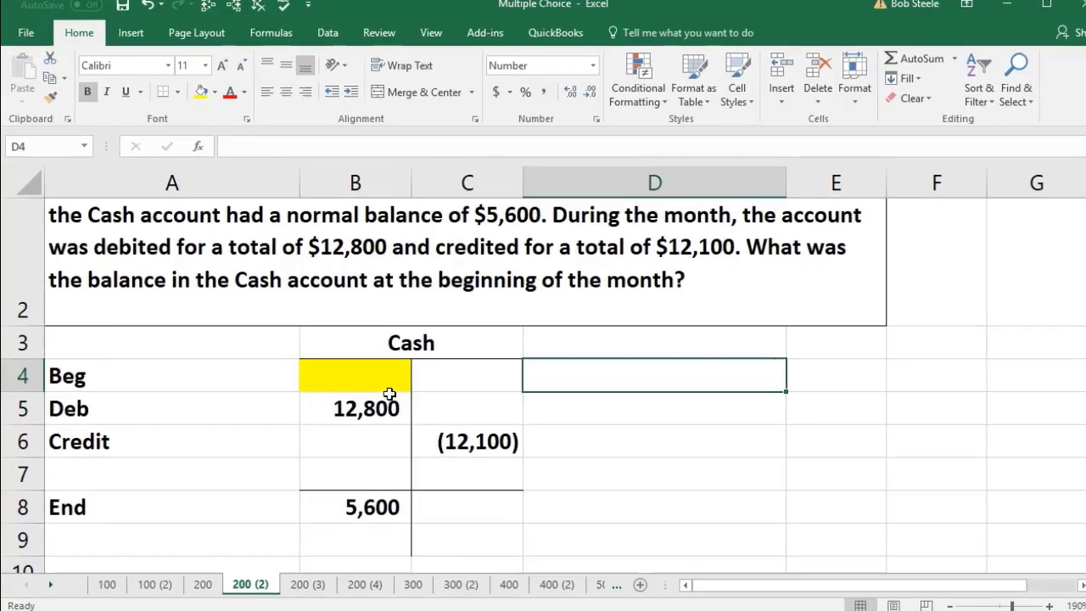
pyautogui.click(367, 382)
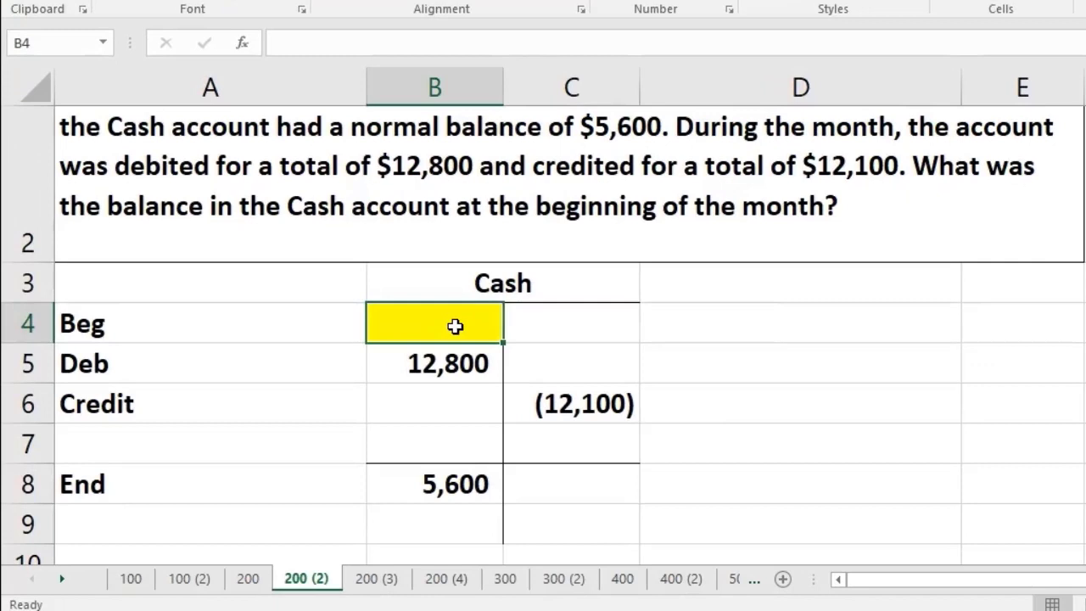
pyautogui.click(447, 360)
pyautogui.click(598, 390)
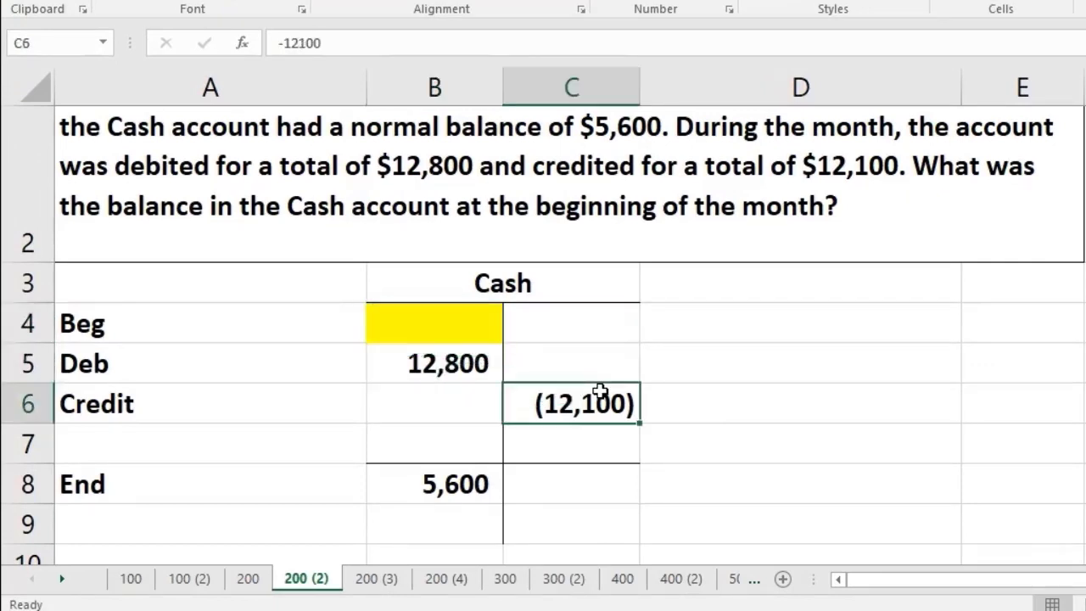
pyautogui.click(480, 472)
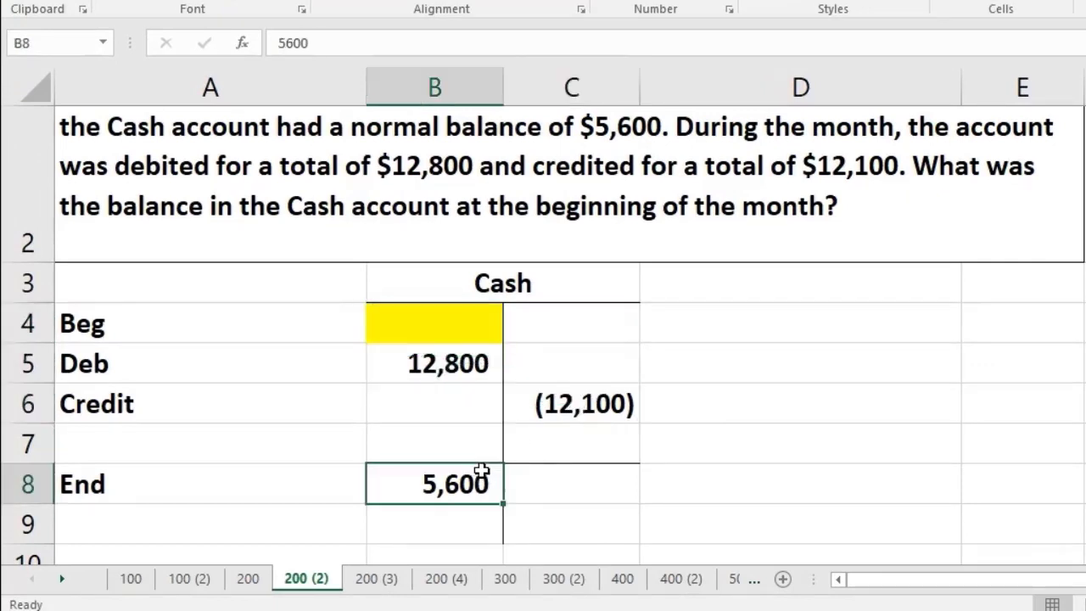
# Write the beginning-balance equation "x + 12.800 - 12,100 = 5,600" as text in cell D4.
pyautogui.click(717, 327)
pyautogui.write('x')
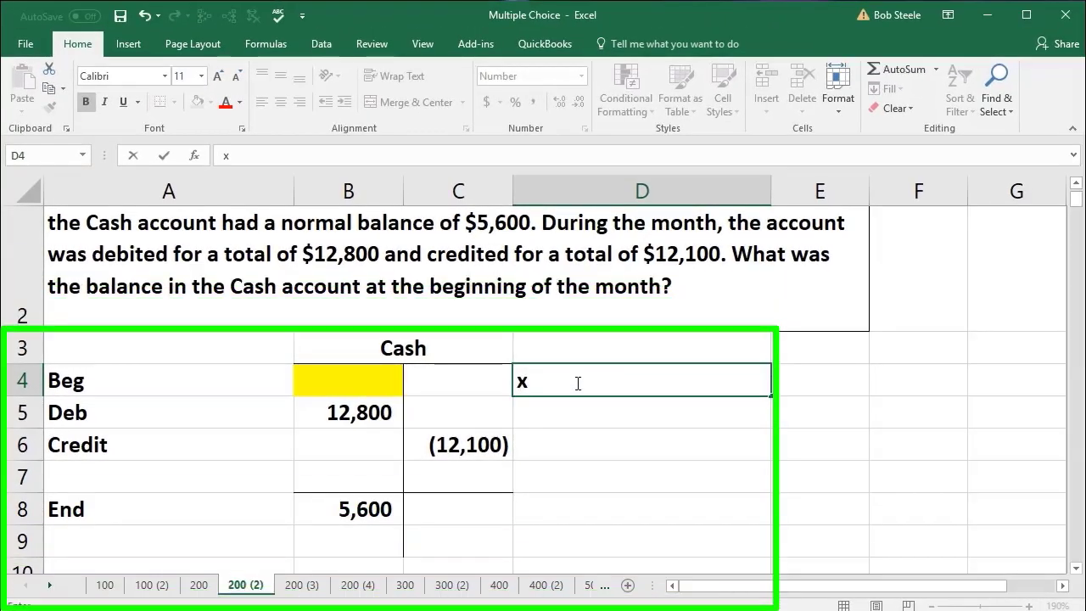
pyautogui.write(' + 12.')
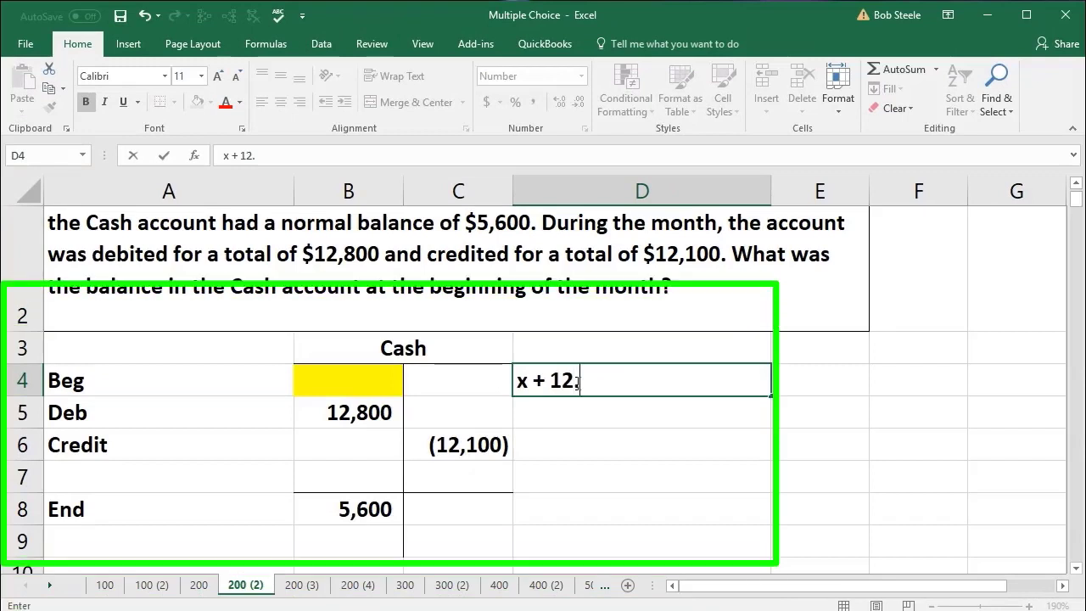
pyautogui.write('800 -')
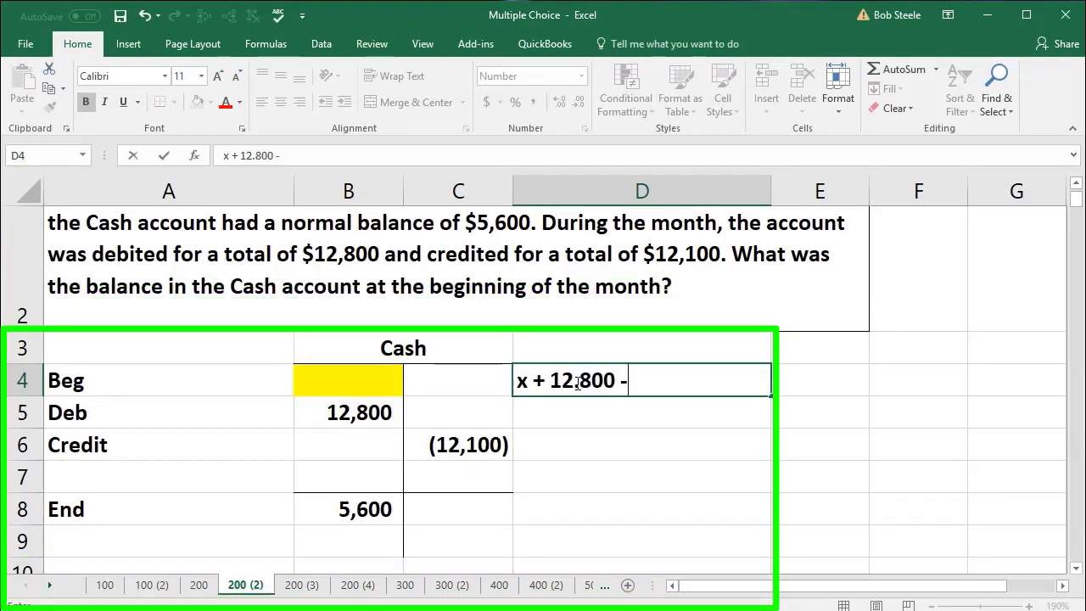
pyautogui.write(' 12,100')
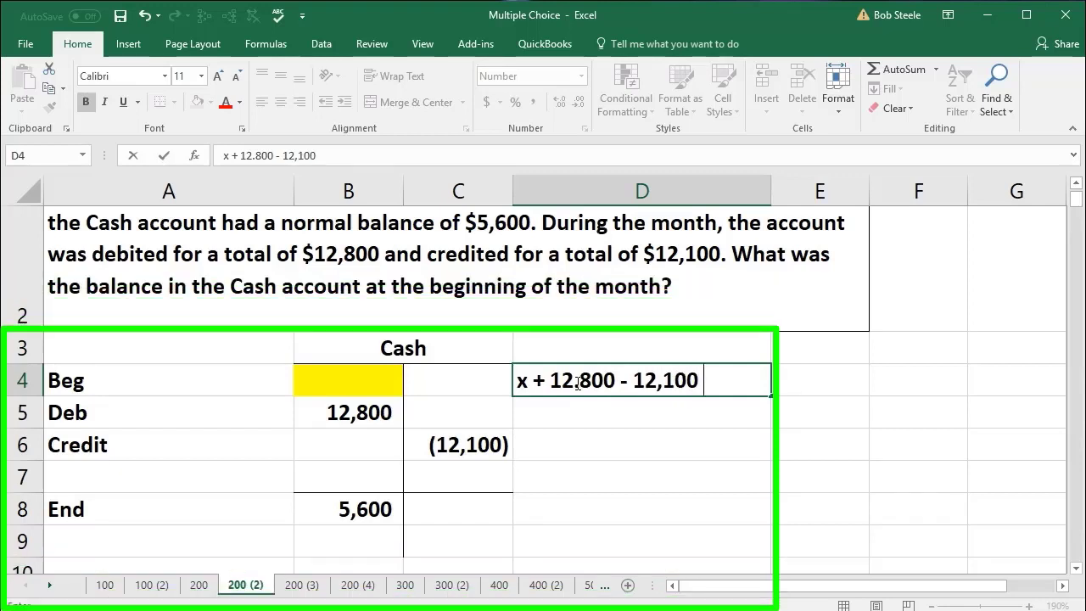
pyautogui.write(' = 5600')
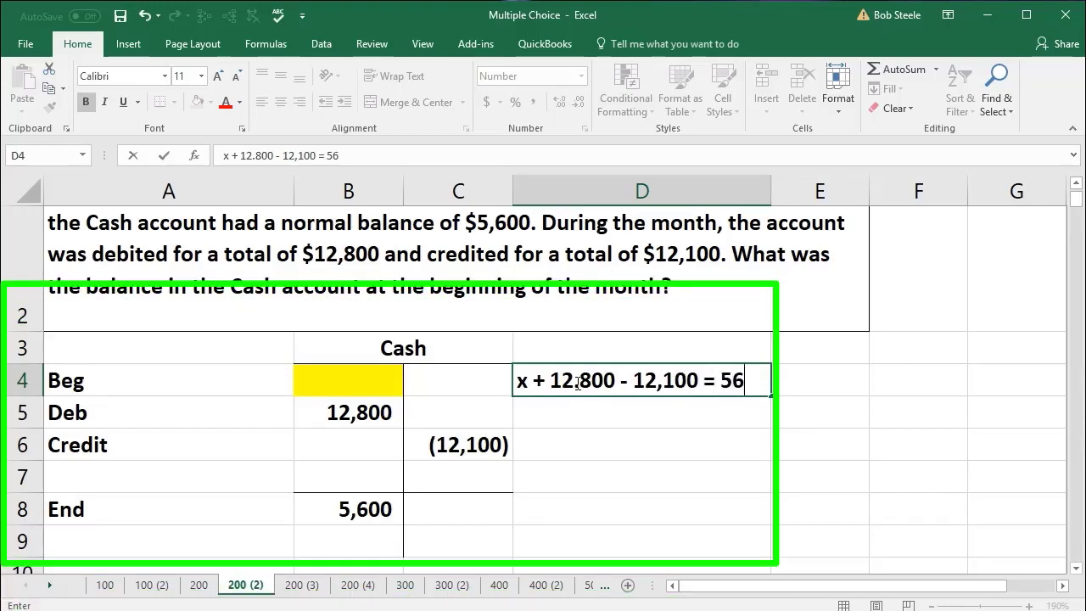
pyautogui.press('BackSpace')
pyautogui.press('BackSpace')
pyautogui.press('BackSpace')
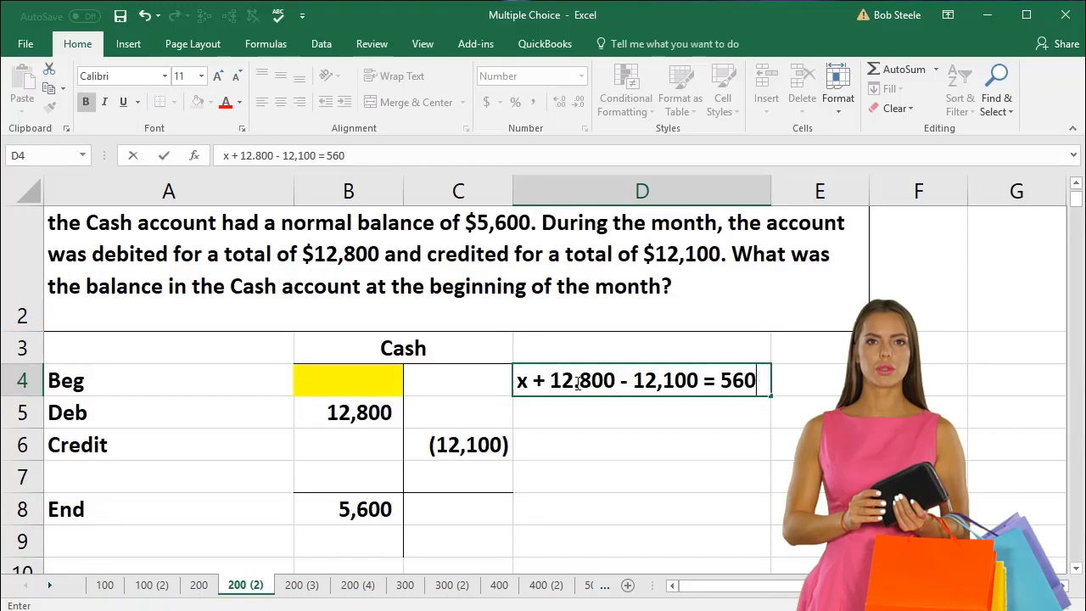
pyautogui.write(',600')
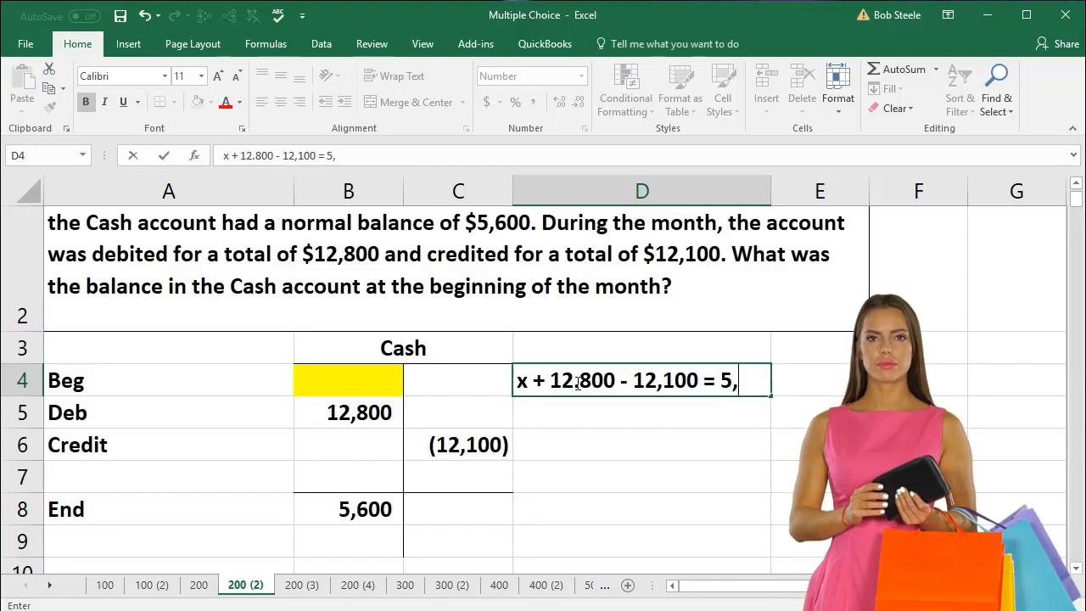
pyautogui.press('Return')
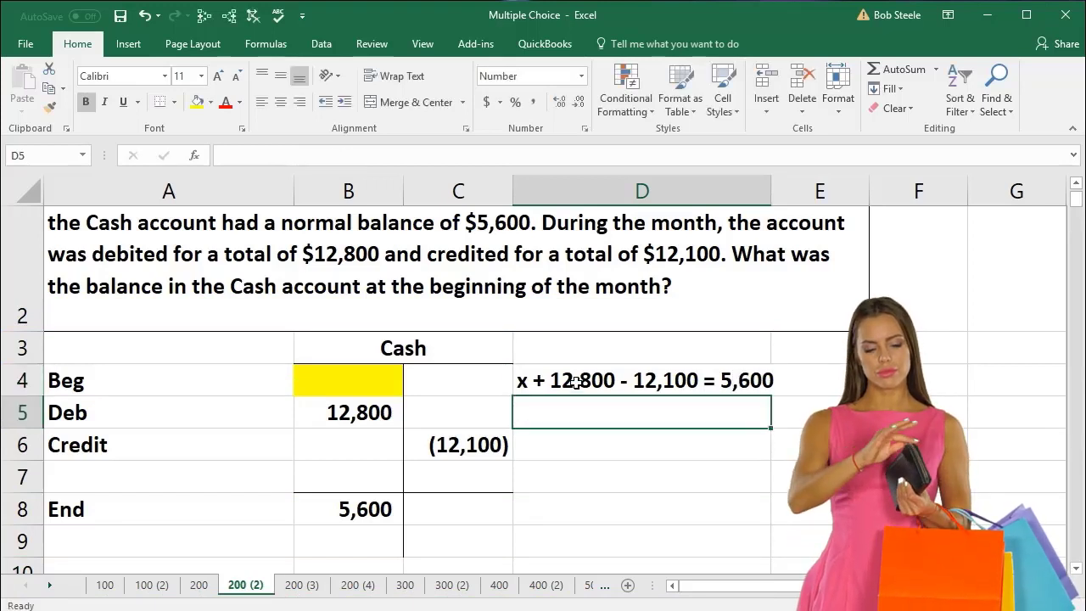
# Start a simplified equation in row 6 with x in cell E6, + in F6 and = in G6.
pyautogui.press('Return')
pyautogui.press('Right')
pyautogui.press('Right')
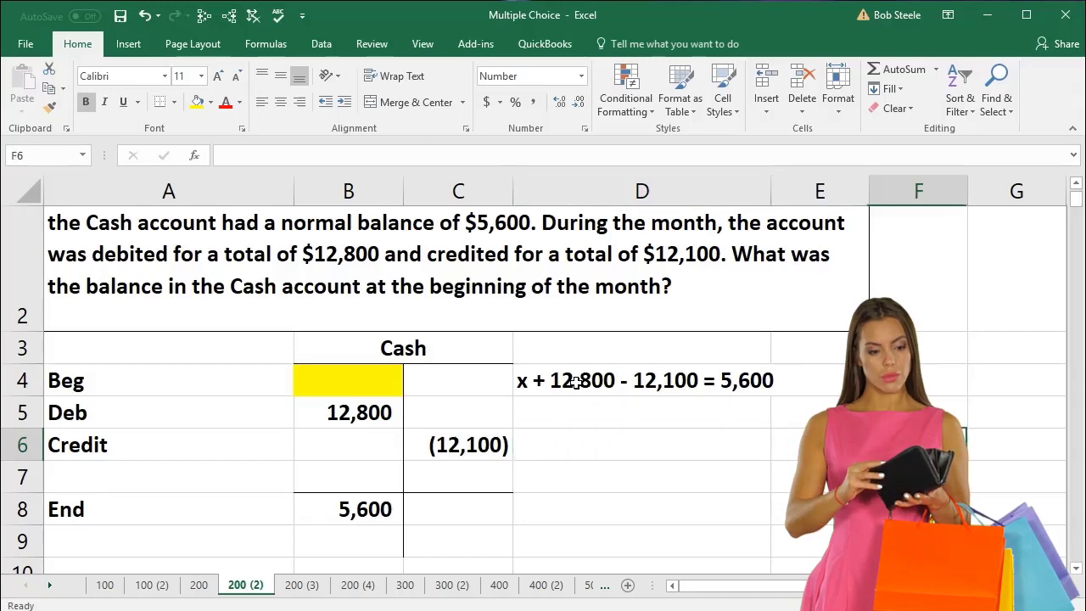
pyautogui.press('Right')
pyautogui.press('Right')
pyautogui.press('Right')
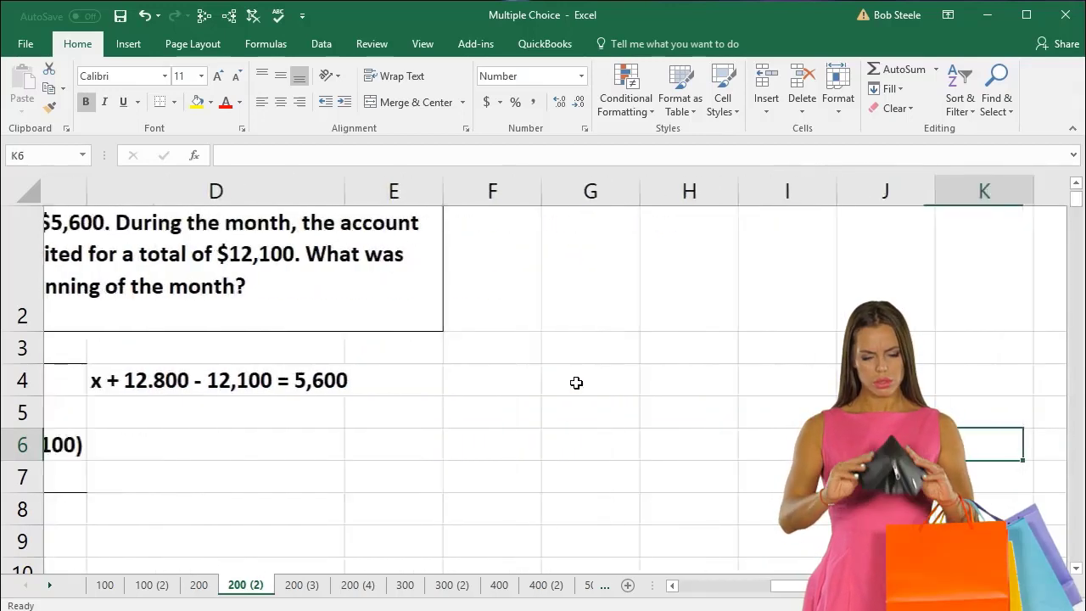
pyautogui.press('Left')
pyautogui.press('Left')
pyautogui.press('Left')
pyautogui.press('Left')
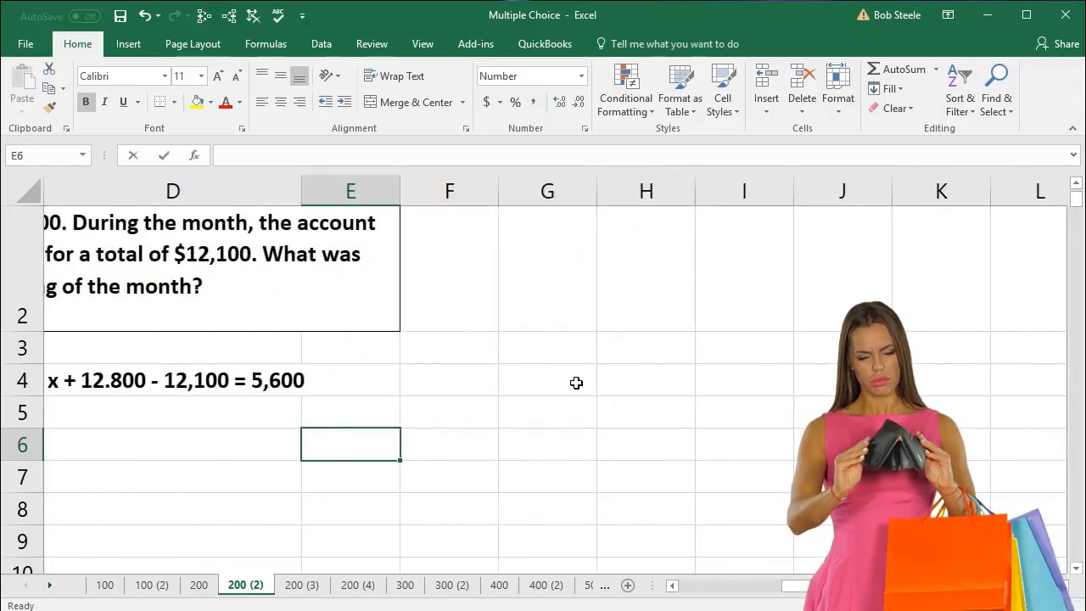
pyautogui.write('x')
pyautogui.press('Right')
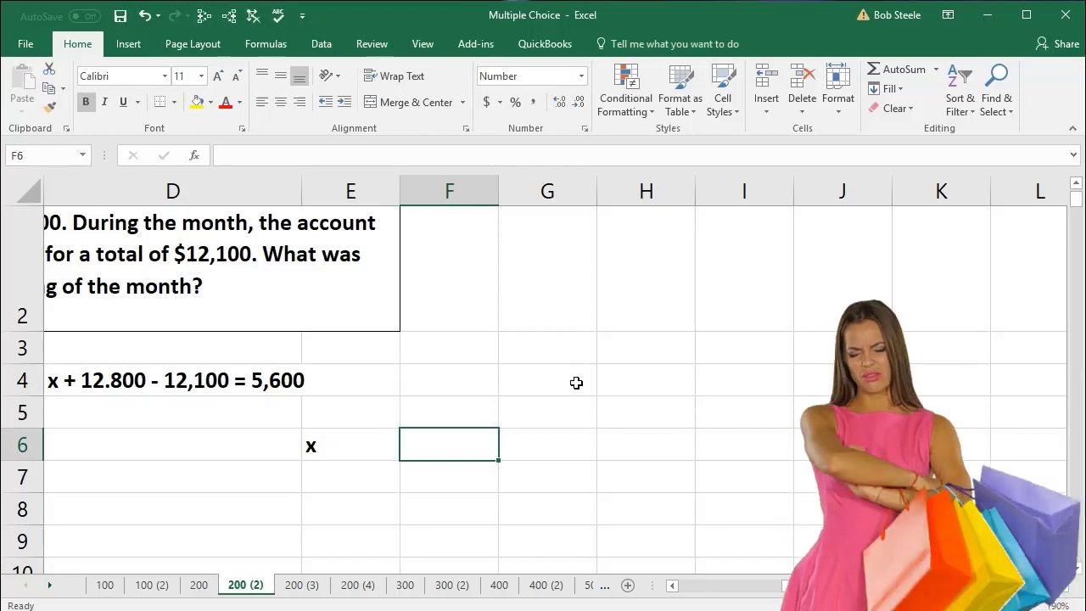
pyautogui.write('+')
pyautogui.press('Tab')
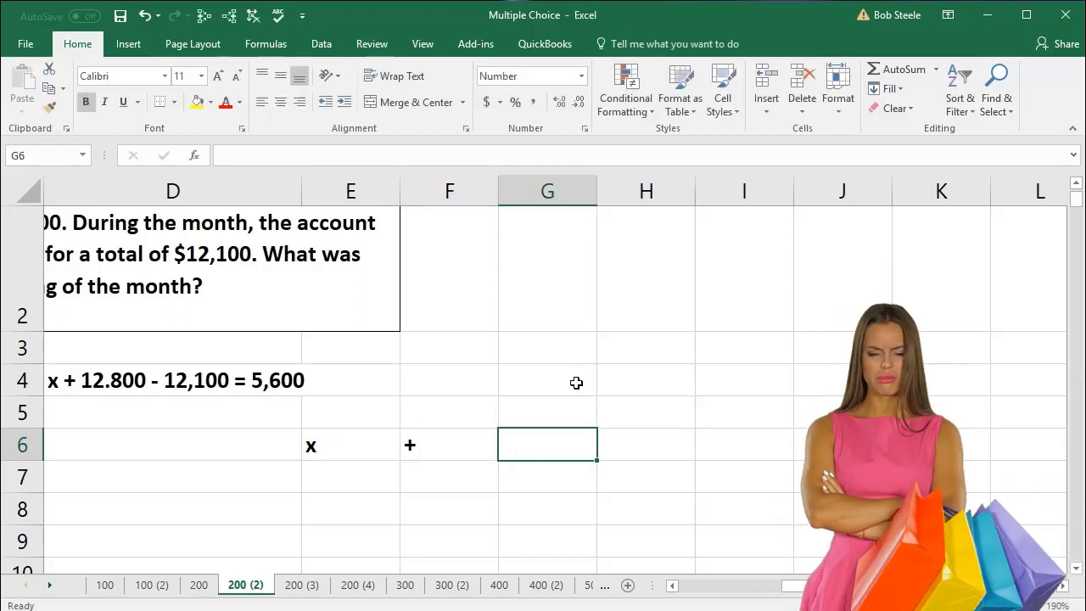
pyautogui.write('=')
pyautogui.press('Return')
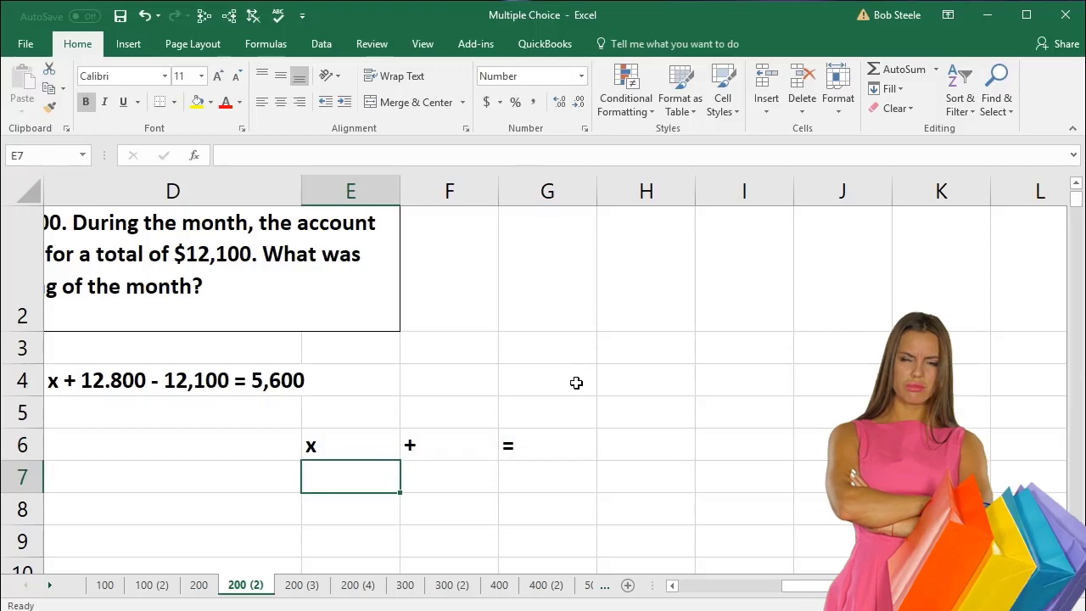
# Correct the debit amount in the cell D4 equation to 12,800.
pyautogui.click(112, 383)
pyautogui.doubleClick(115, 381)
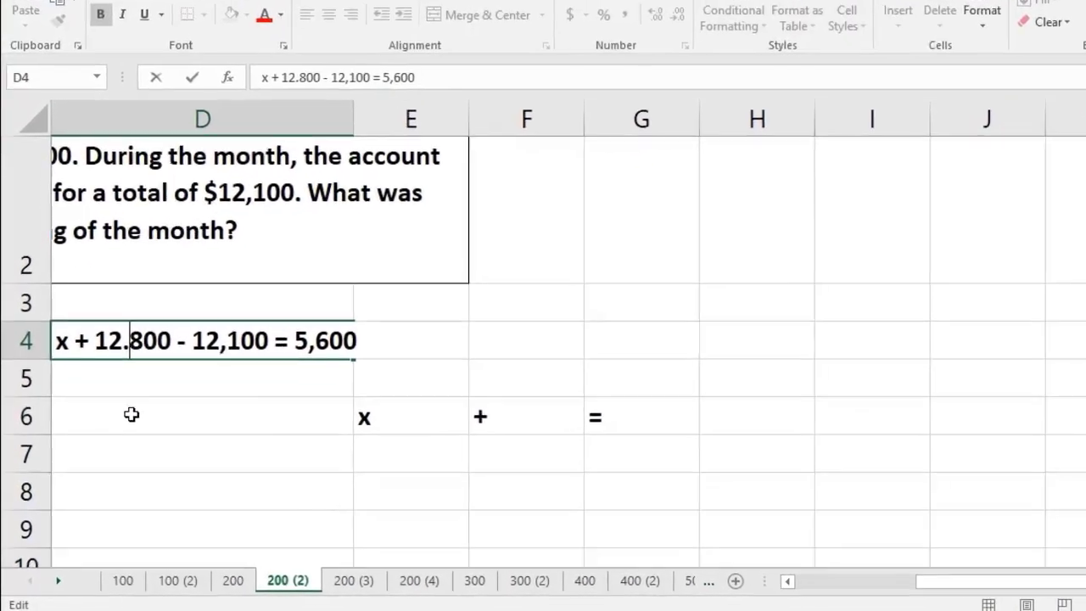
pyautogui.press('Return')
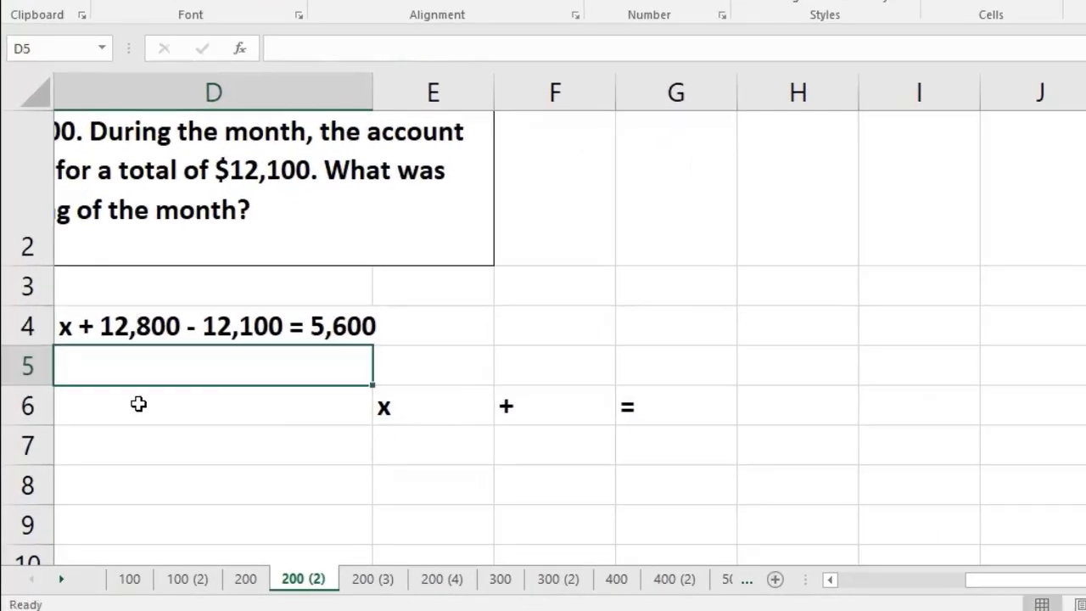
pyautogui.click(711, 411)
pyautogui.write('=')
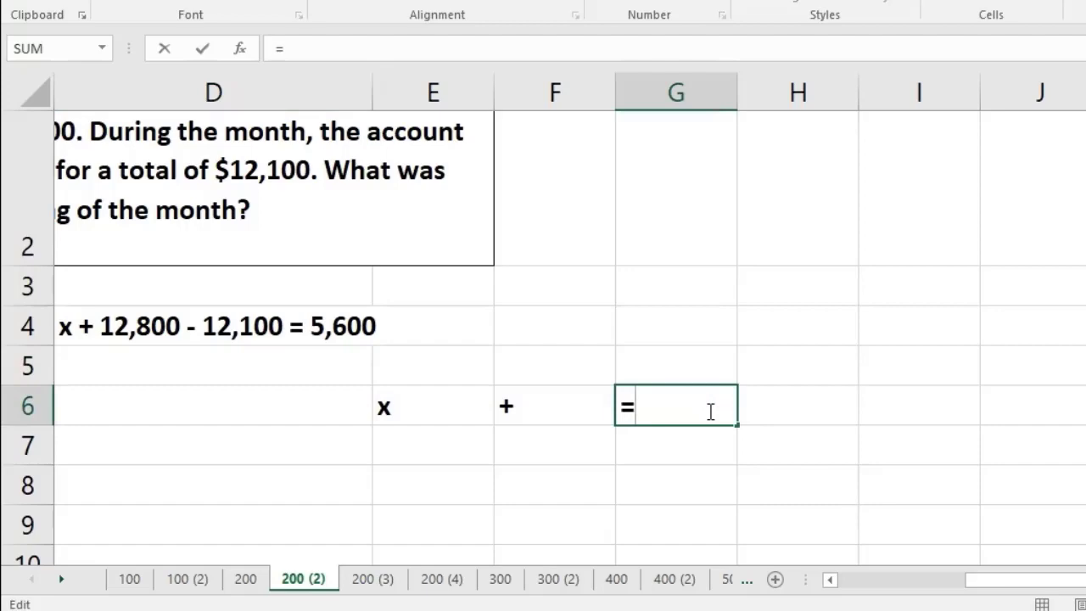
pyautogui.write('12800-1')
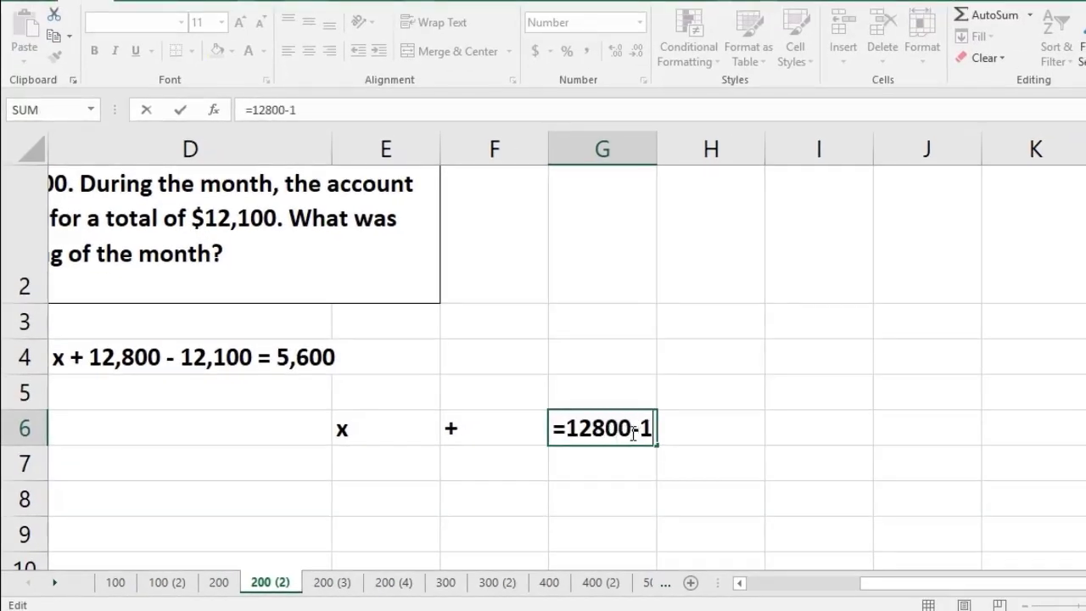
pyautogui.press('Up')
pyautogui.press('Right')
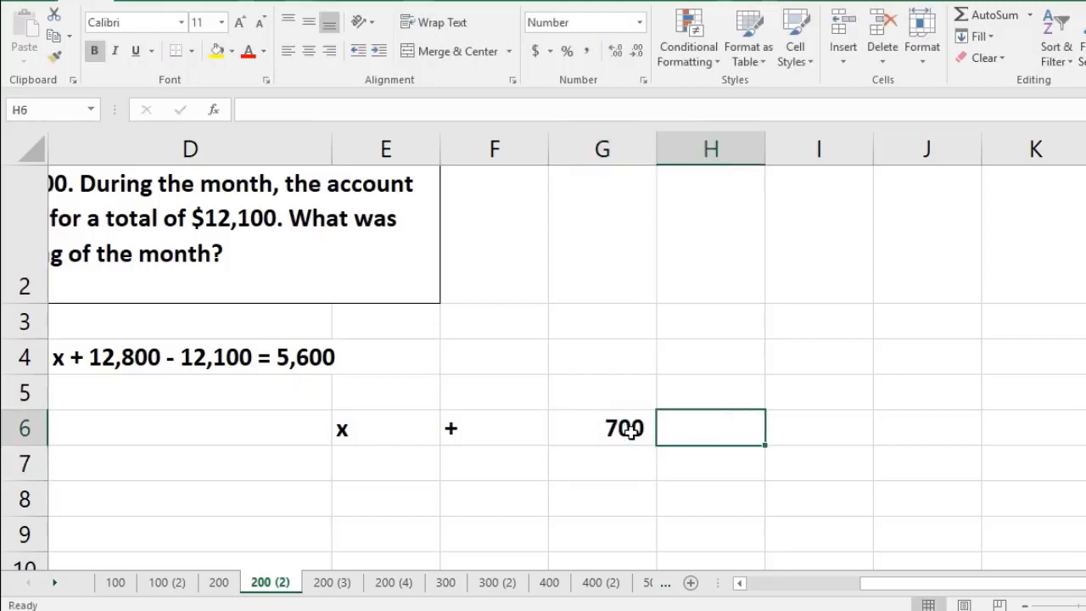
# Complete the row 6 equation with = in cell H6 and 5600 in I6.
pyautogui.write('=')
pyautogui.press('Tab')
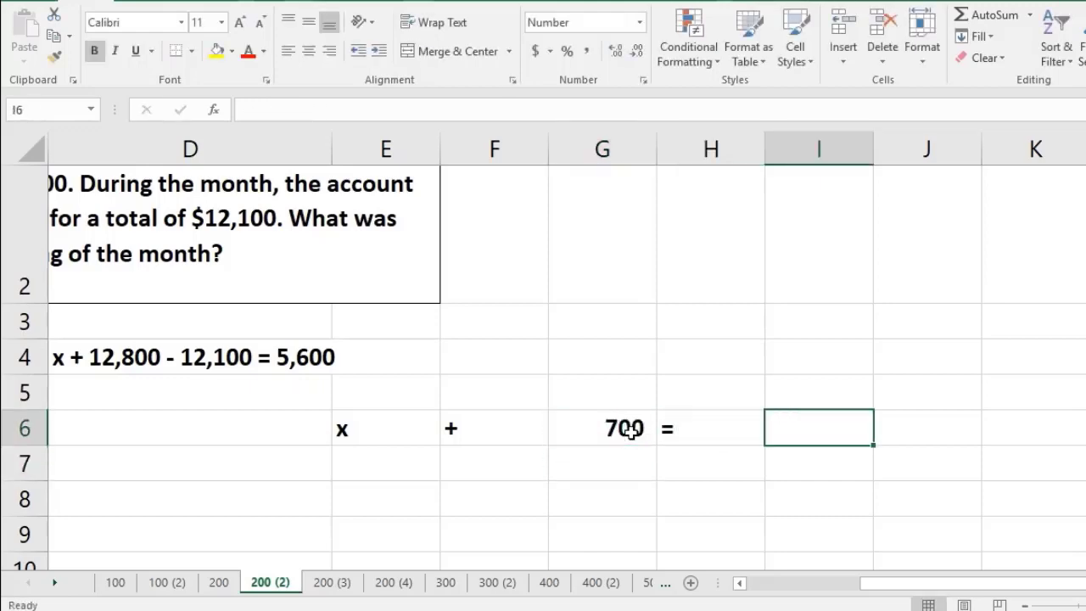
pyautogui.write('5600')
pyautogui.press('Return')
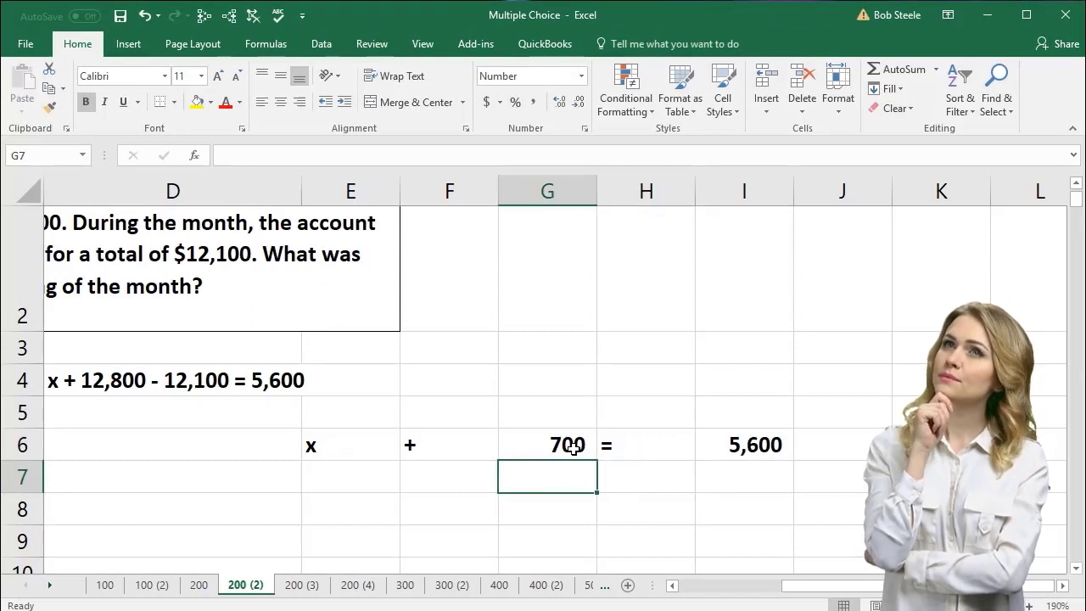
# Subtract 700 from both sides of the equation by entering -700 in cells G7 and I7.
pyautogui.write('-')
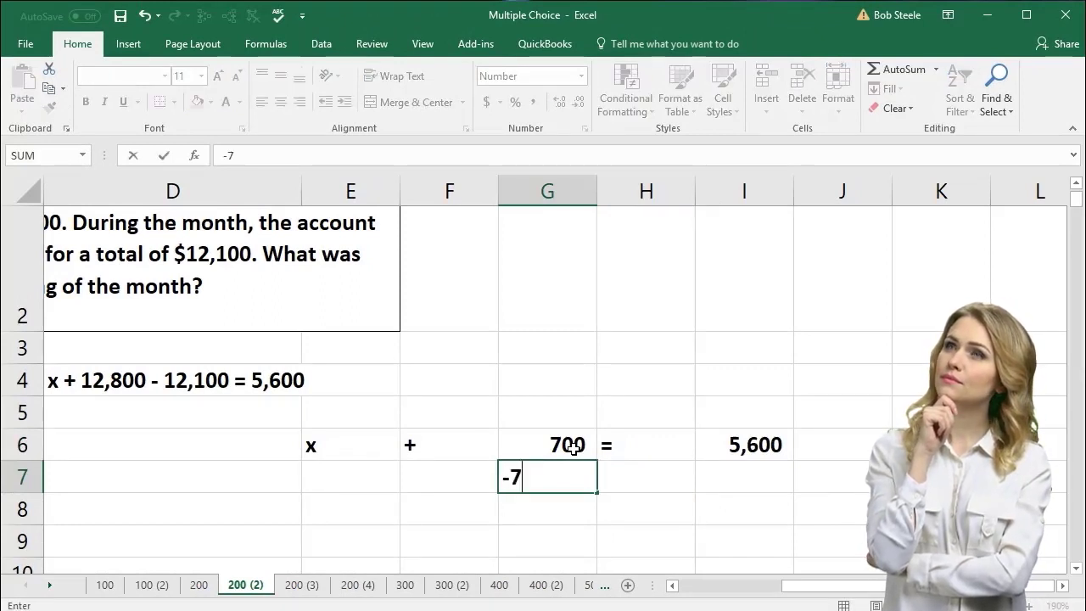
pyautogui.write('700')
pyautogui.press('Tab')
pyautogui.press('Tab')
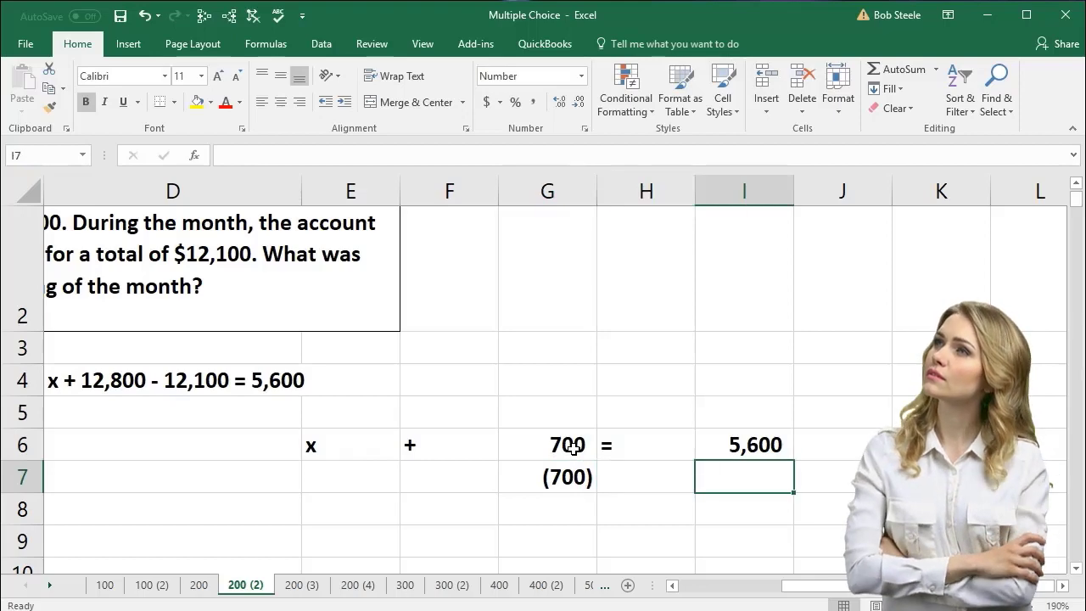
pyautogui.write('-700')
pyautogui.press('Return')
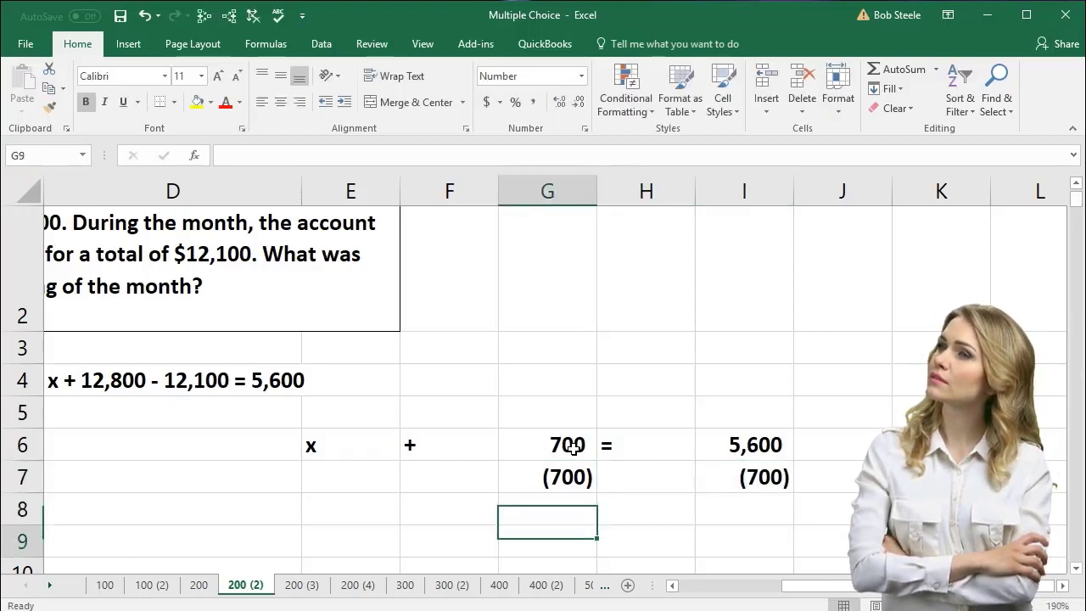
# Start the simplified equation in row 9 with x in cell E9 and + in F9.
pyautogui.press('Down')
pyautogui.press('Left')
pyautogui.press('Left')
pyautogui.write('z')
pyautogui.press('Tab')
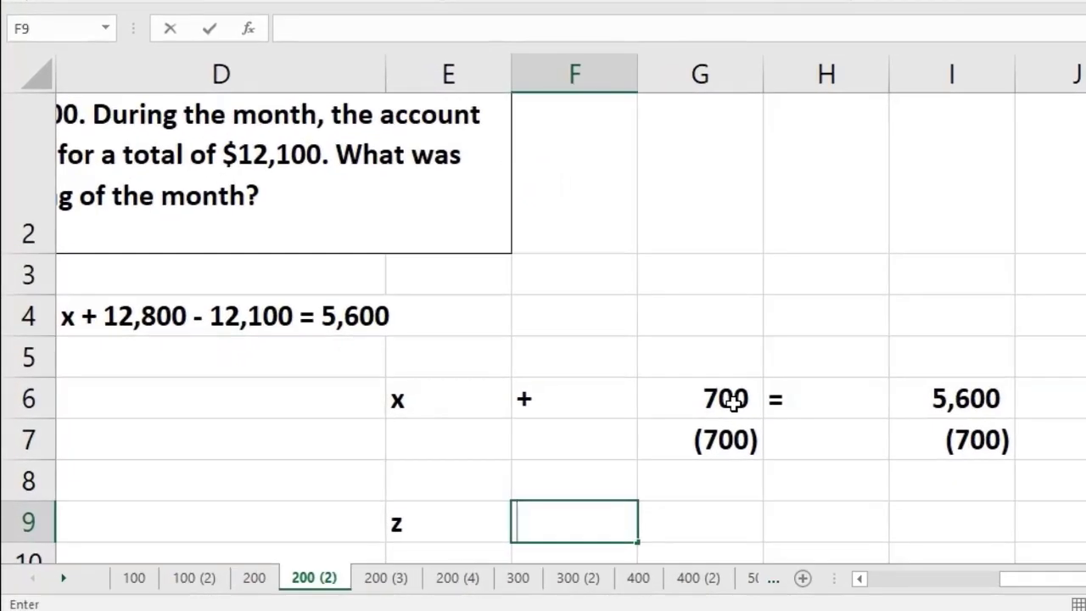
pyautogui.press('Return')
pyautogui.press('Up')
pyautogui.press('Left')
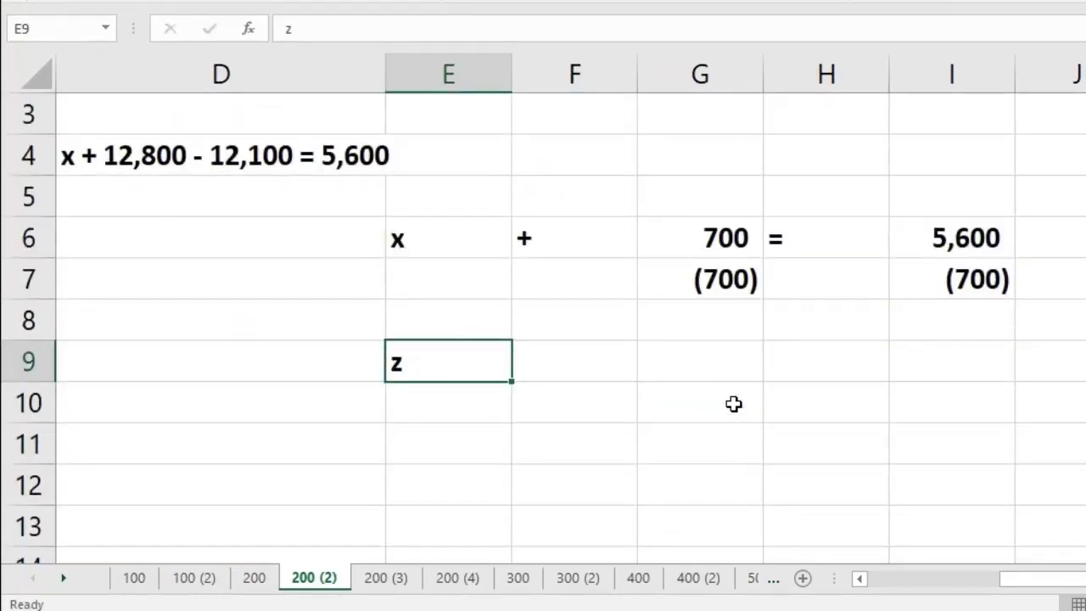
pyautogui.press('Tab')
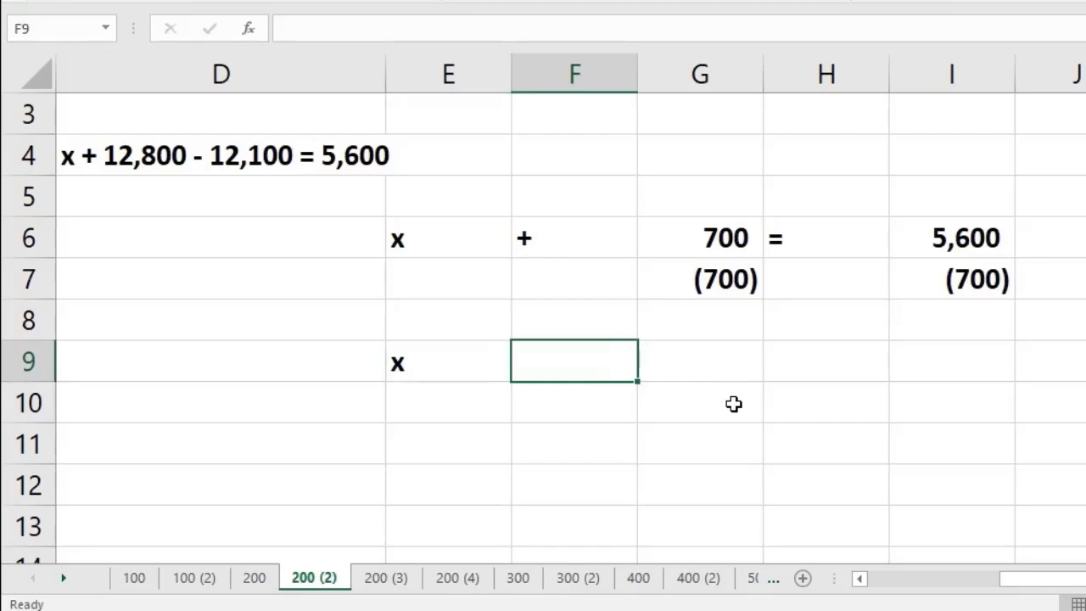
pyautogui.press('Tab')
# Total the left-side constants in cell G9 with a SUM of G6:G7.
pyautogui.write('=')
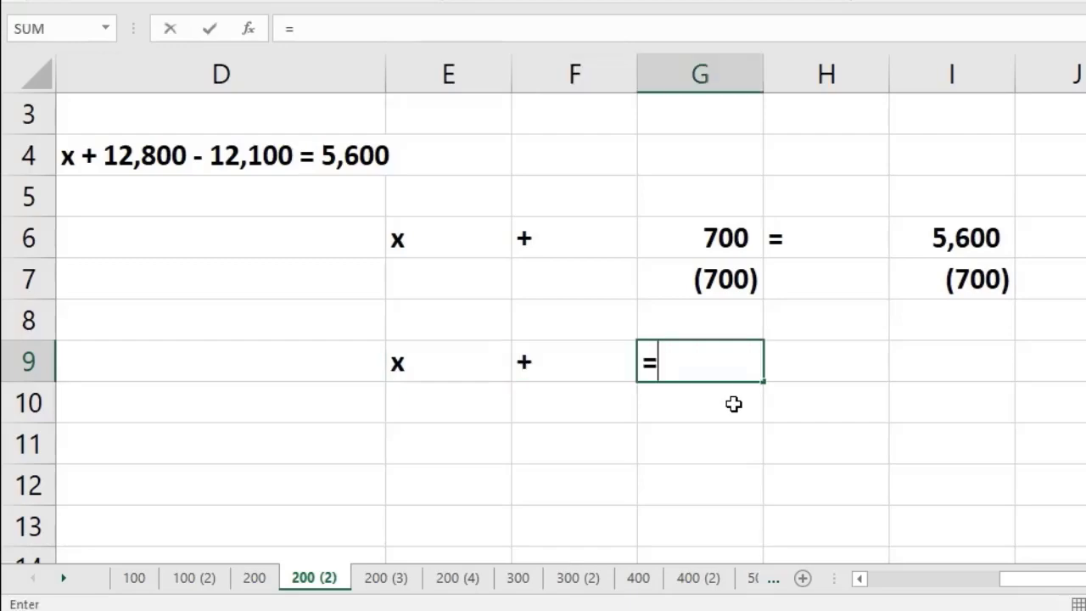
pyautogui.write('sum(')
pyautogui.press('Up')
pyautogui.press('Up')
pyautogui.press('Up')
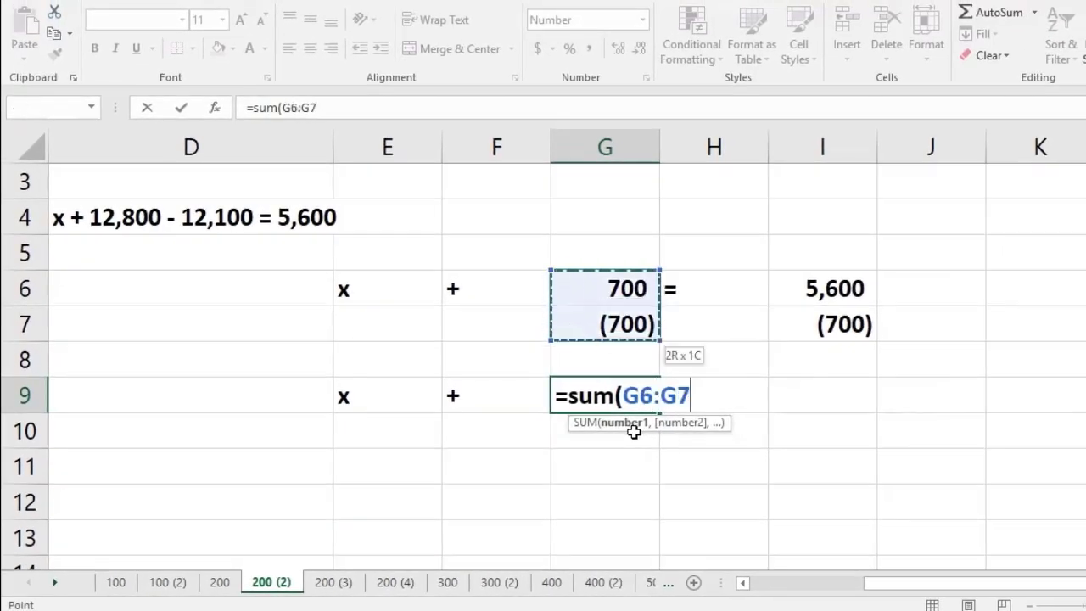
pyautogui.press('Tab')
# Complete the row 9 equation with = in H9 and a SUM of I6:I7 in I9.
pyautogui.write('=')
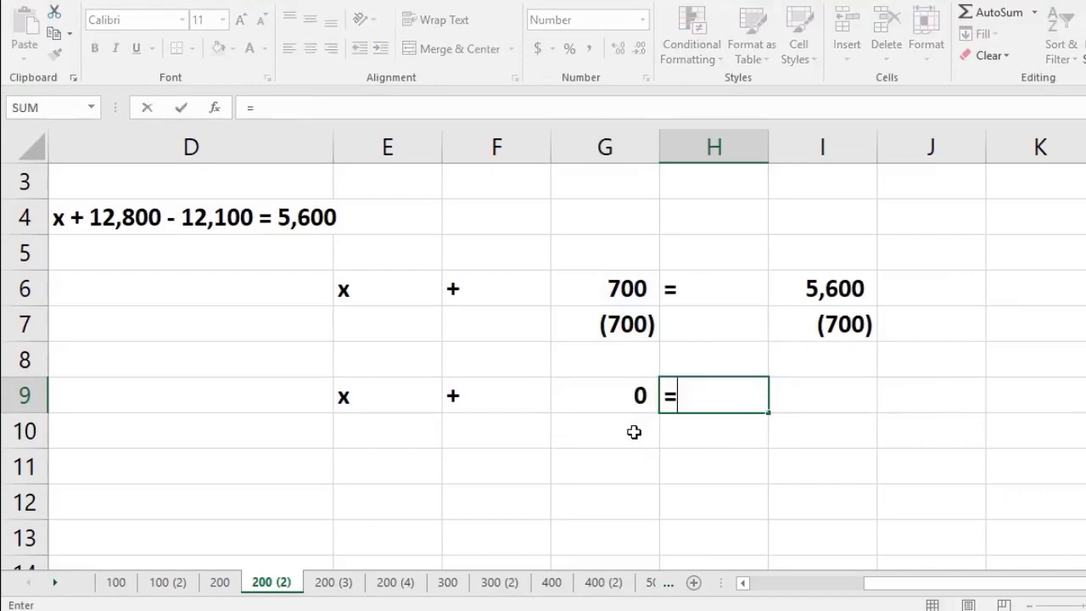
pyautogui.press('Tab')
pyautogui.write('+sum(')
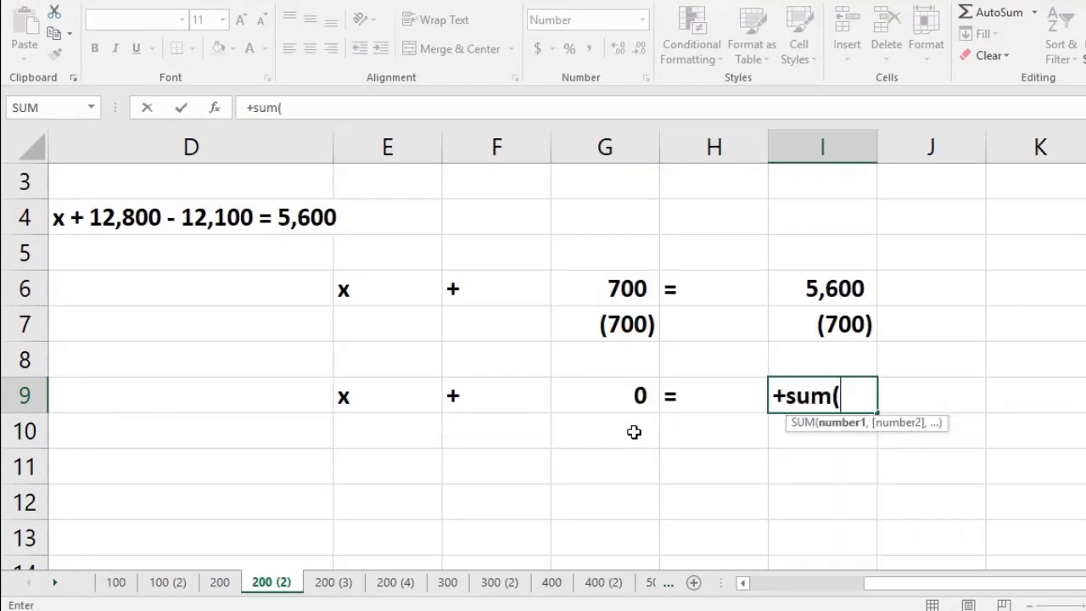
pyautogui.press('Up')
pyautogui.press('Up')
pyautogui.press('Up')
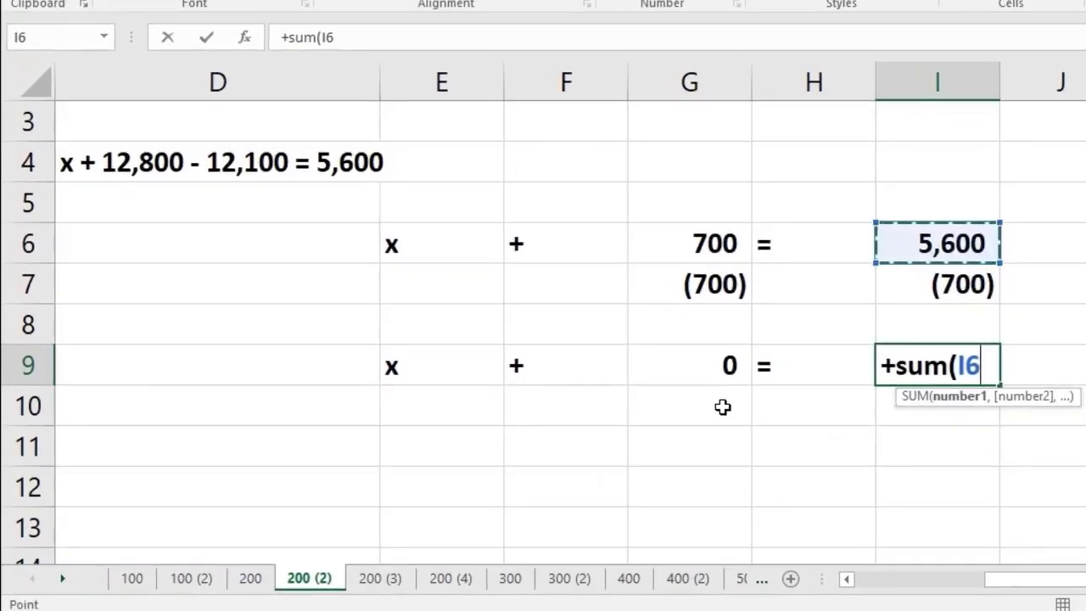
pyautogui.press('Return')
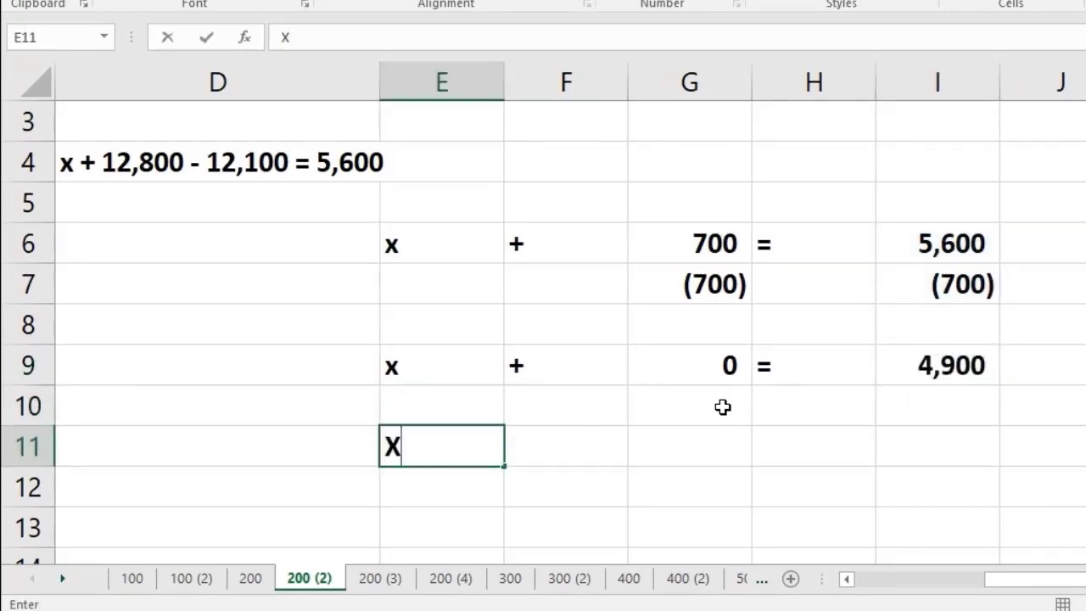
# Write the solution in row 11 with X in E11, = in F11 and a reference to I9 in G11.
pyautogui.press('Tab')
pyautogui.write('=')
pyautogui.press('Tab')
pyautogui.write('+')
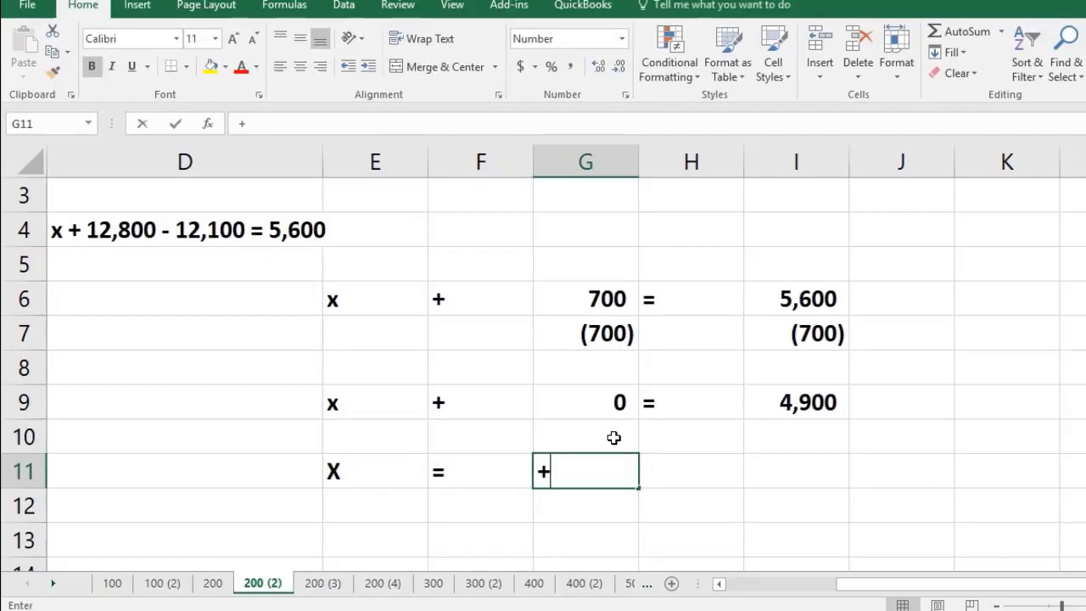
pyautogui.press('Right')
pyautogui.press('Right')
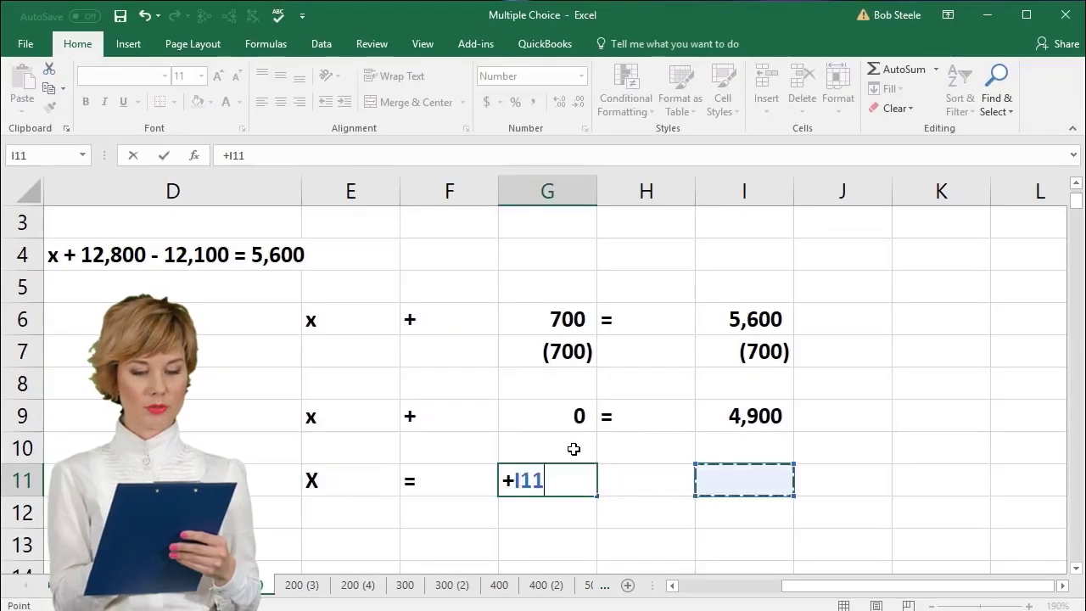
pyautogui.press('Up')
pyautogui.press('Up')
pyautogui.press('Return')
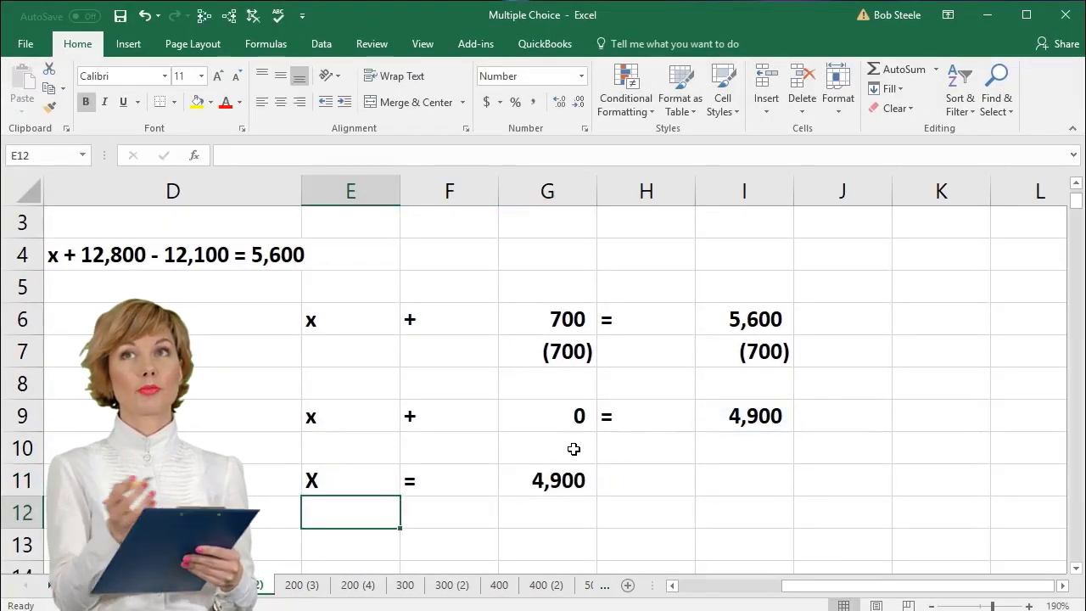
# Link the Cash account's beginning balance in cell B4 to the solved value with =G11.
pyautogui.press('Left')
pyautogui.press('Left')
pyautogui.press('Left')
pyautogui.press('Up')
pyautogui.press('Up')
pyautogui.press('Up')
pyautogui.press('Up')
pyautogui.press('Up')
pyautogui.press('Up')
pyautogui.press('Up')
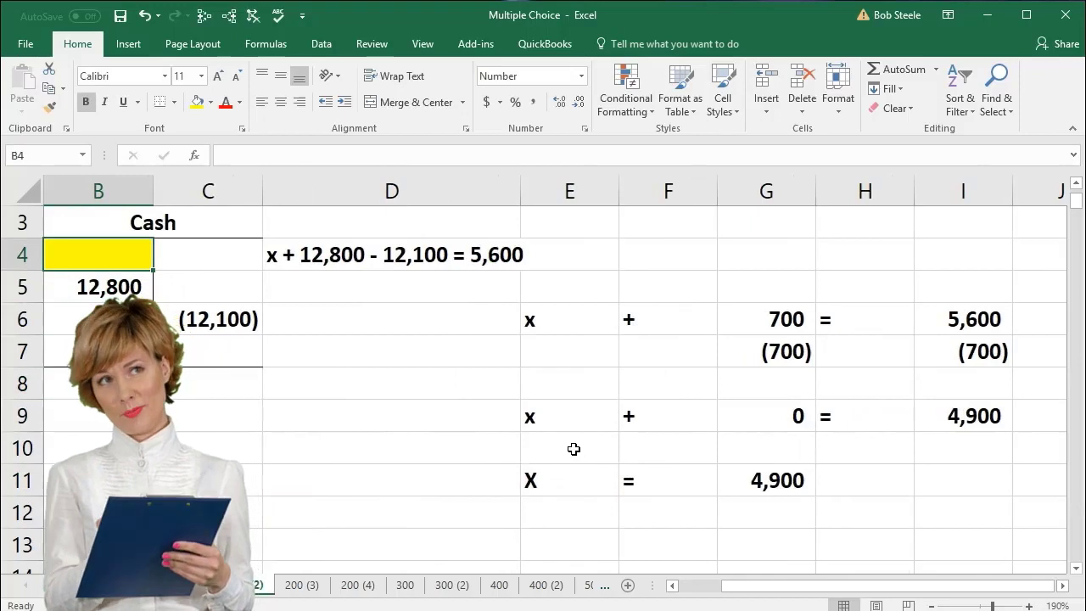
pyautogui.press('Up')
pyautogui.write('=')
pyautogui.click(793, 483)
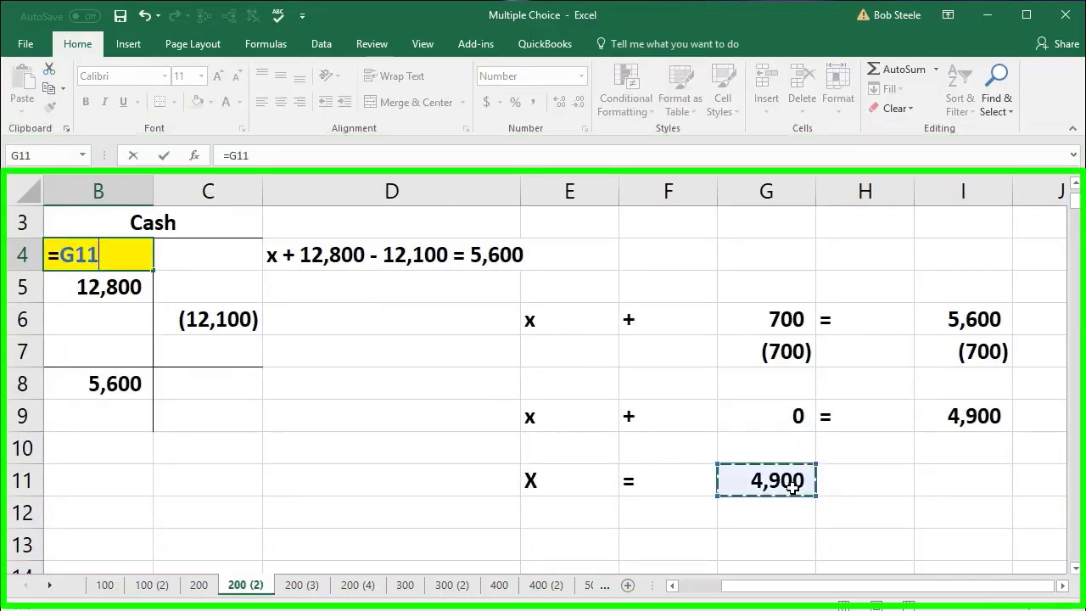
pyautogui.press('Return')
# Check the sum of the Cash account's beginning balance, debit and credit in B4:C6.
pyautogui.press('Left')
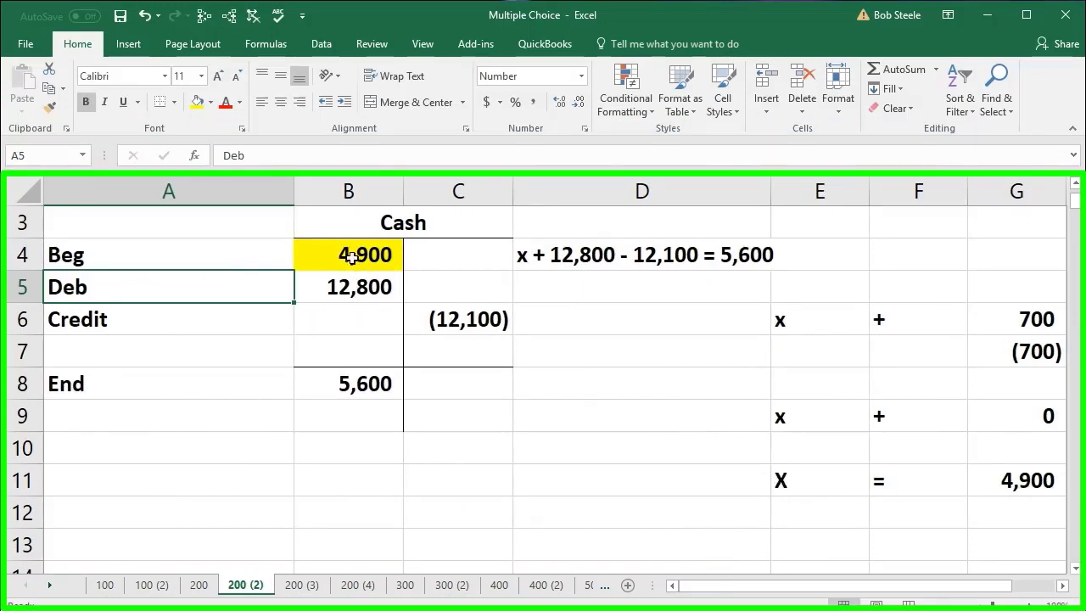
pyautogui.moveTo(352, 257); pyautogui.dragTo(431, 319)
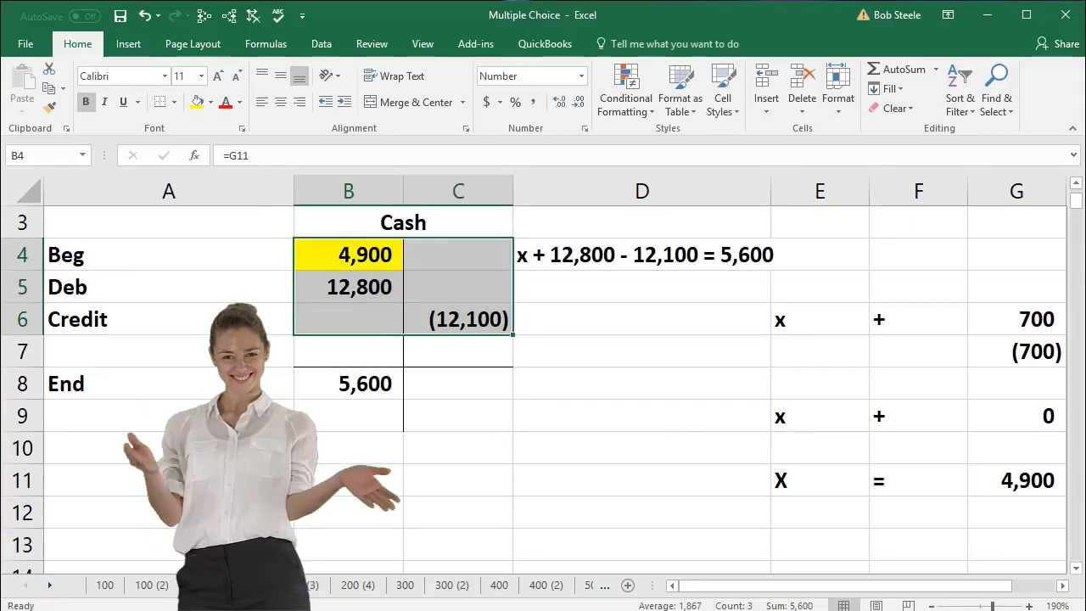
pyautogui.click(584, 535)
# Total the debit side of the Cash account in cell B7 with a SUM of B4:B6.
pyautogui.click(355, 351)
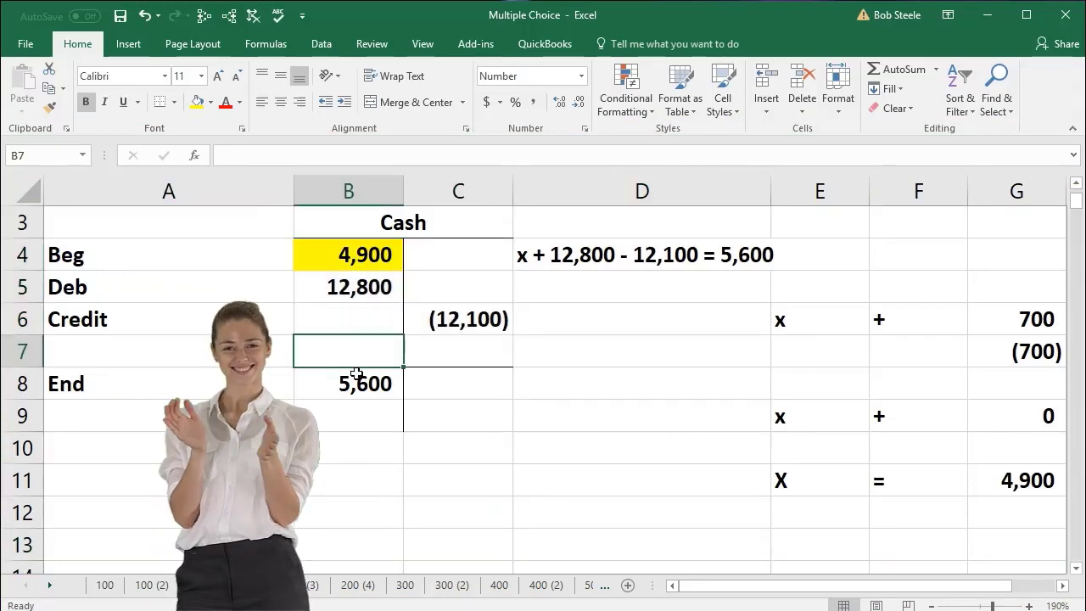
pyautogui.write('=')
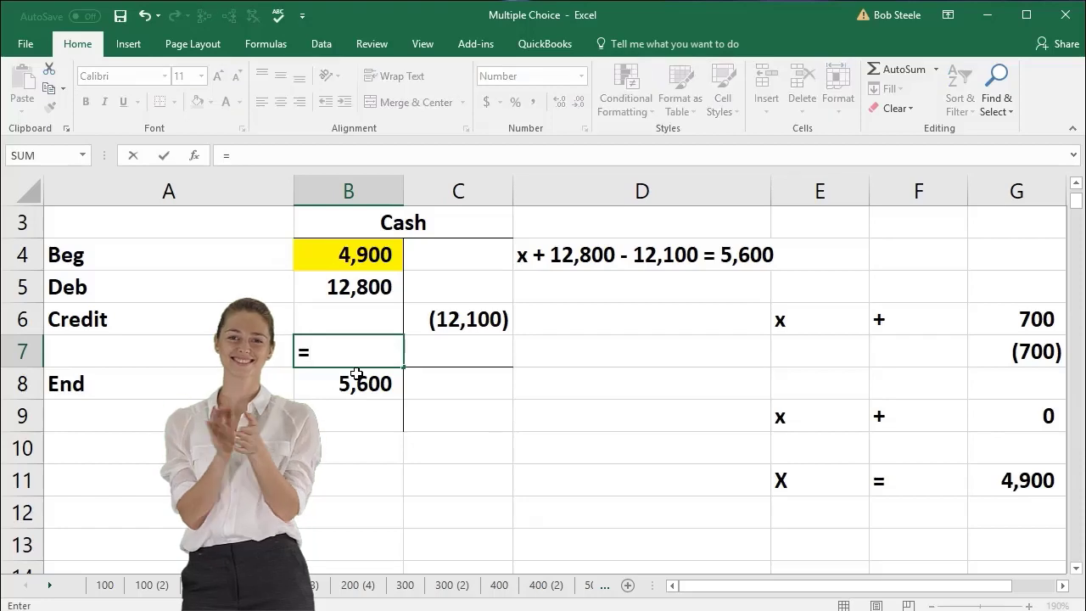
pyautogui.write('sum(')
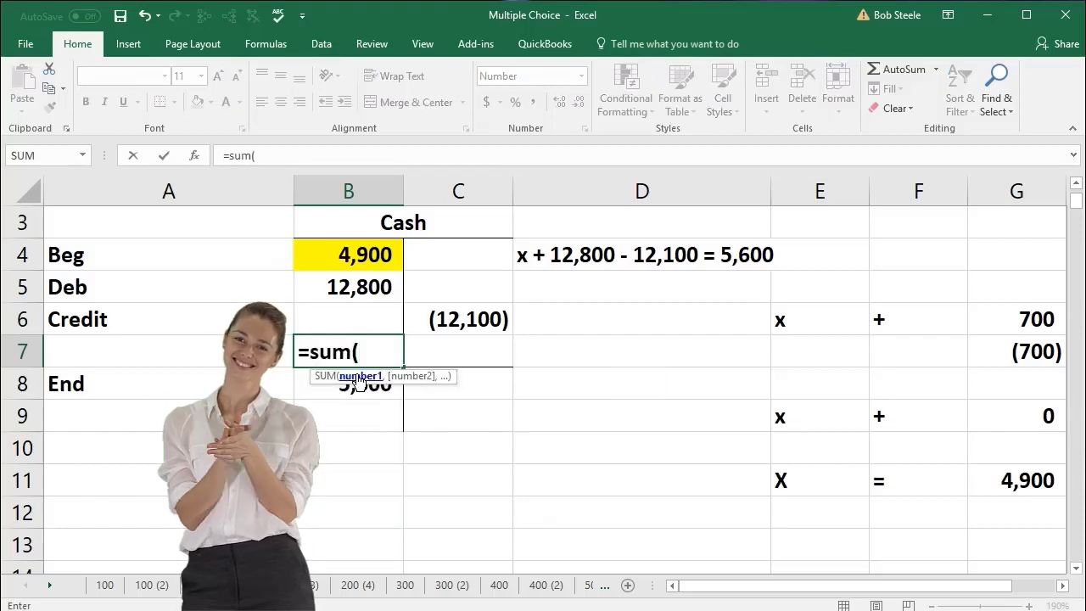
pyautogui.press('Up')
pyautogui.press('Up')
pyautogui.press('Up')
pyautogui.hotkey('shift', 'Down')
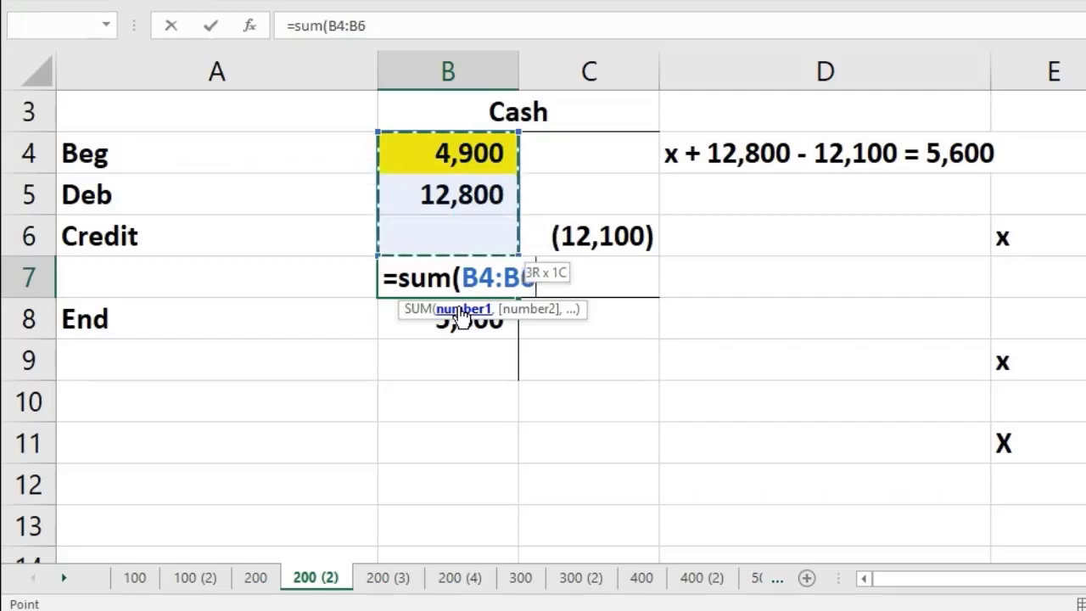
pyautogui.press('Return')
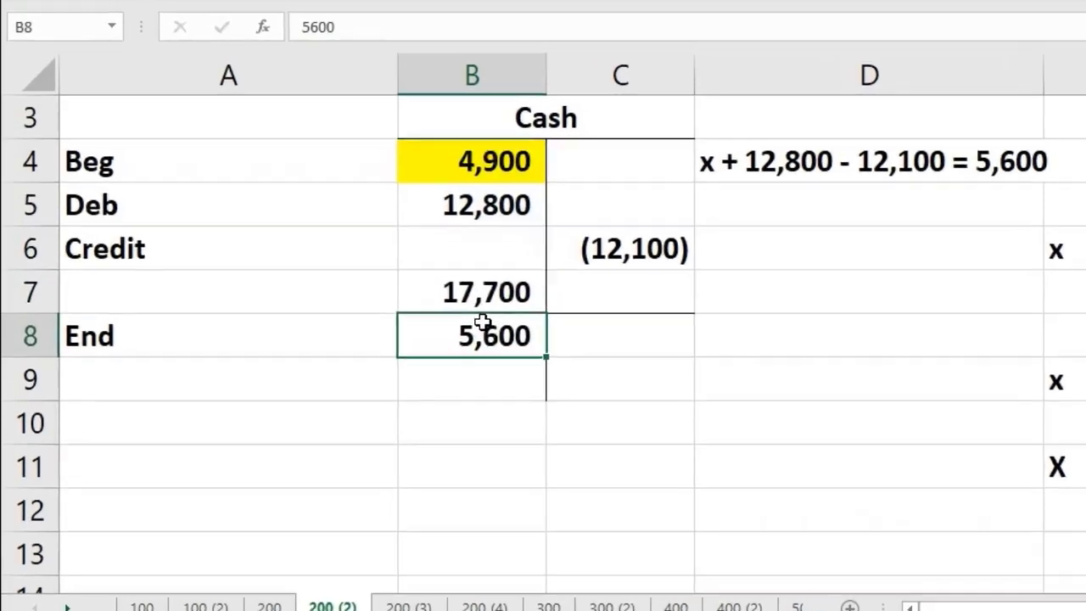
# Add a bottom border under B6:C6 and total the credit side in cell C7 with SUM.
pyautogui.moveTo(443, 245); pyautogui.dragTo(576, 252)
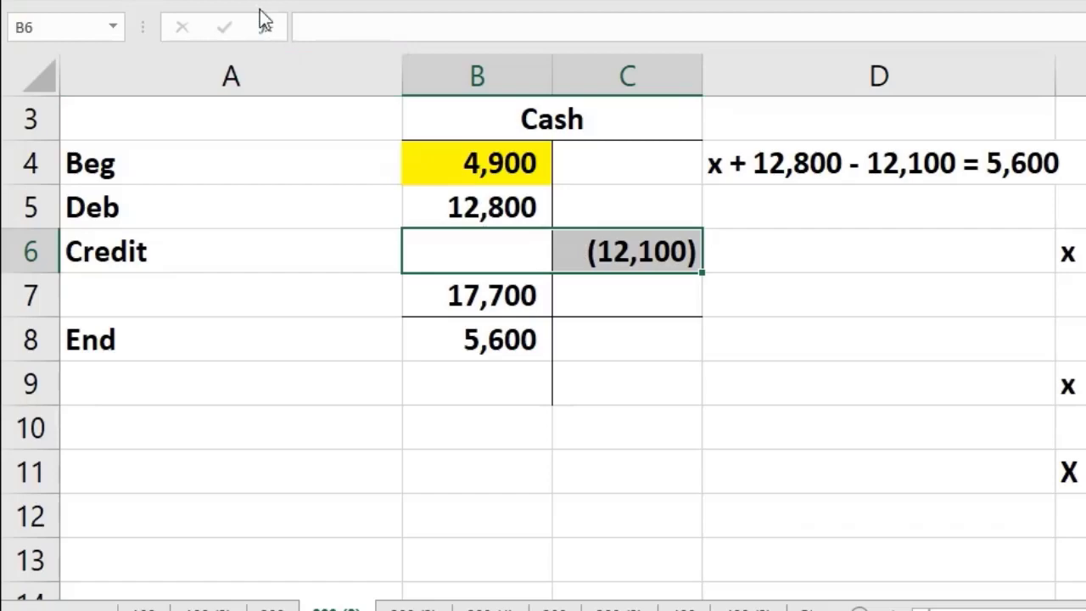
pyautogui.click(640, 299)
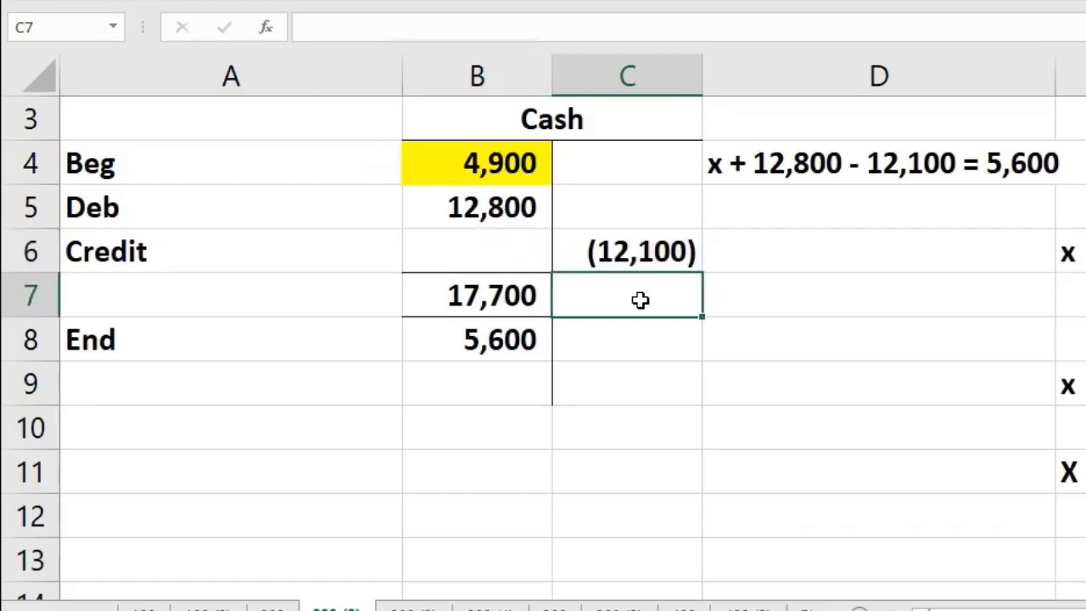
pyautogui.write('=sum(')
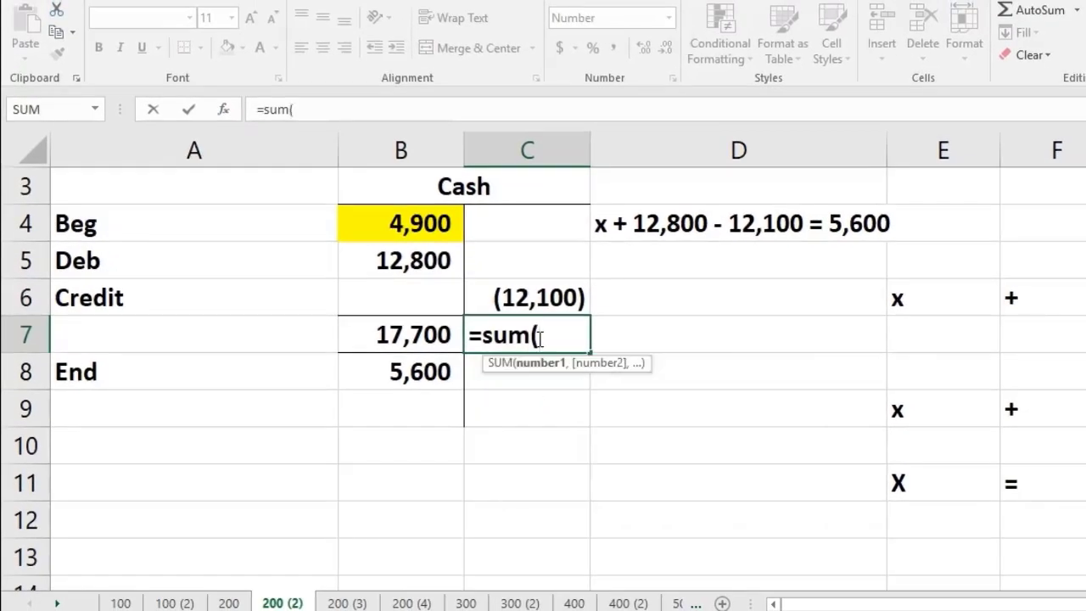
pyautogui.press('Return')
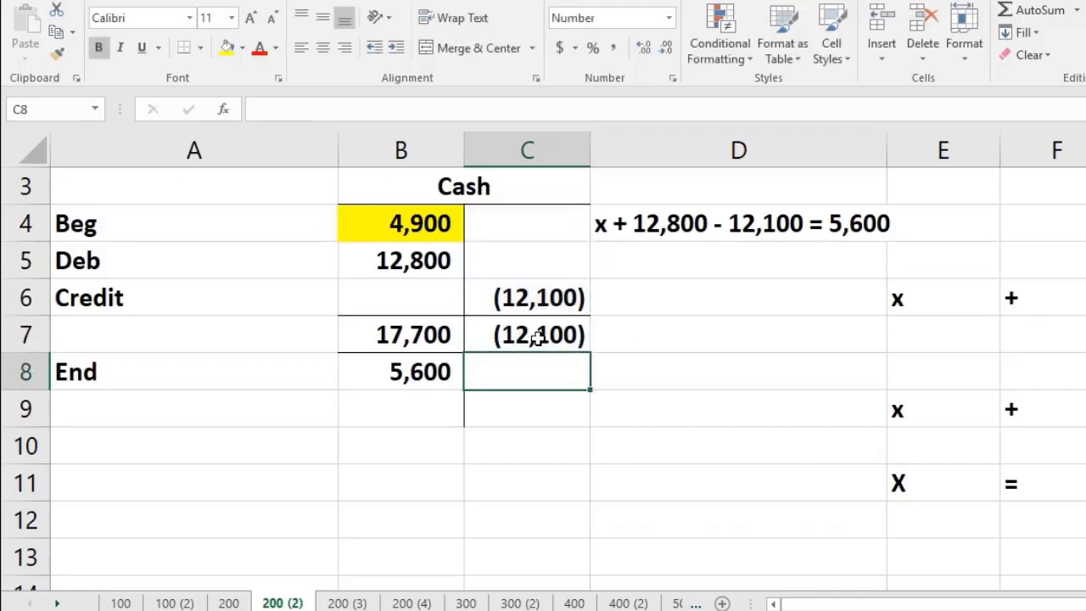
# Compute the net of the debit and credit totals in cell B10 with the formula +B7+C7.
pyautogui.click(401, 449)
pyautogui.write('+')
pyautogui.press('Up')
pyautogui.press('Up')
pyautogui.press('Up')
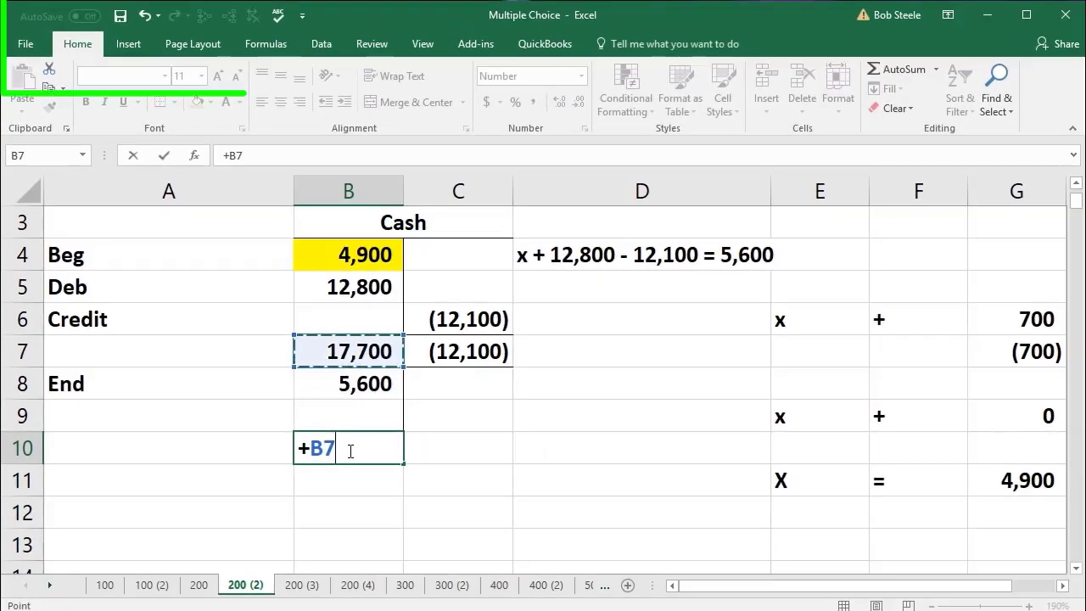
pyautogui.write('+')
pyautogui.press('Right')
pyautogui.press('Up')
pyautogui.press('Up')
pyautogui.press('Right')
pyautogui.press('Up')
pyautogui.press('Left')
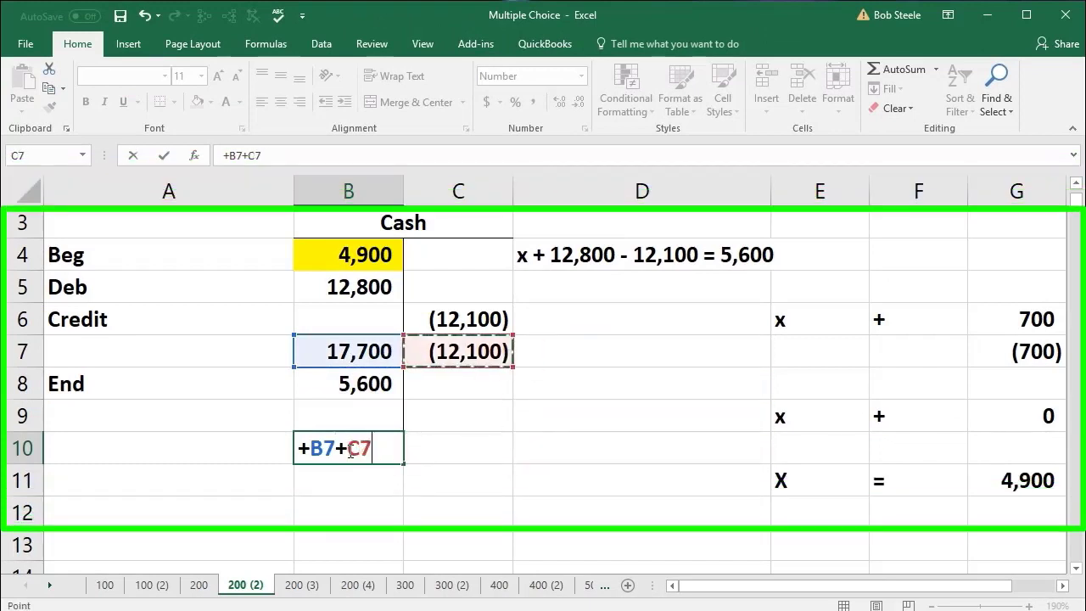
pyautogui.press('Return')
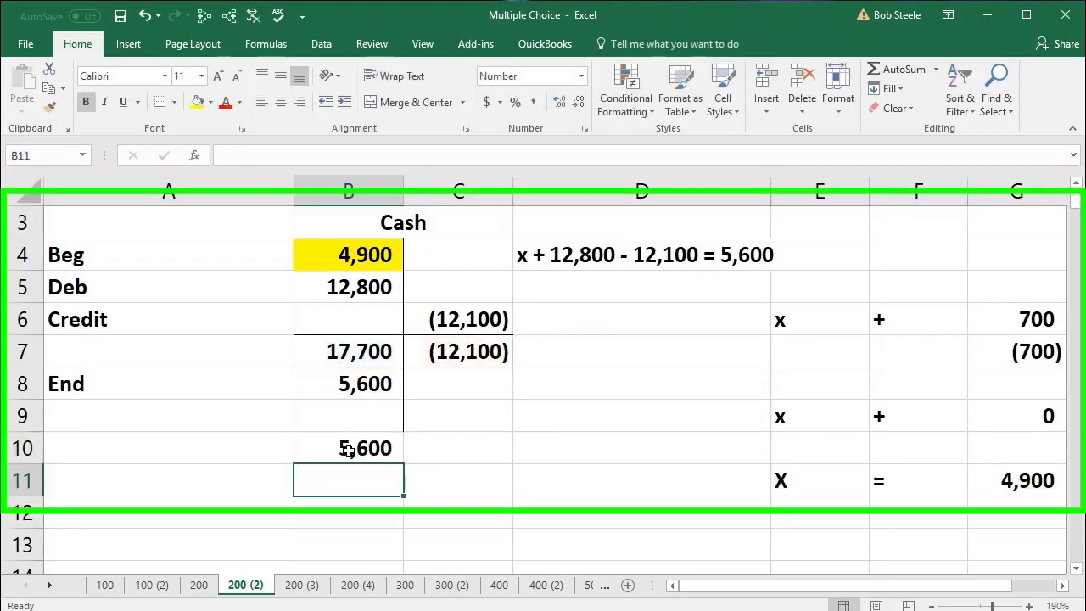
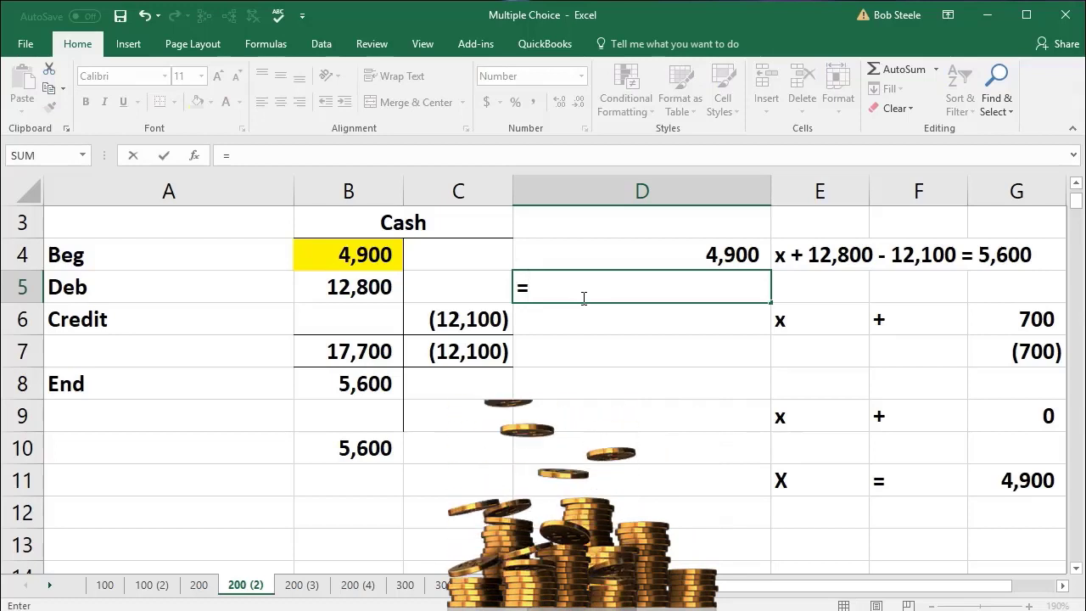
# Build the running balance formula in cell D5 as =D4+B5+C5.
pyautogui.press('Up')
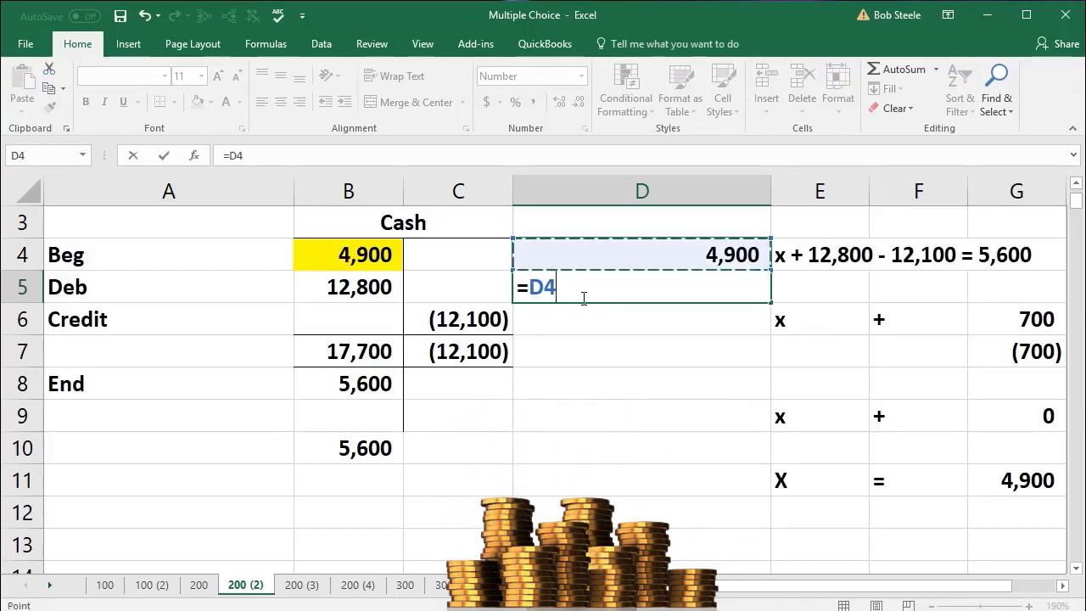
pyautogui.press('BackSpace')
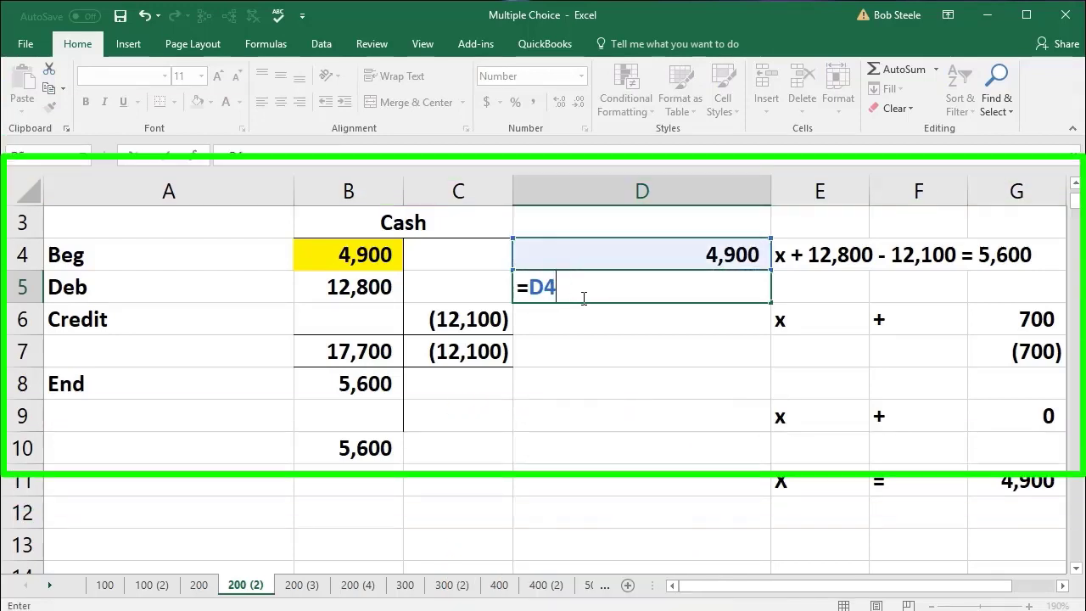
pyautogui.write('+')
pyautogui.press('Left')
pyautogui.press('Left')
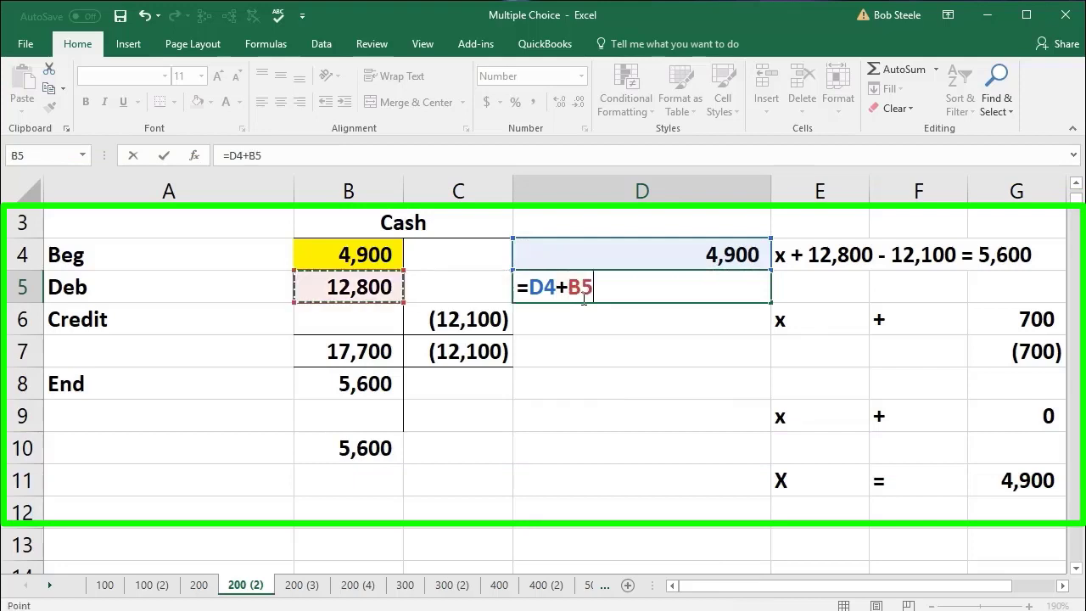
pyautogui.write('+')
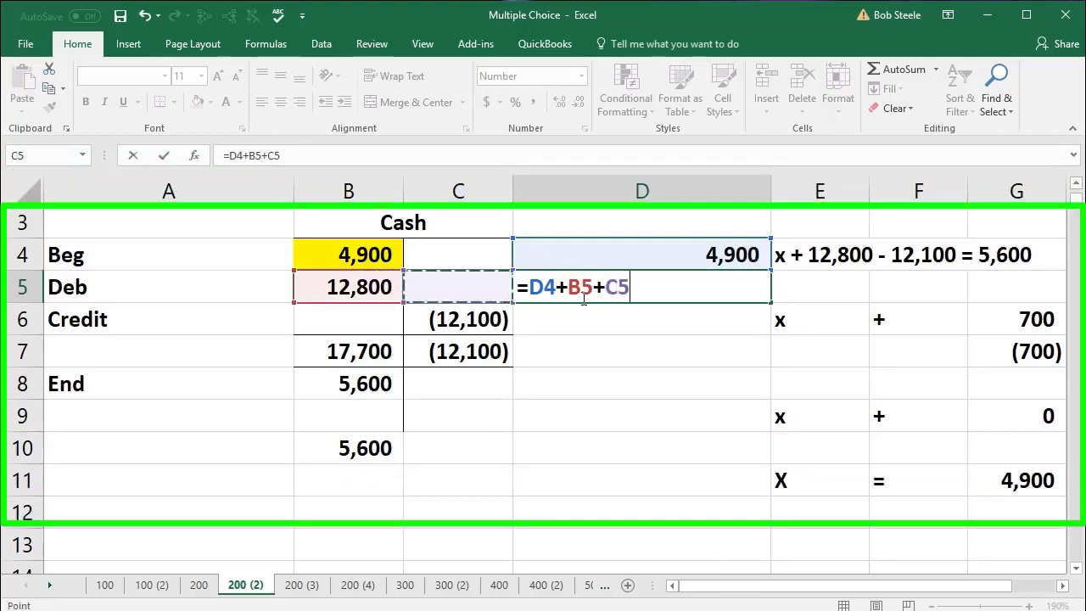
# Rework the running balance formula in cell D5 as =D4+SUM(B5:C5).
pyautogui.press('BackSpace')
pyautogui.press('BackSpace')
pyautogui.press('BackSpace')
pyautogui.press('BackSpace')
pyautogui.press('BackSpace')
pyautogui.write('sum(')
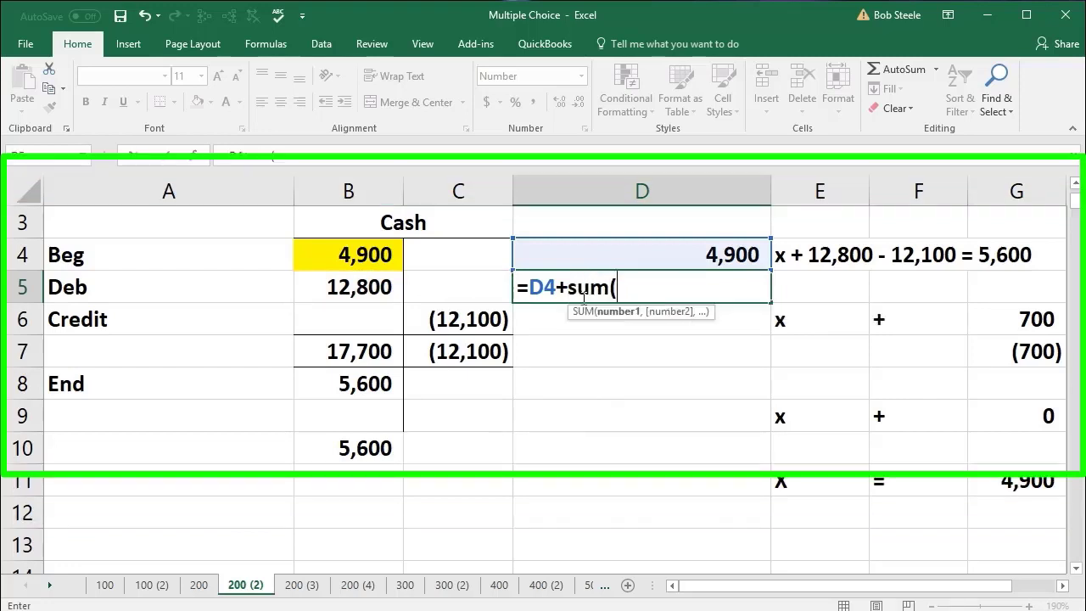
pyautogui.press('Left')
pyautogui.press('Left')
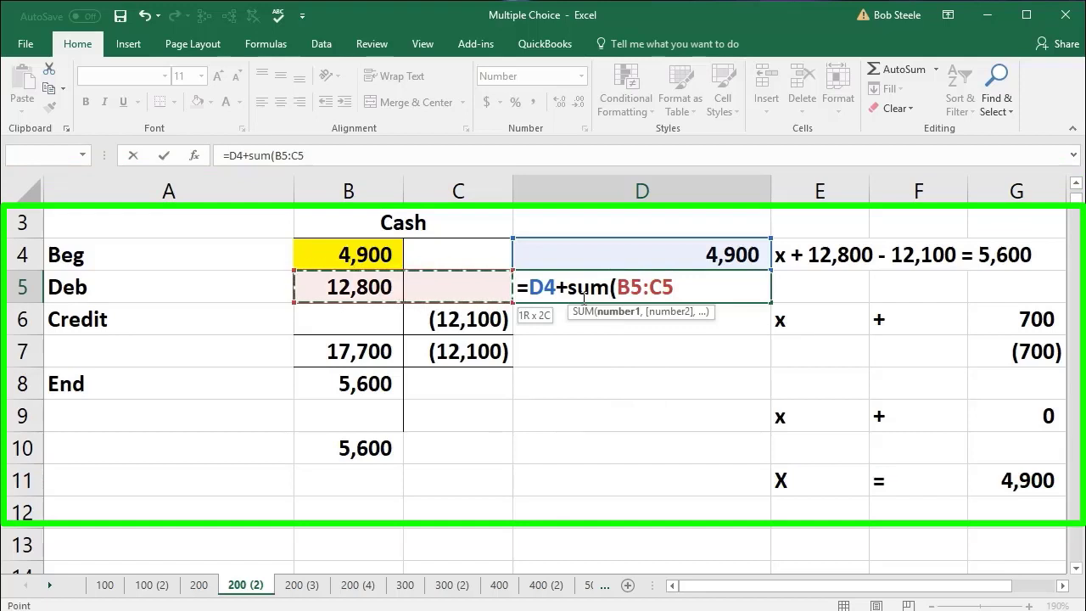
pyautogui.write(')')
pyautogui.press('Return')
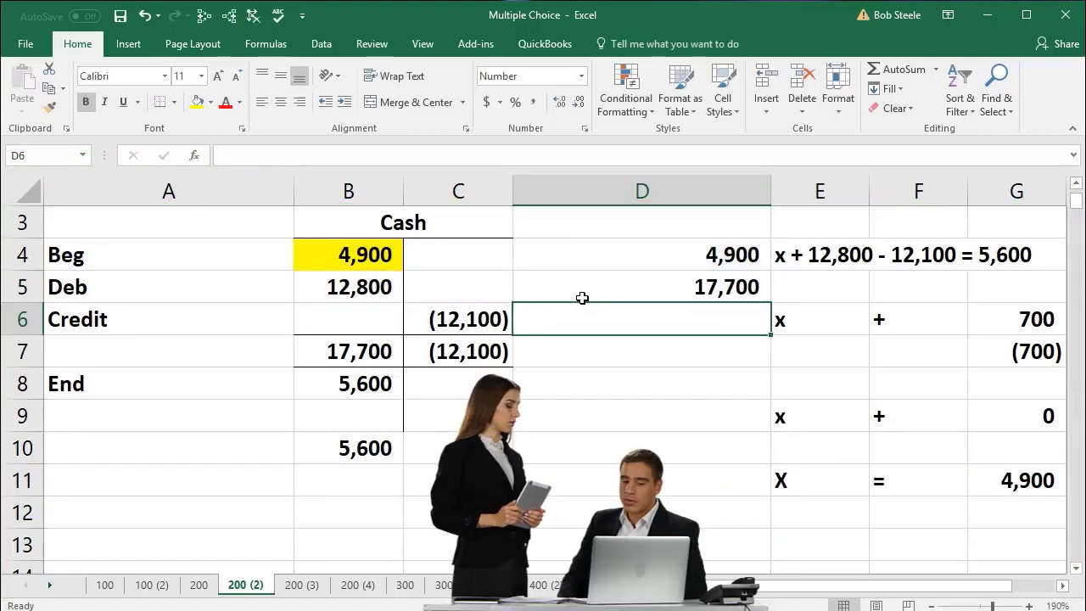
# Continue the running balance in cell D6 with the formula =D5+SUM(B6:C6), accepting the closing parenthesis correction.
pyautogui.write('=')
pyautogui.press('Up')
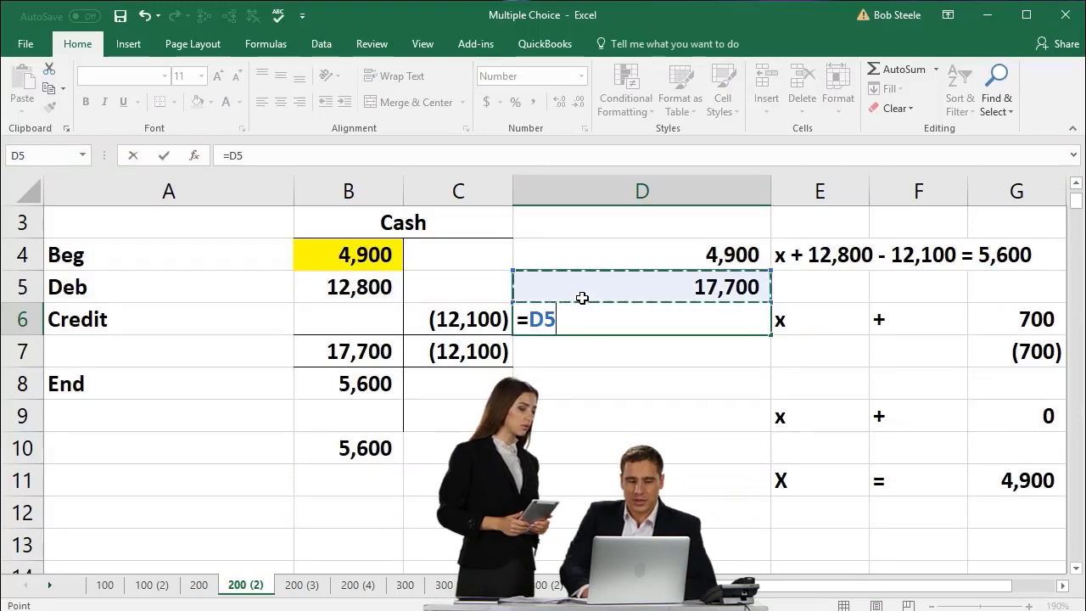
pyautogui.write('+sum(')
pyautogui.press('Left')
pyautogui.press('Left')
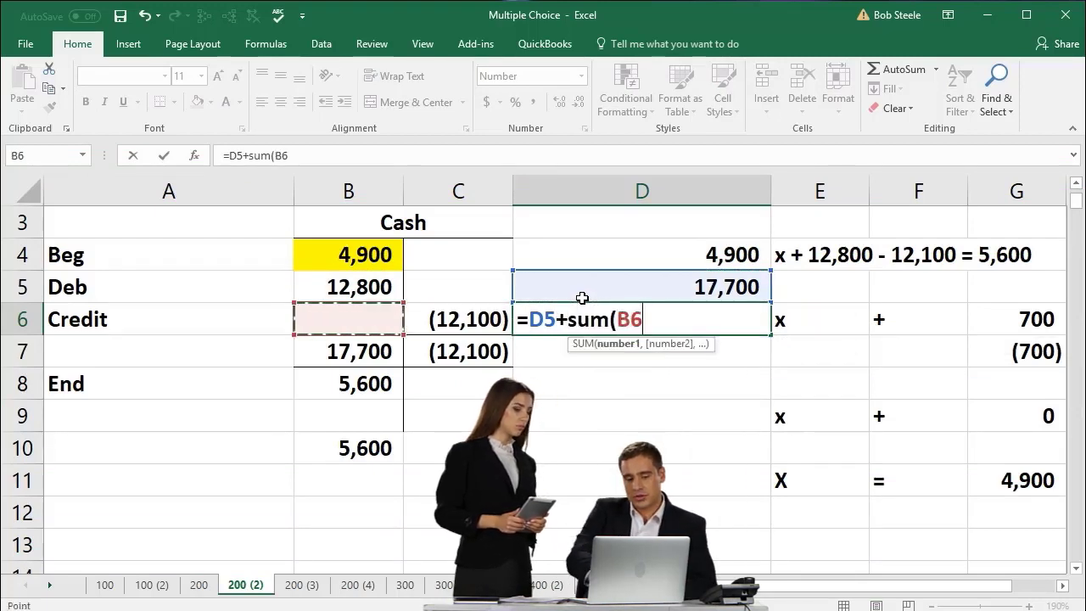
pyautogui.hotkey('shift', 'Right')
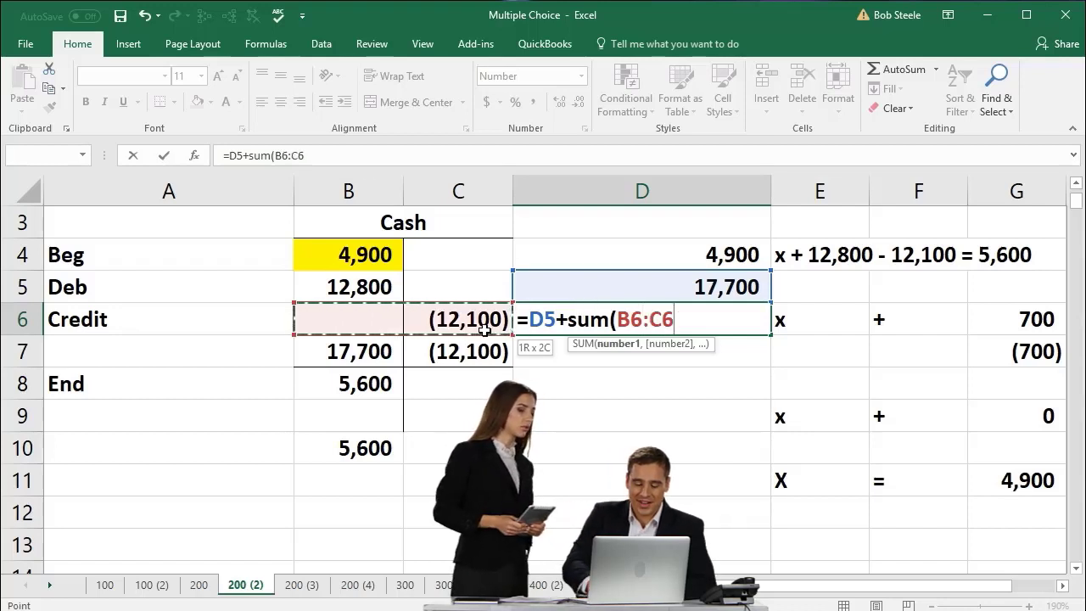
pyautogui.press('Return')
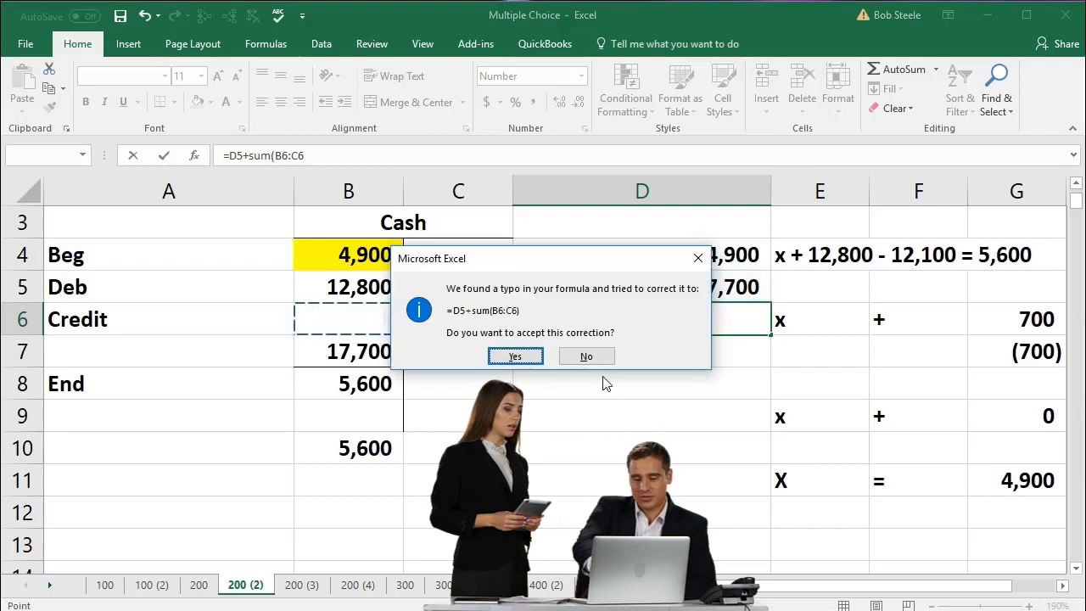
pyautogui.press('Return')
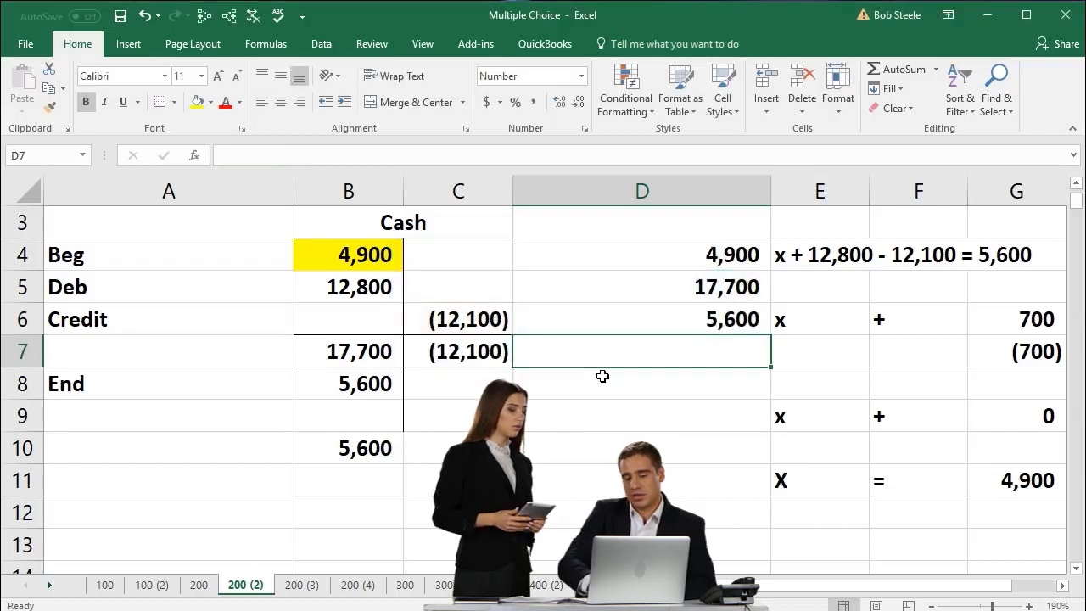
# Fill the final running balance in D6 and the ending balance in B8 with the standard light green color.
pyautogui.moveTo(668, 257); pyautogui.dragTo(667, 279)
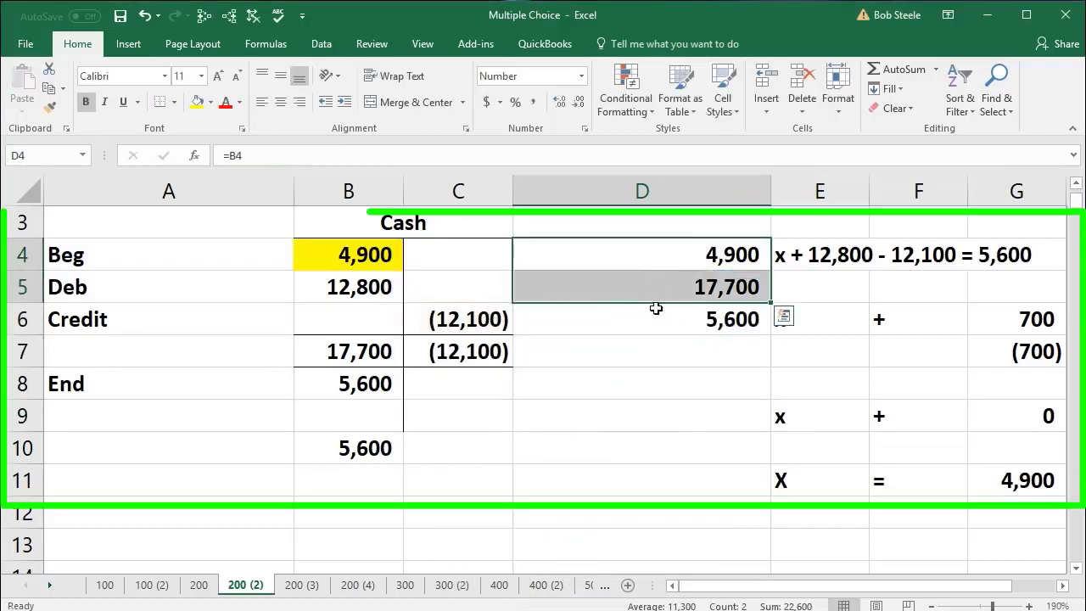
pyautogui.click(619, 317)
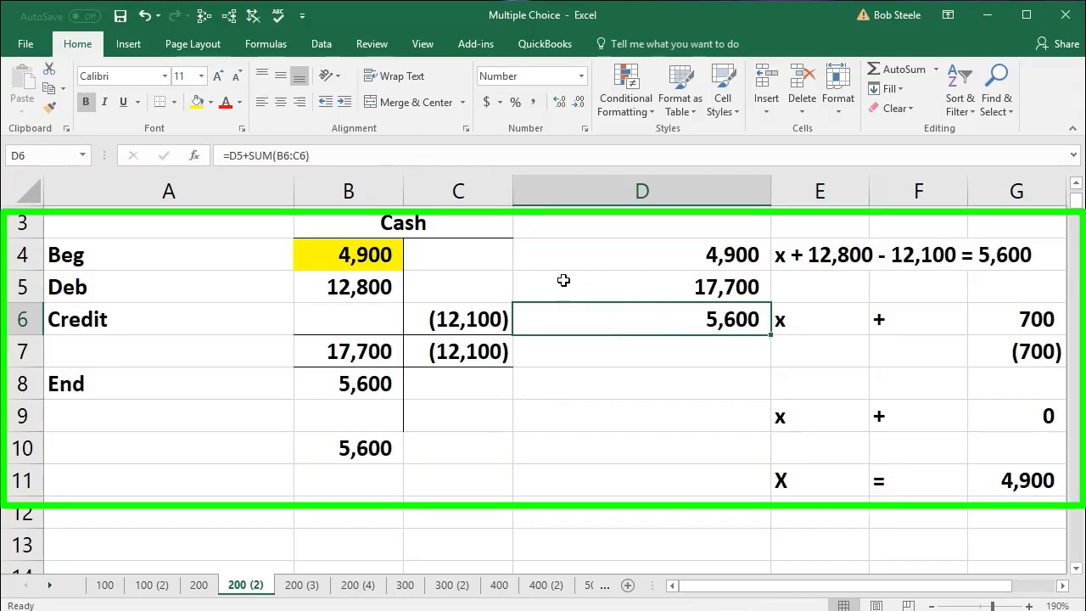
pyautogui.rightClick(587, 309)
pyautogui.click(666, 282)
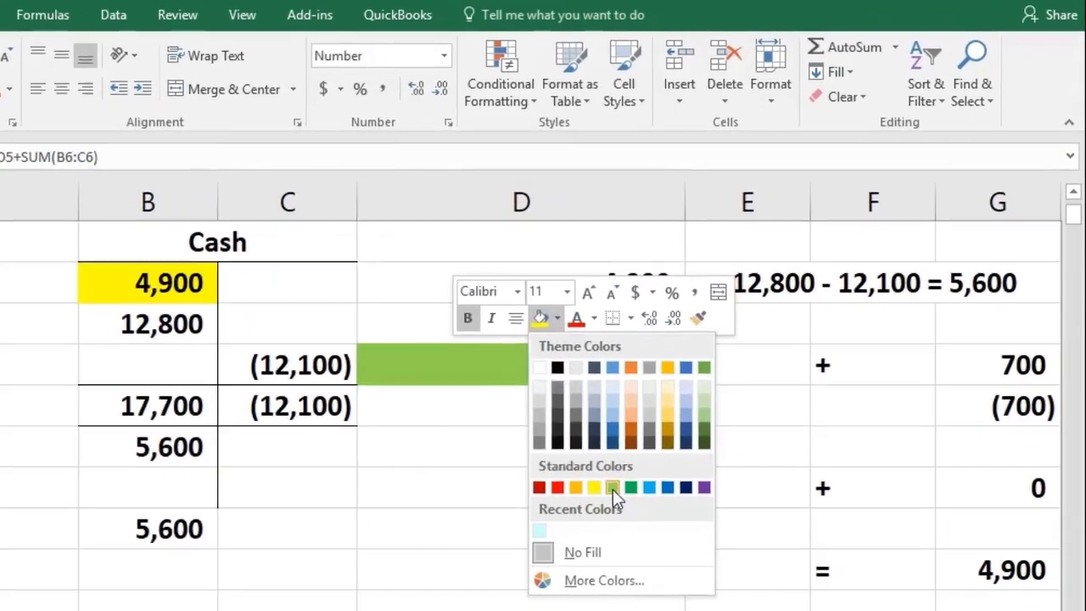
pyautogui.click(773, 328)
pyautogui.click(335, 394)
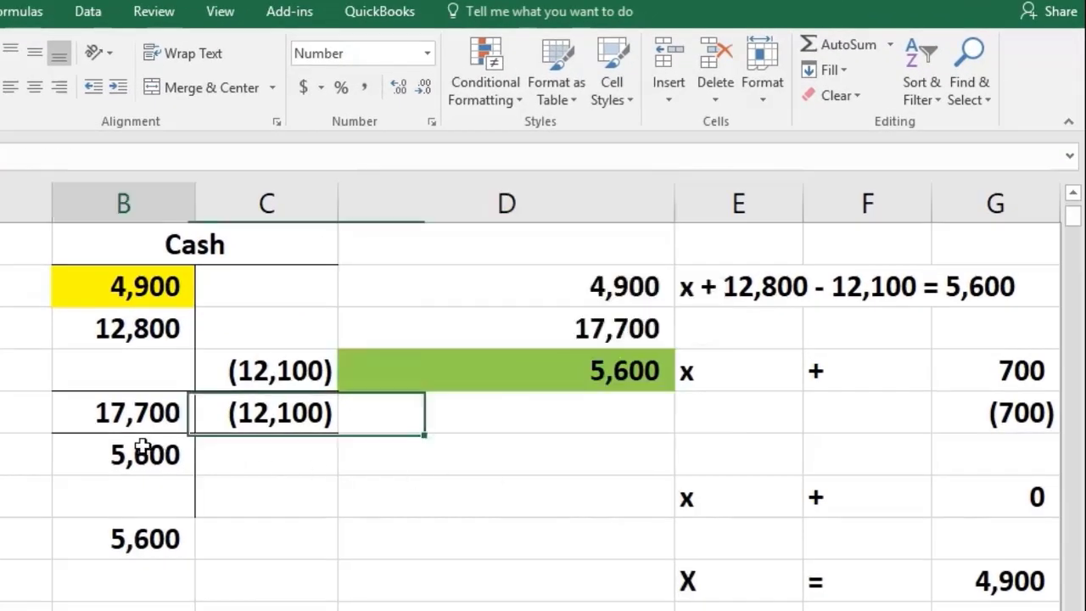
pyautogui.rightClick(334, 394)
pyautogui.click(233, 507)
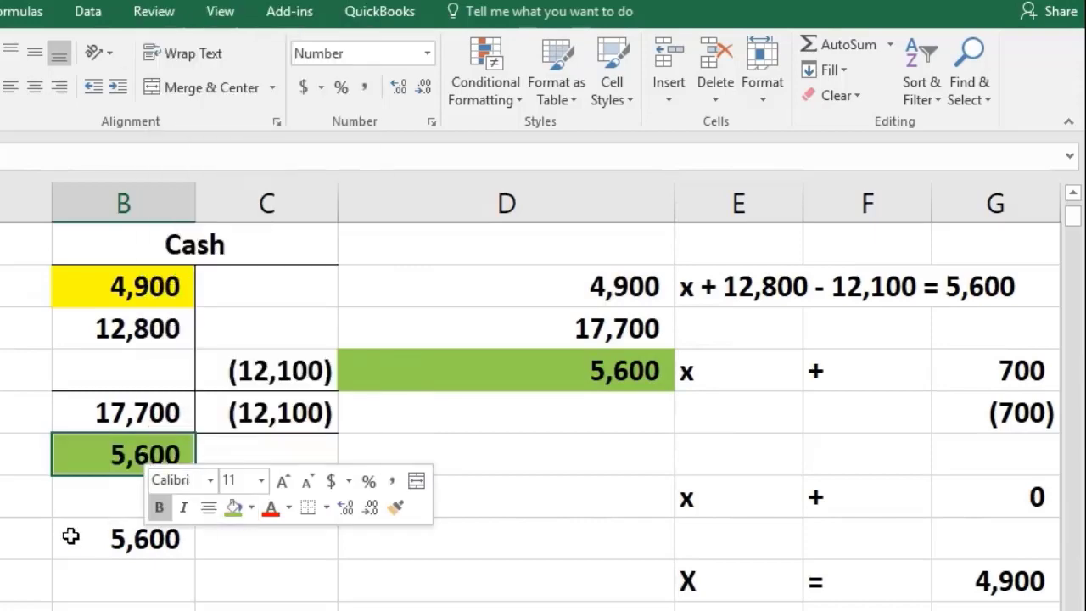
# Check the formulas behind the net in B10 and the debit and credit totals in B7 and C7.
pyautogui.click(70, 535)
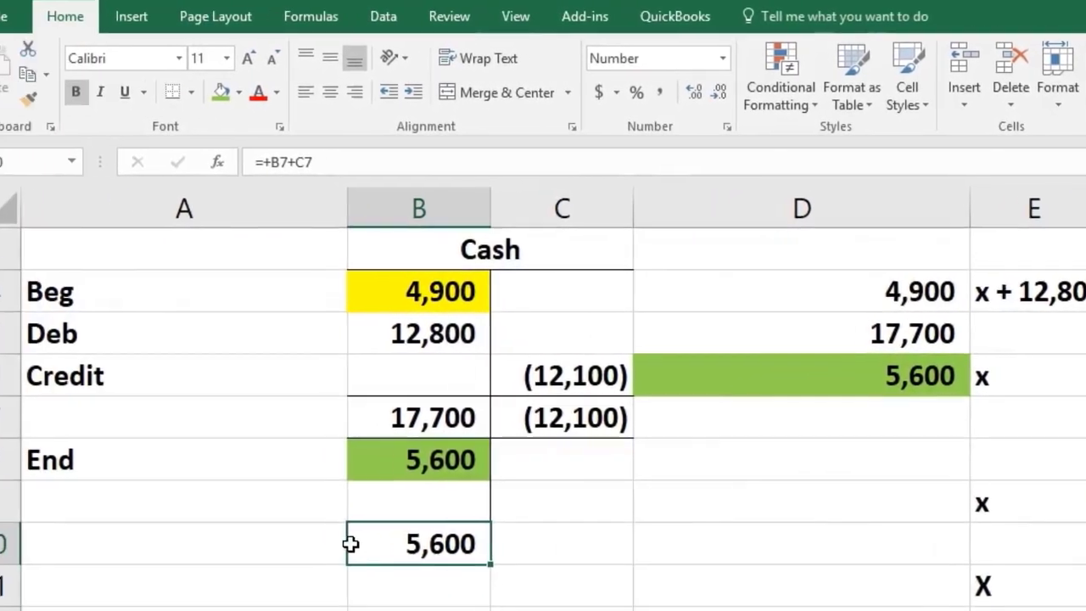
pyautogui.doubleClick(441, 415)
pyautogui.press('Return')
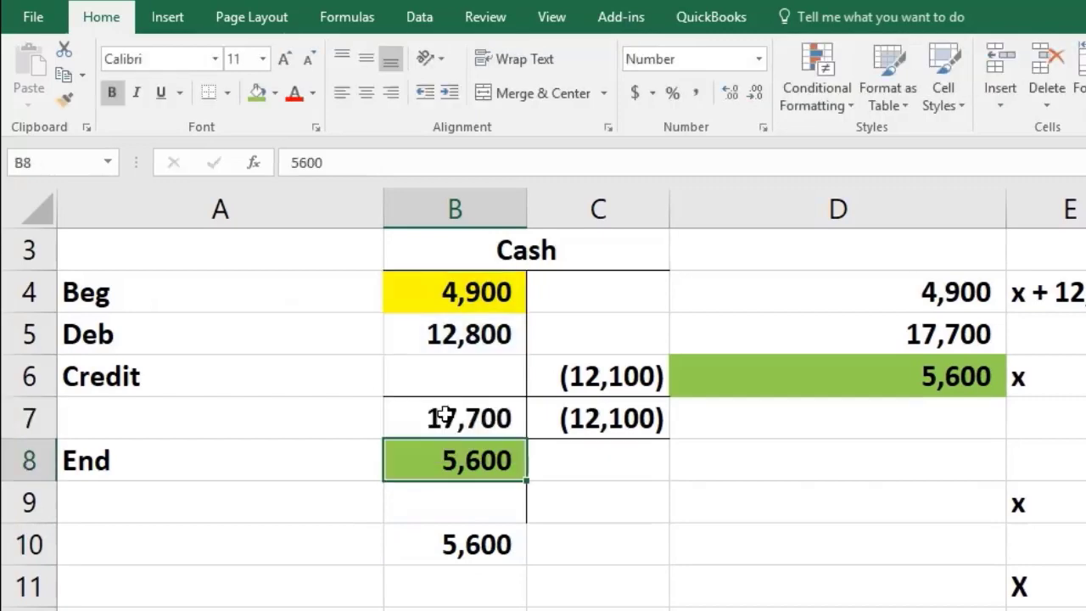
pyautogui.doubleClick(618, 419)
pyautogui.press('Return')
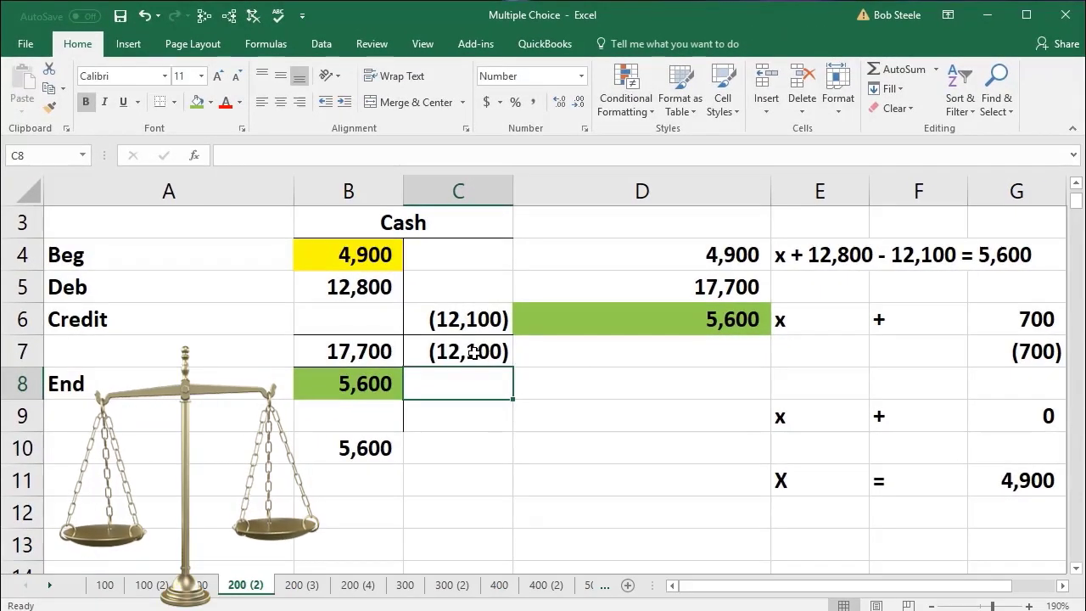
# Trace the running balance through D4:D6 and compare it with the equation in E4 and the beginning balance in B4.
pyautogui.click(555, 254)
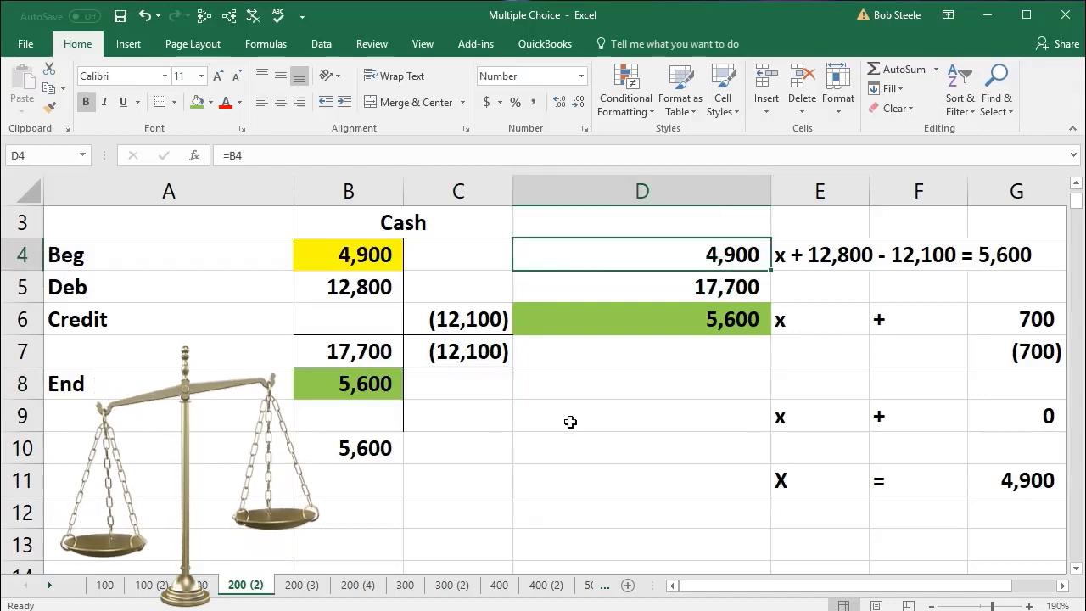
pyautogui.press('Down')
pyautogui.press('Down')
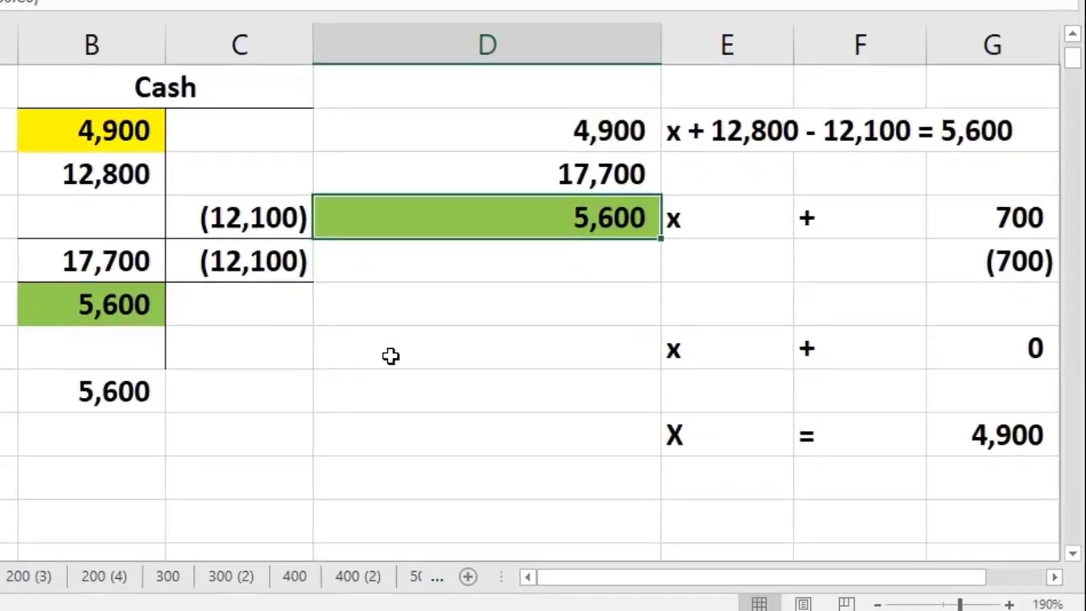
pyautogui.press('Up')
pyautogui.press('Up')
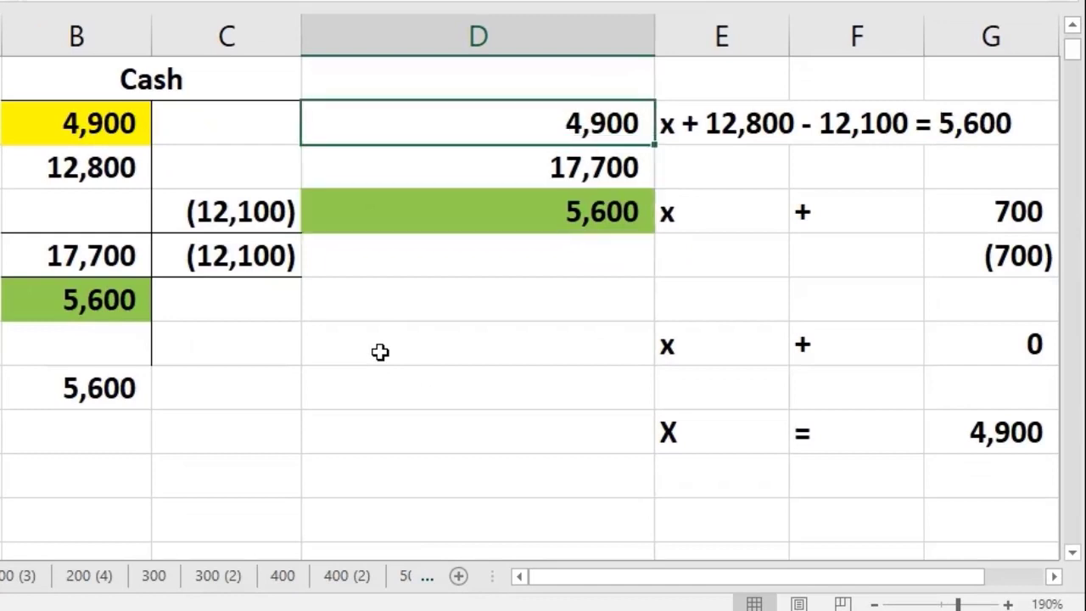
pyautogui.press('Down')
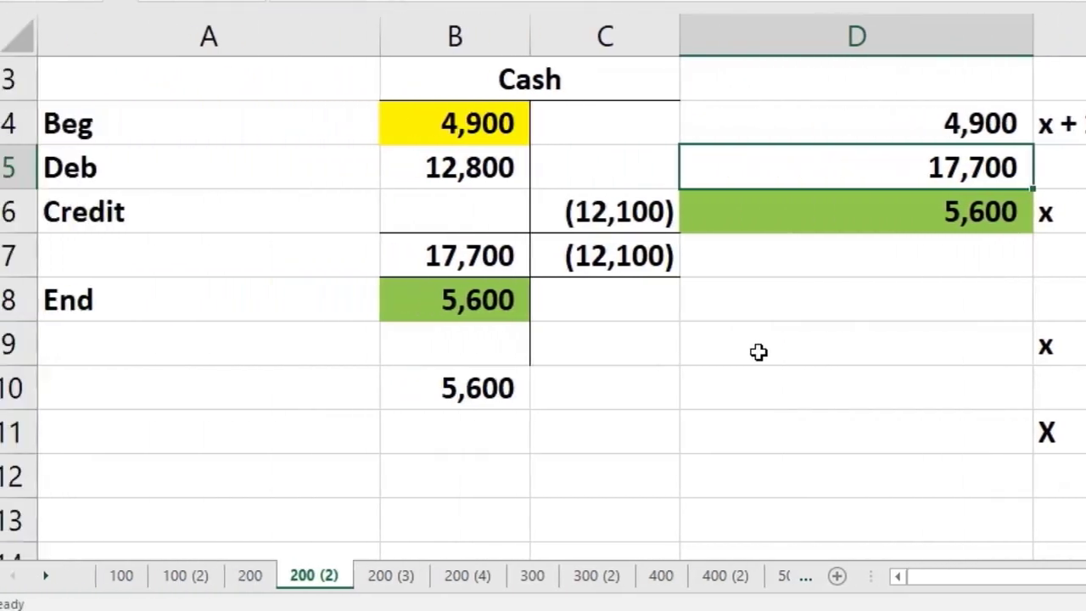
pyautogui.press('Down')
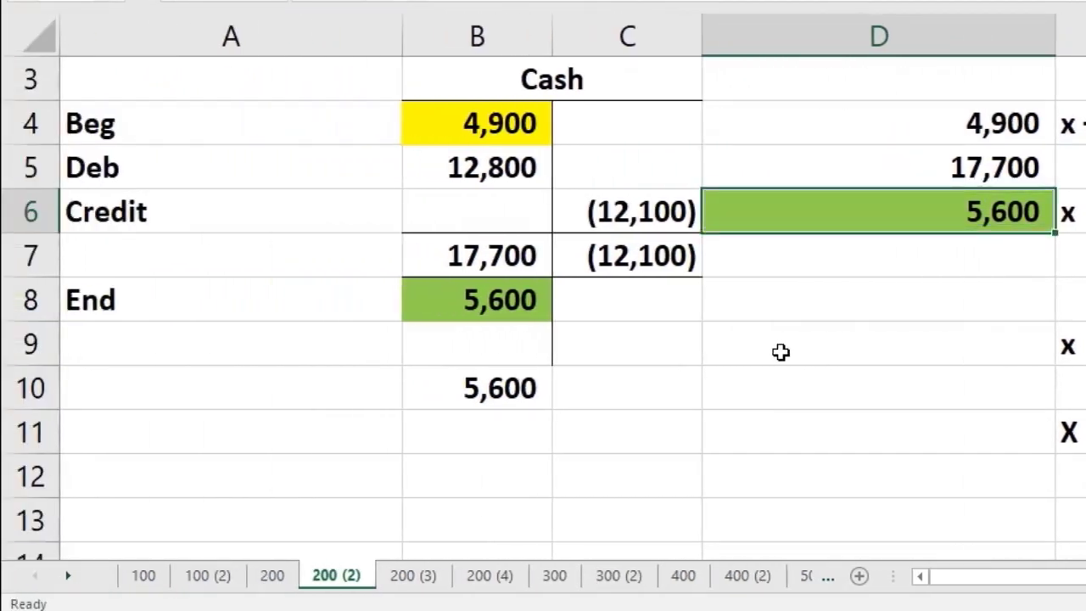
pyautogui.press('Up')
pyautogui.press('Up')
pyautogui.press('Right')
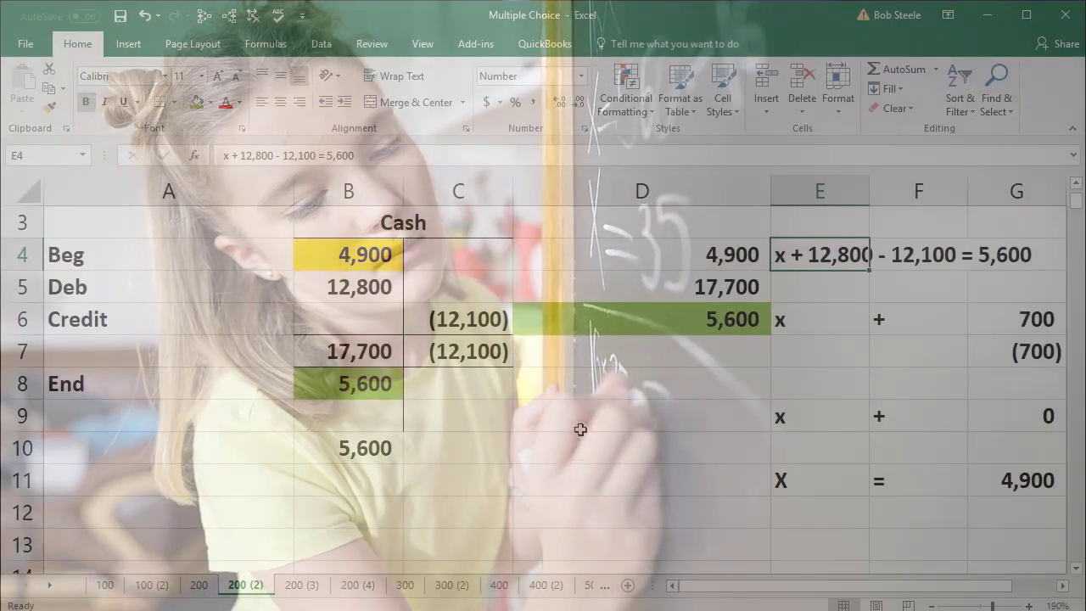
pyautogui.click(745, 364)
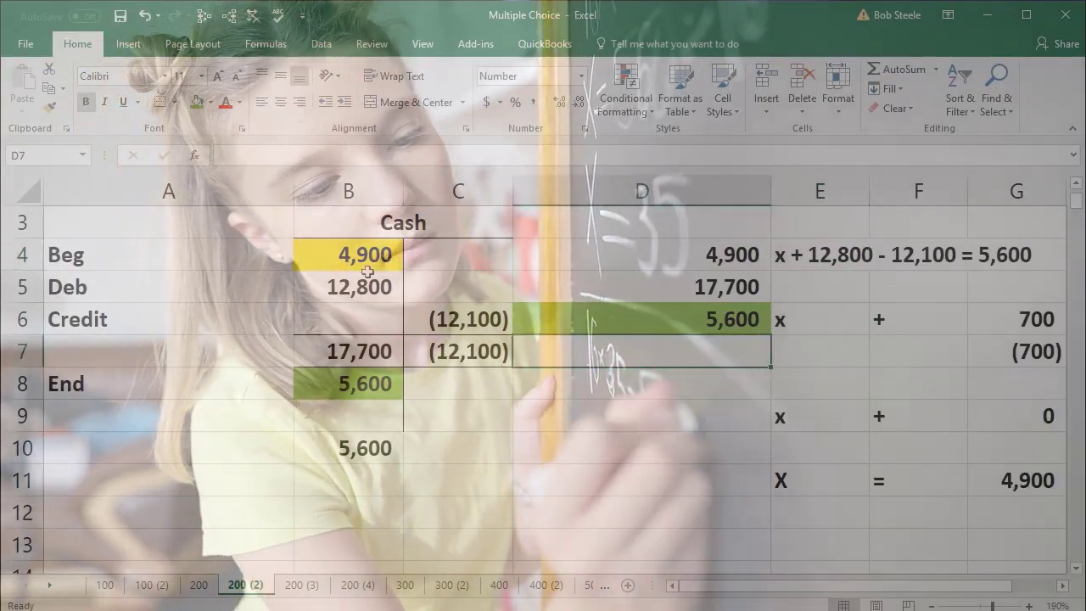
pyautogui.click(354, 261)
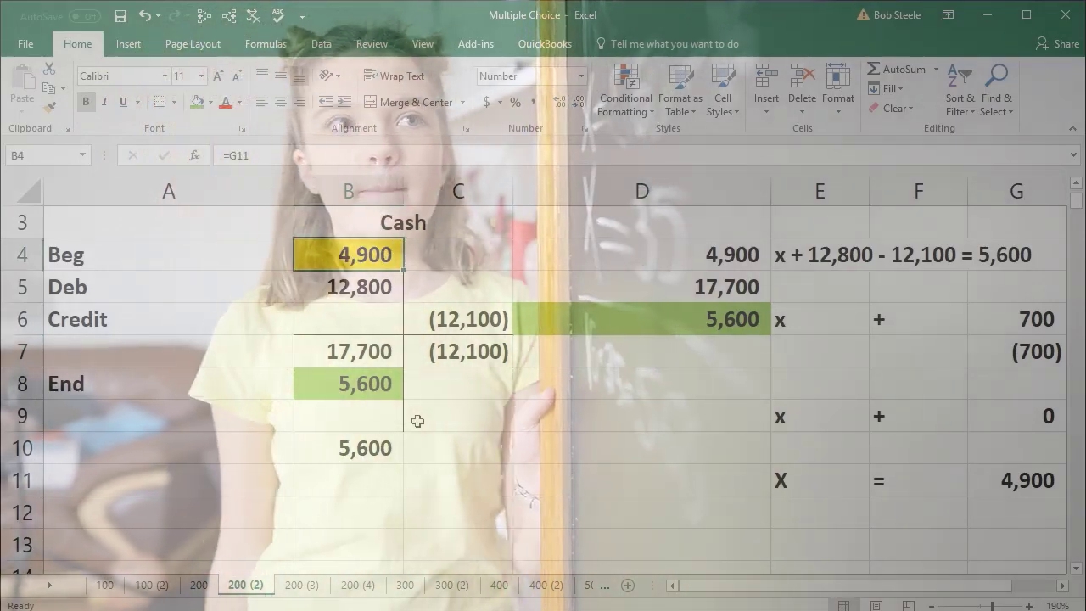
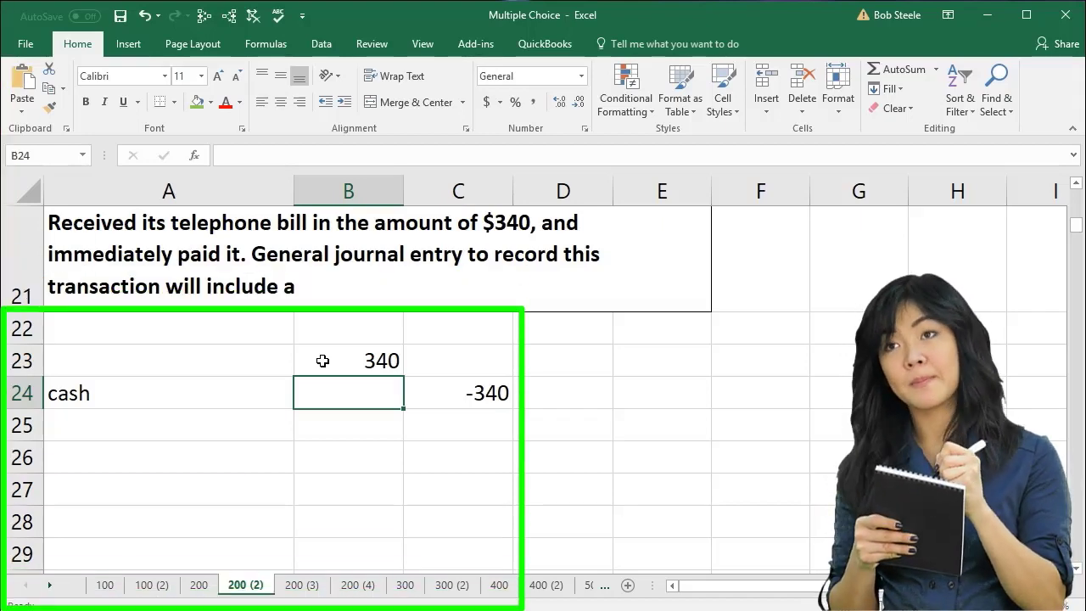
# Label the debit line of the telephone bill journal entry in cell A23 as "Telepphone exp".
pyautogui.moveTo(280, 387); pyautogui.dragTo(421, 378)
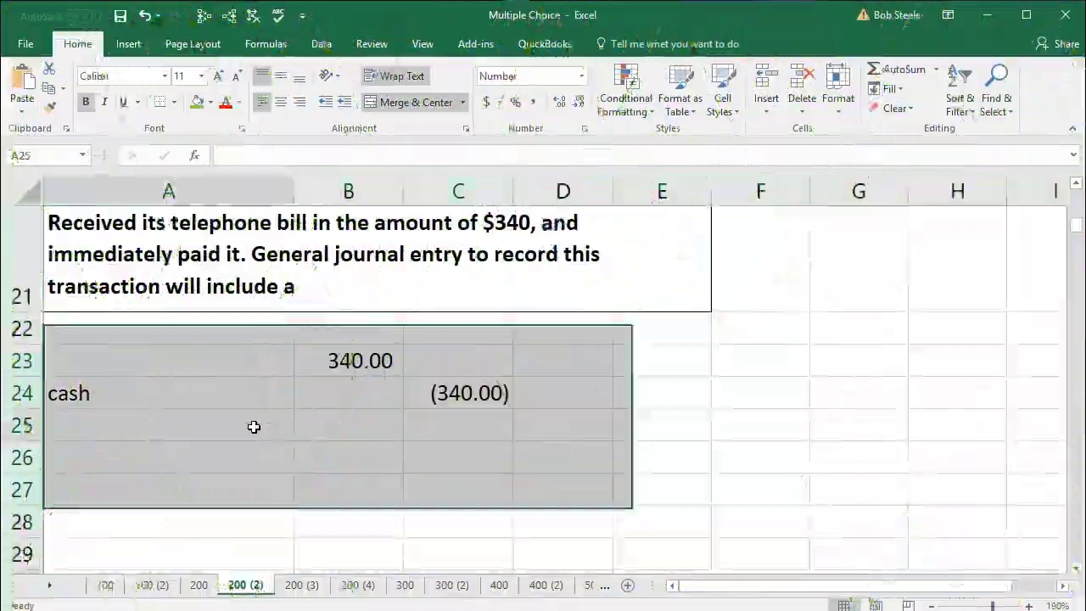
pyautogui.click(252, 427)
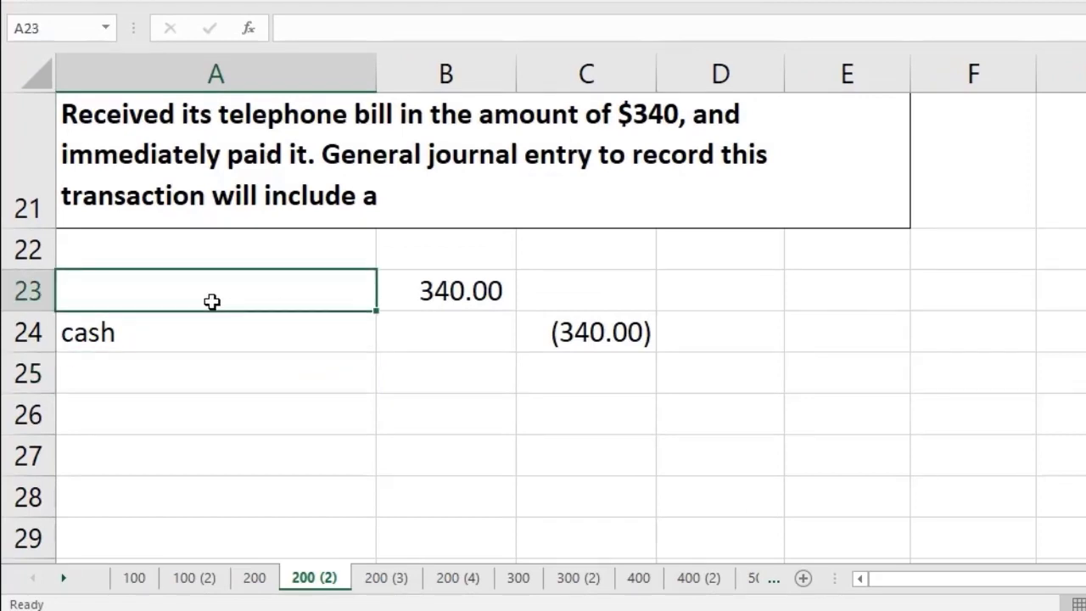
pyautogui.click(213, 301)
pyautogui.write('T')
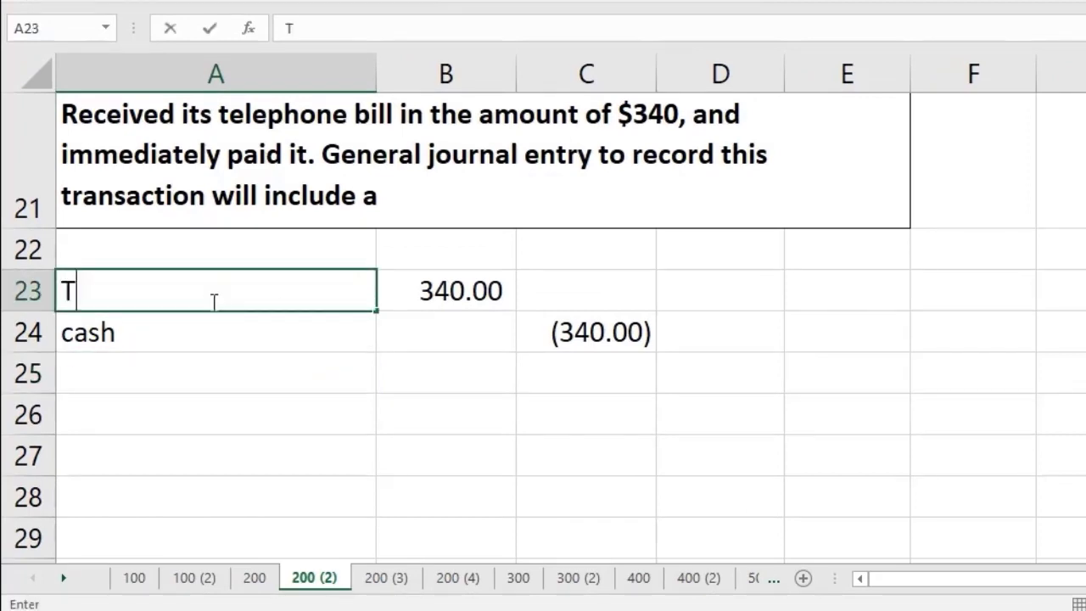
pyautogui.write('elep')
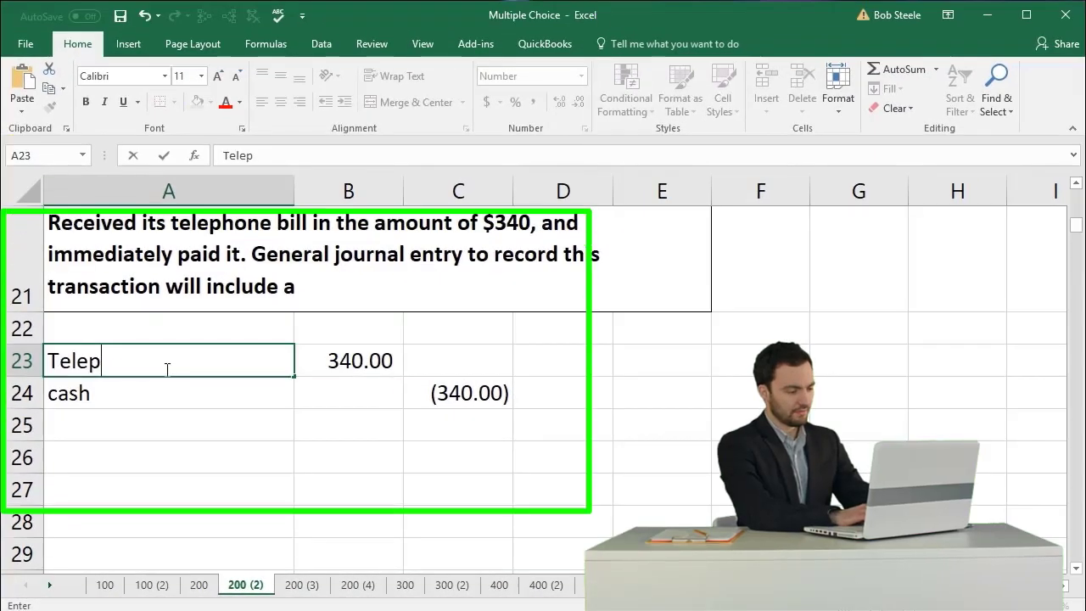
pyautogui.write('phone')
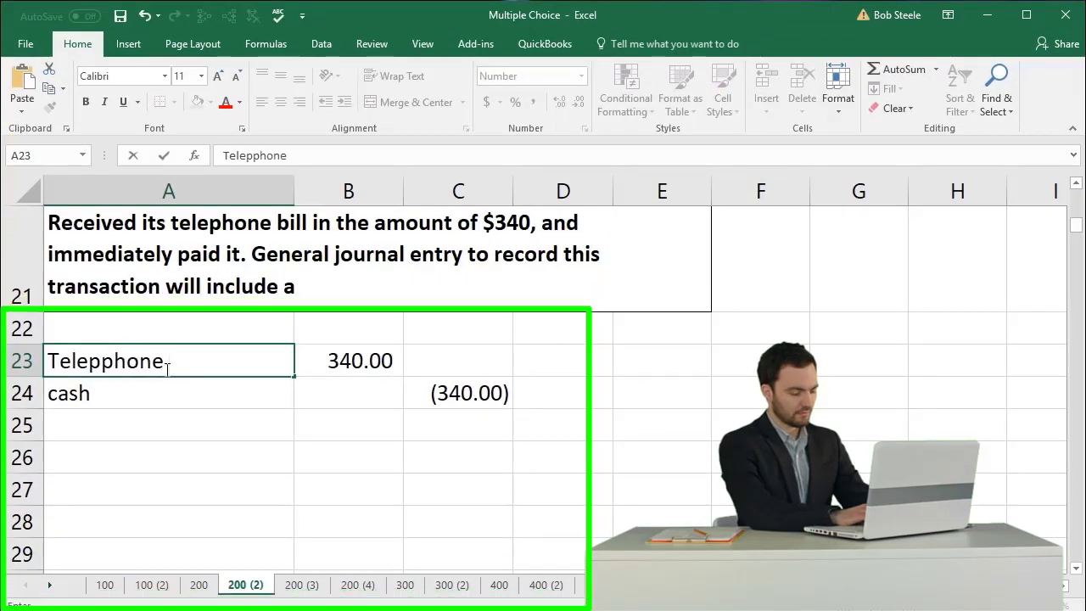
pyautogui.write(' exp')
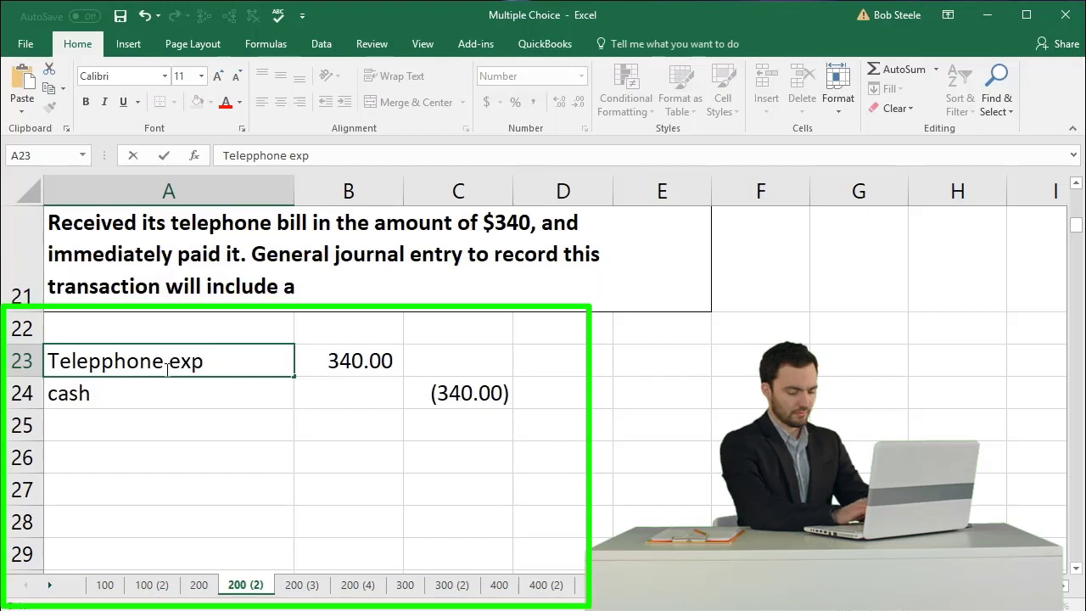
pyautogui.press('Return')
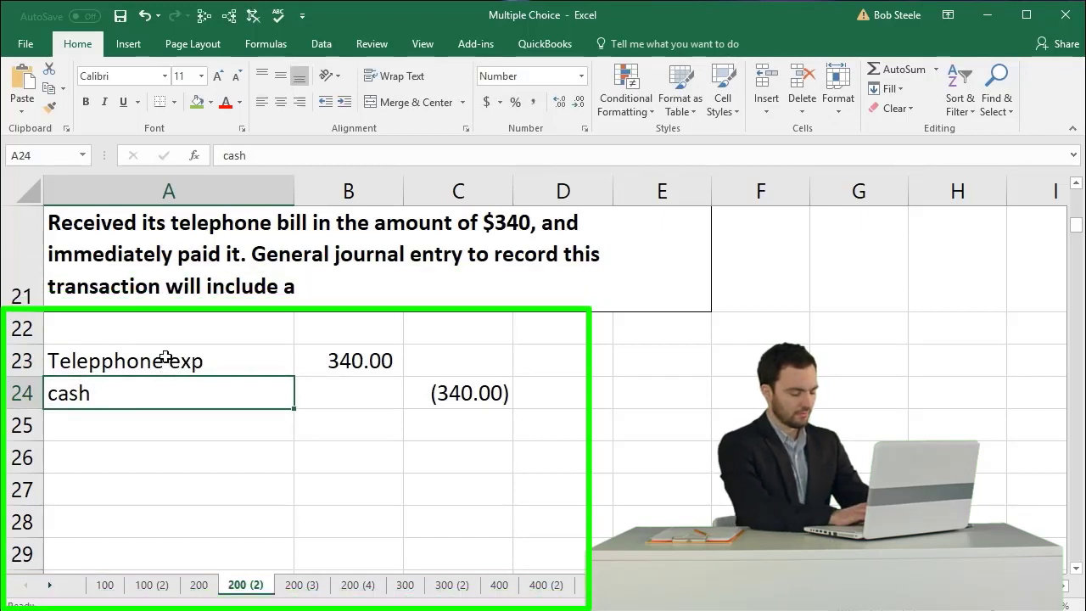
# Review the expense debit and cash credit lines of the telephone bill journal entry in rows 23 and 24.
pyautogui.click(165, 358)
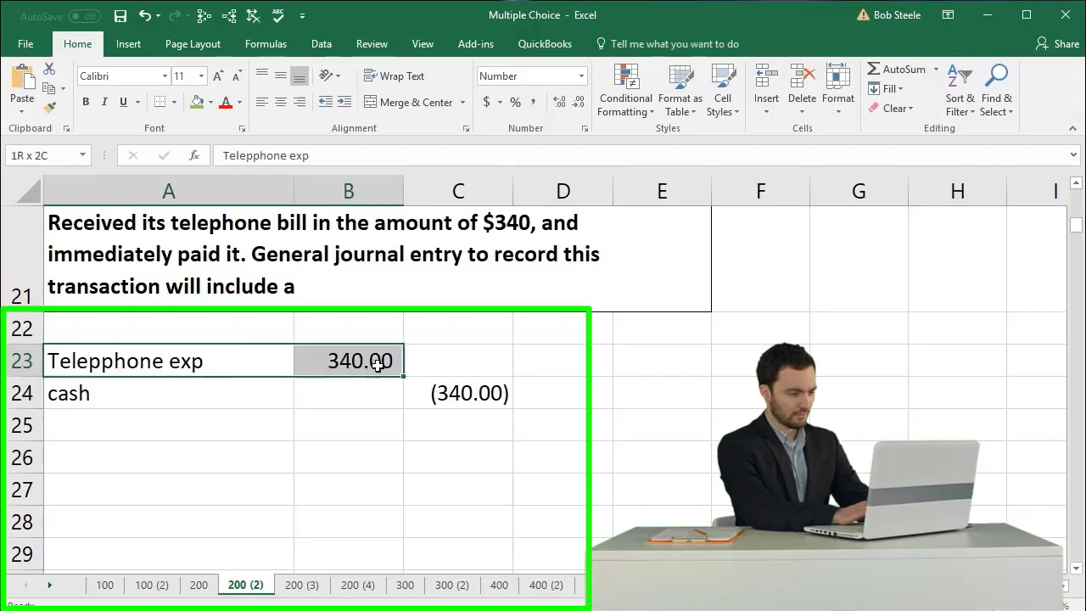
pyautogui.moveTo(377, 363); pyautogui.dragTo(420, 384)
pyautogui.moveTo(242, 357); pyautogui.dragTo(327, 359)
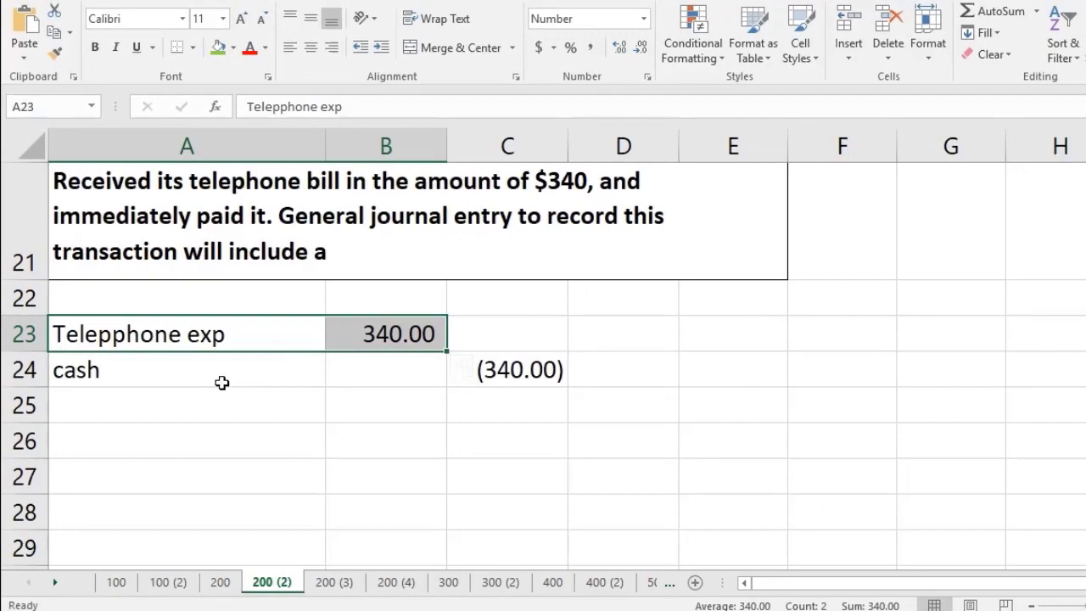
pyautogui.click(250, 324)
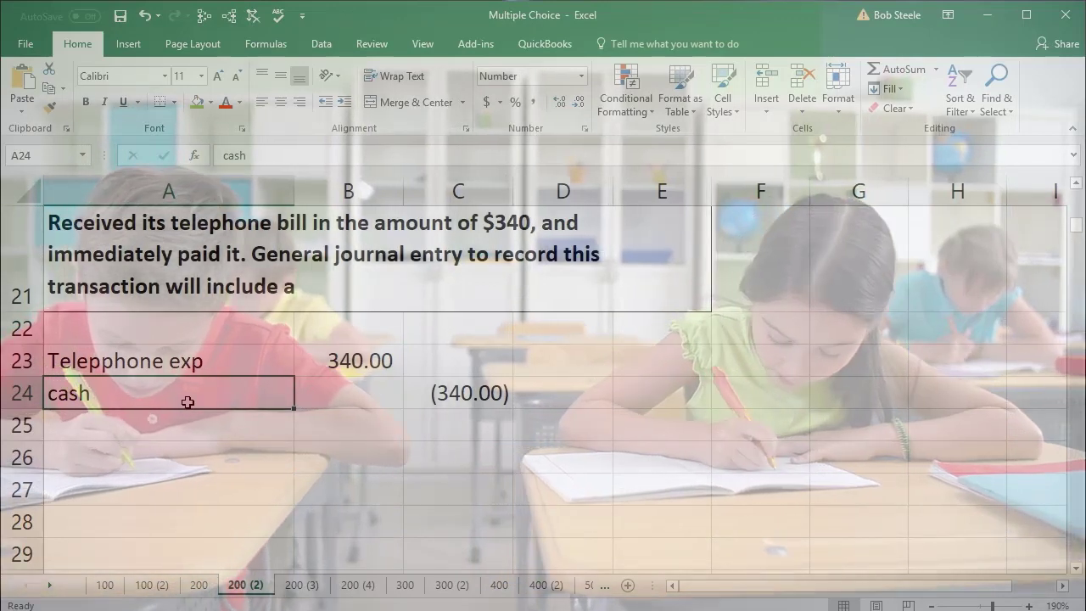
# Enter the debit line of the $1,260 customer receipt entry, with "Cash" in A41 and 1260 in B41.
pyautogui.click(172, 365)
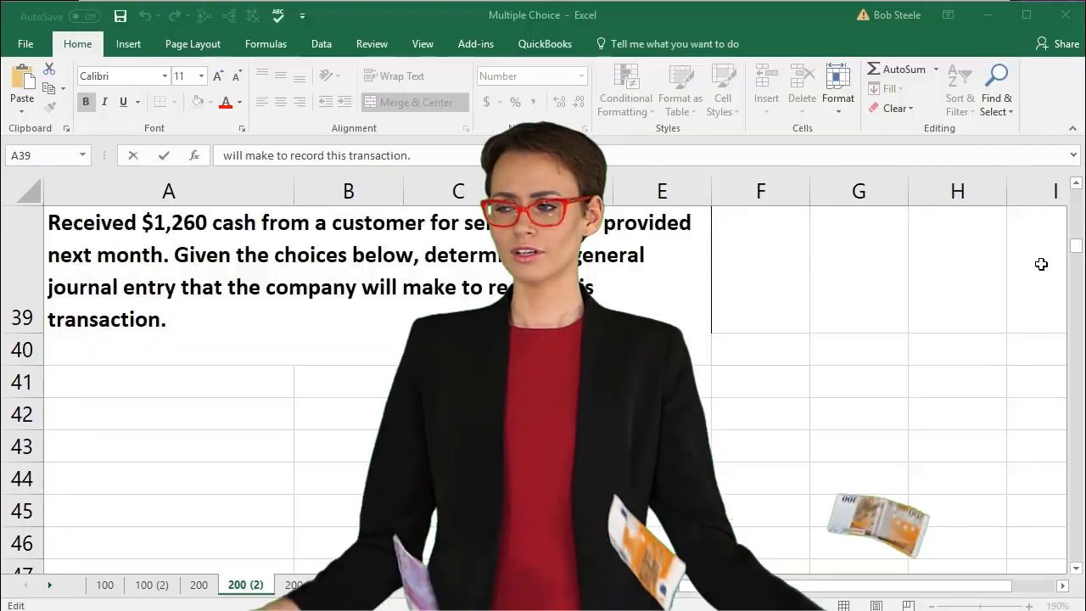
pyautogui.click(373, 441)
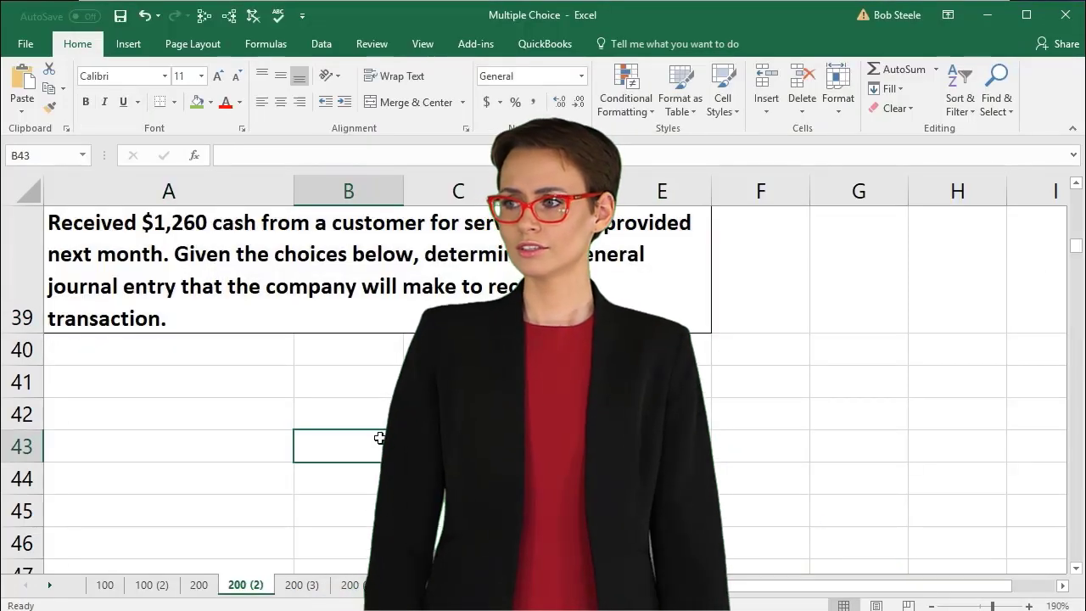
pyautogui.click(215, 386)
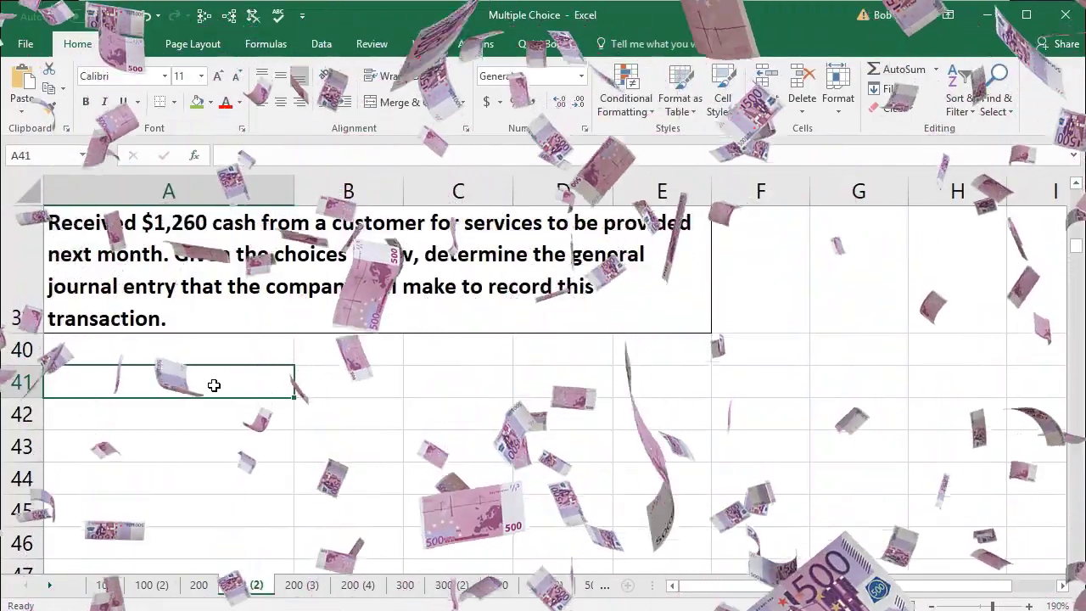
pyautogui.write('Cash')
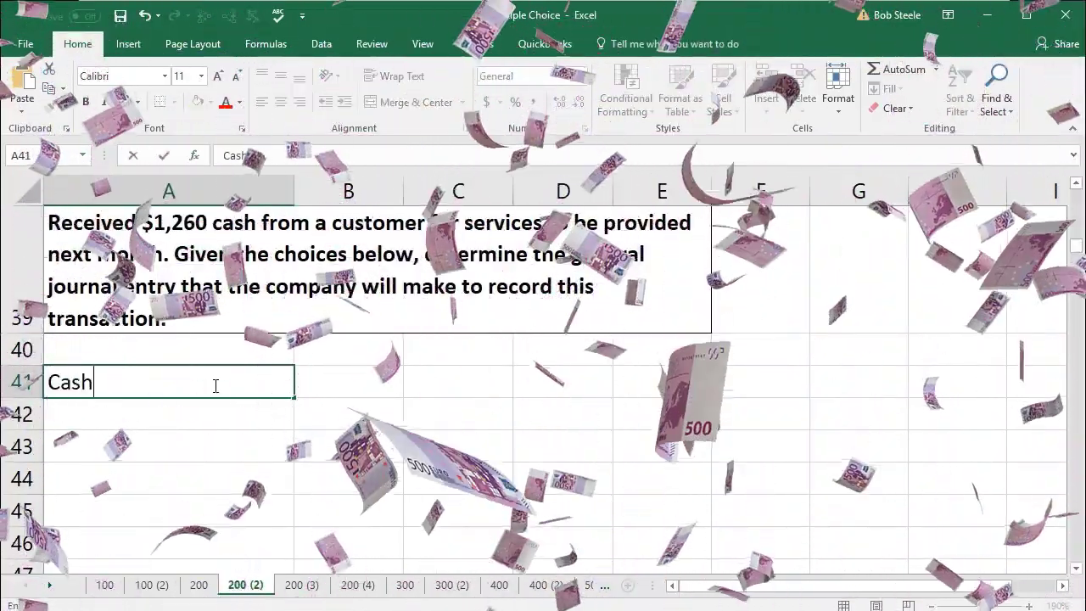
pyautogui.press('Tab')
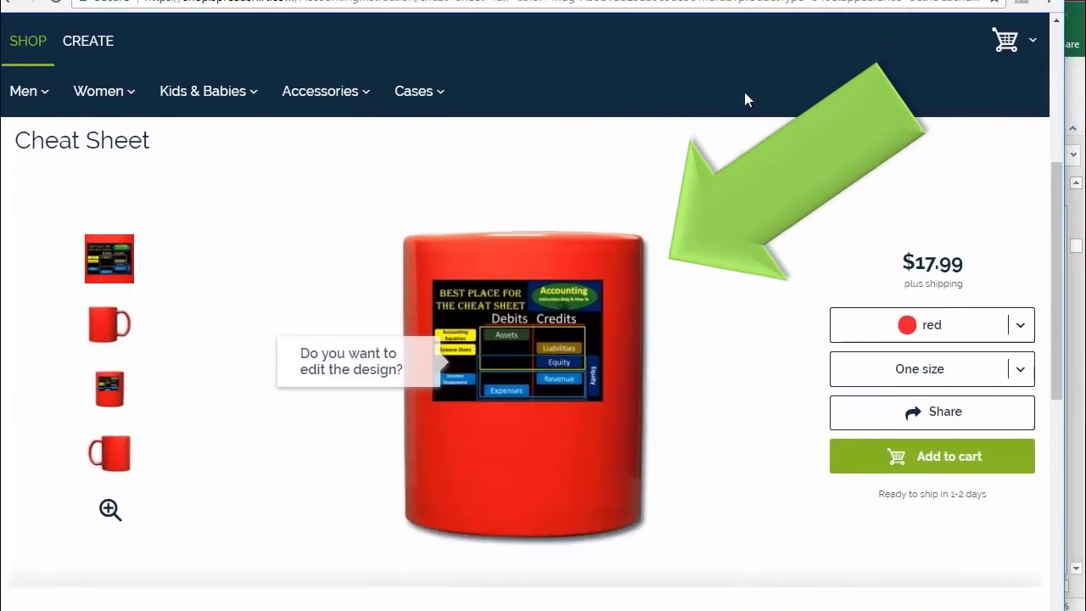
pyautogui.click(537, 361)
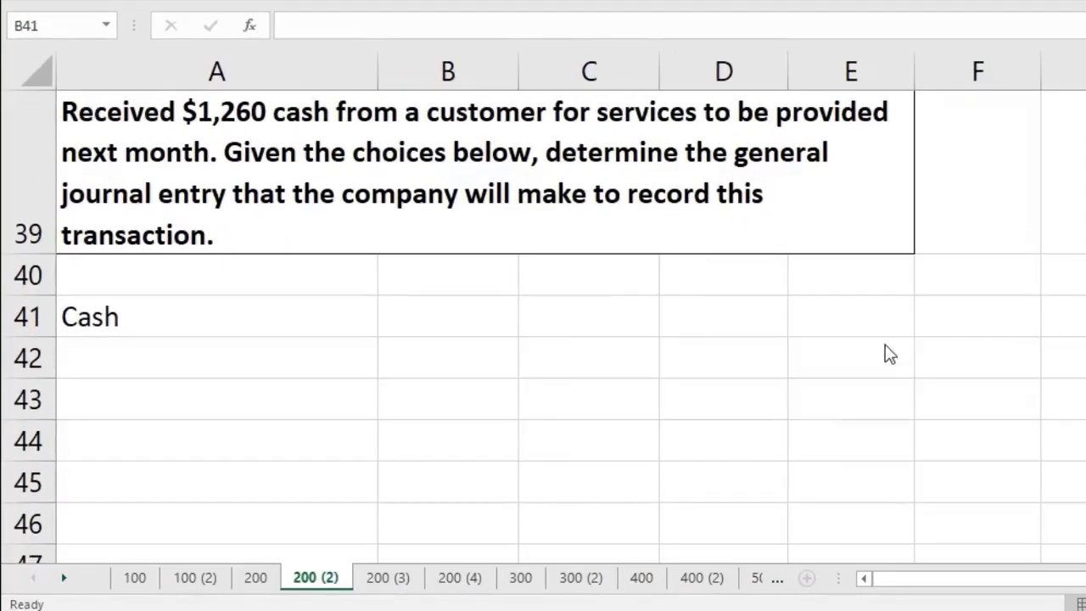
pyautogui.click(494, 310)
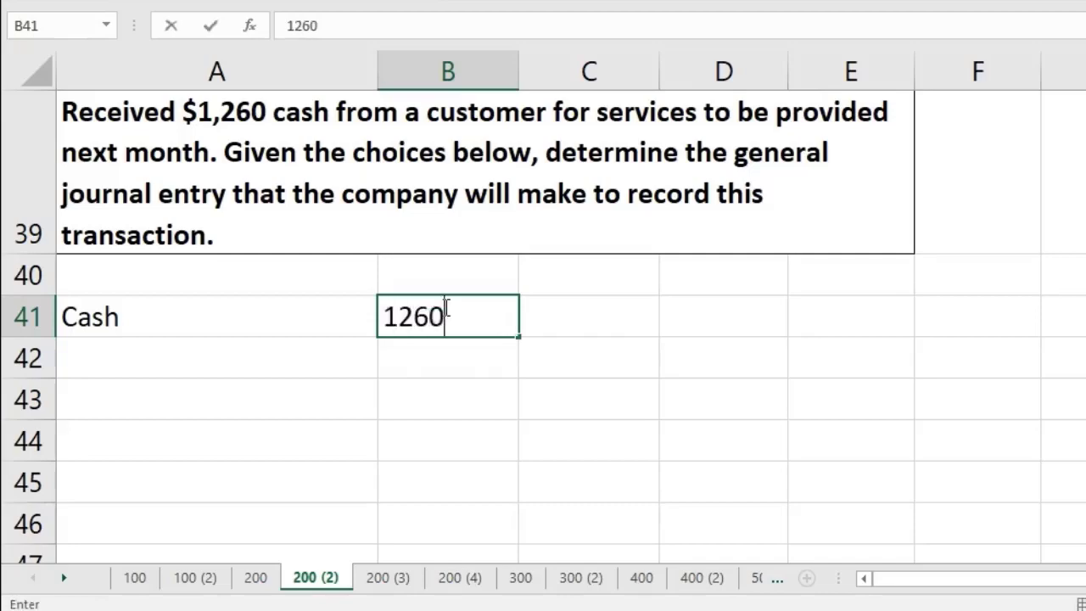
pyautogui.press('Return')
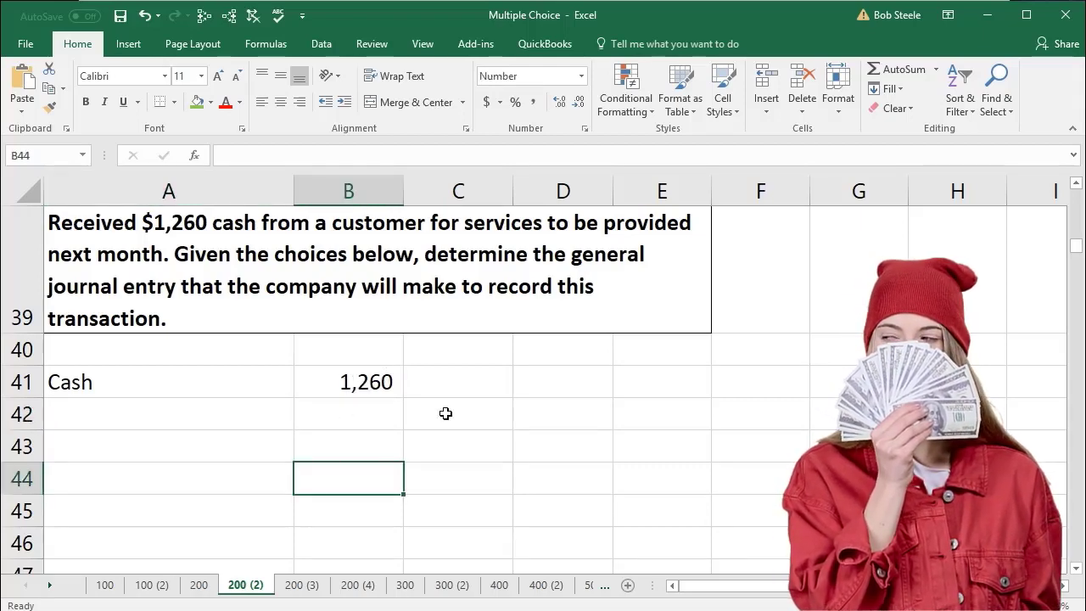
# Enter the credit amount in C42 as the formula -B41 and check it against the Cash debit line in row 41.
pyautogui.click(446, 413)
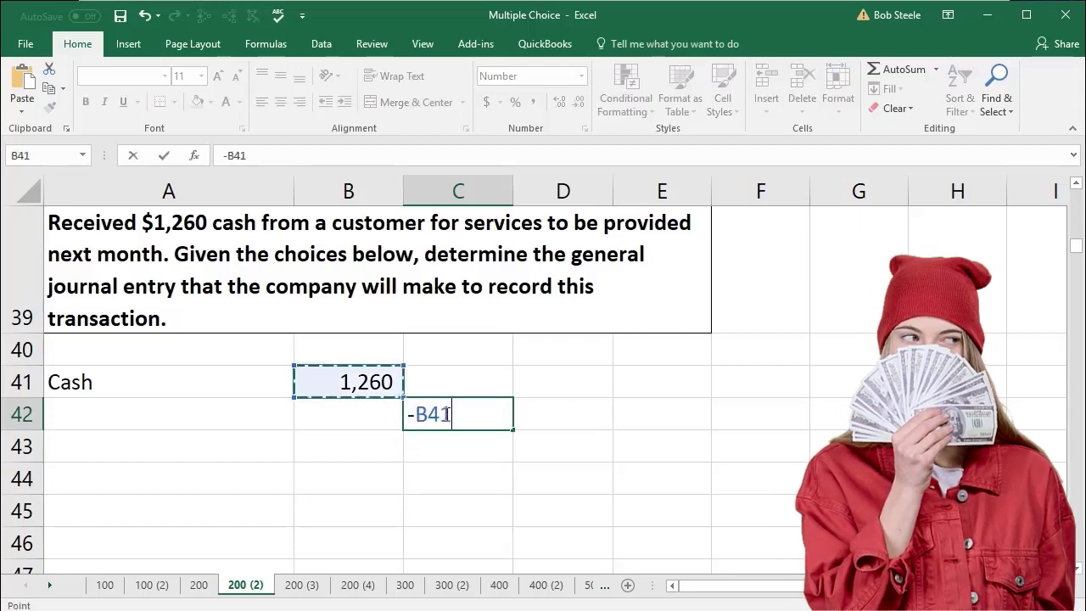
pyautogui.press('Return')
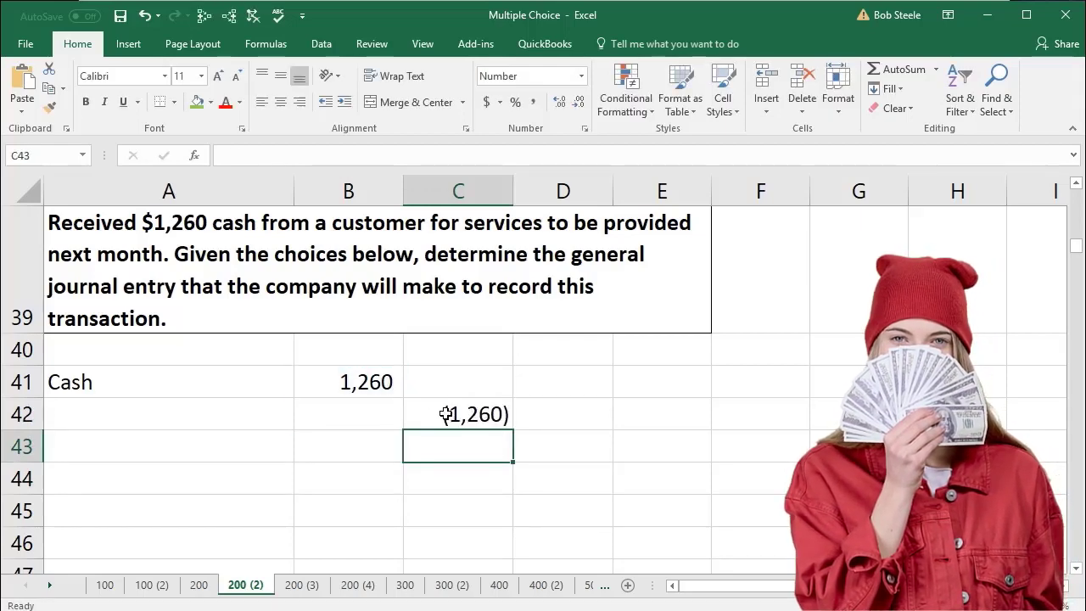
pyautogui.click(266, 414)
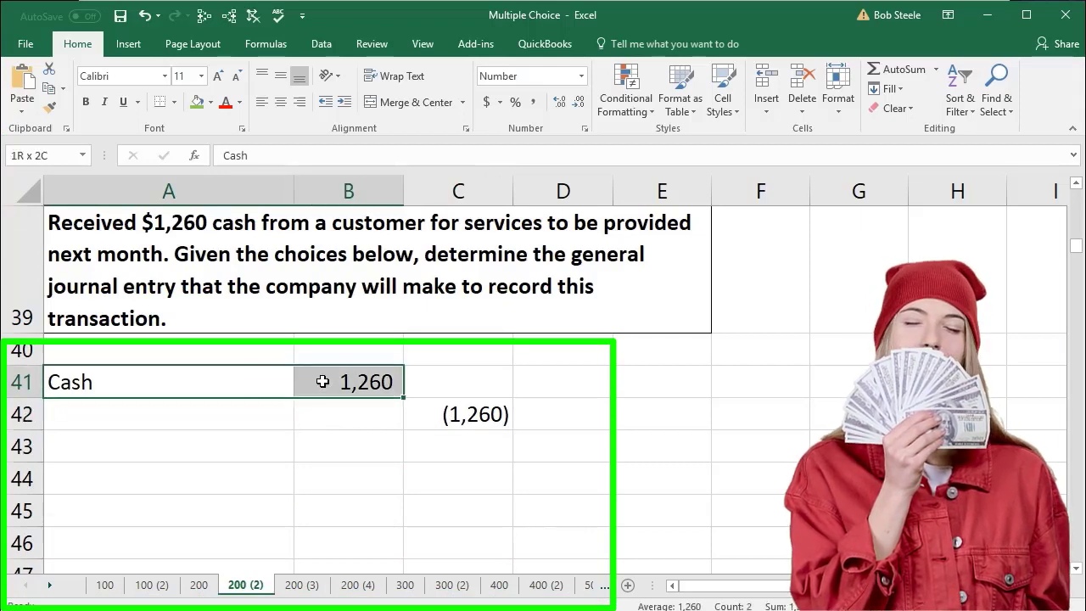
pyautogui.moveTo(323, 382); pyautogui.dragTo(327, 381)
pyautogui.write('Cash\t1,260')
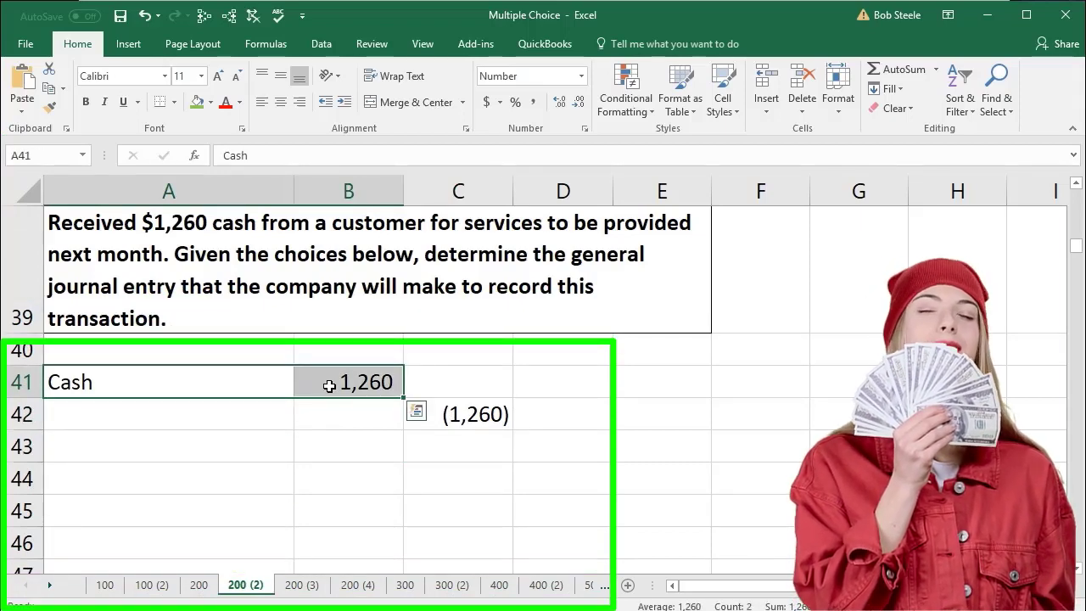
pyautogui.click(499, 420)
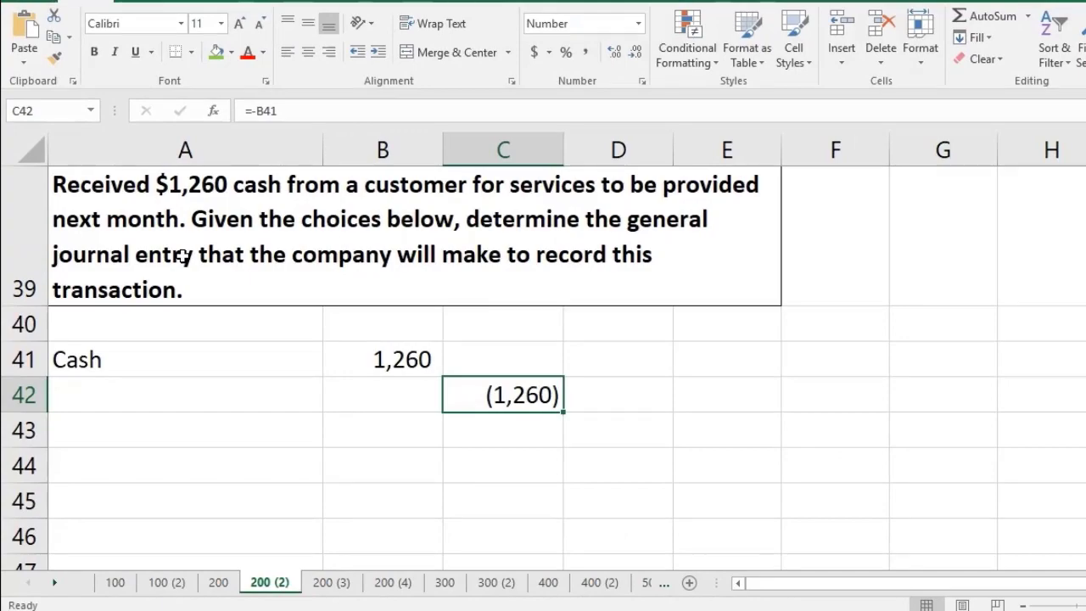
# Label the credit line of the $1,260 customer receipt entry in cell A42 as "Unearned revenue".
pyautogui.click(158, 395)
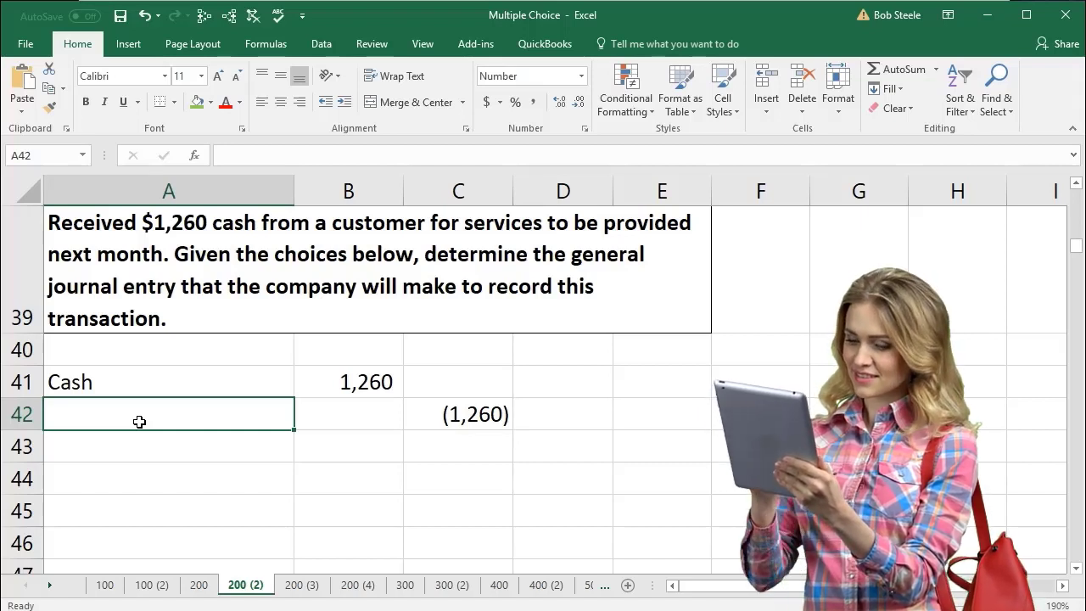
pyautogui.write('Unearned re')
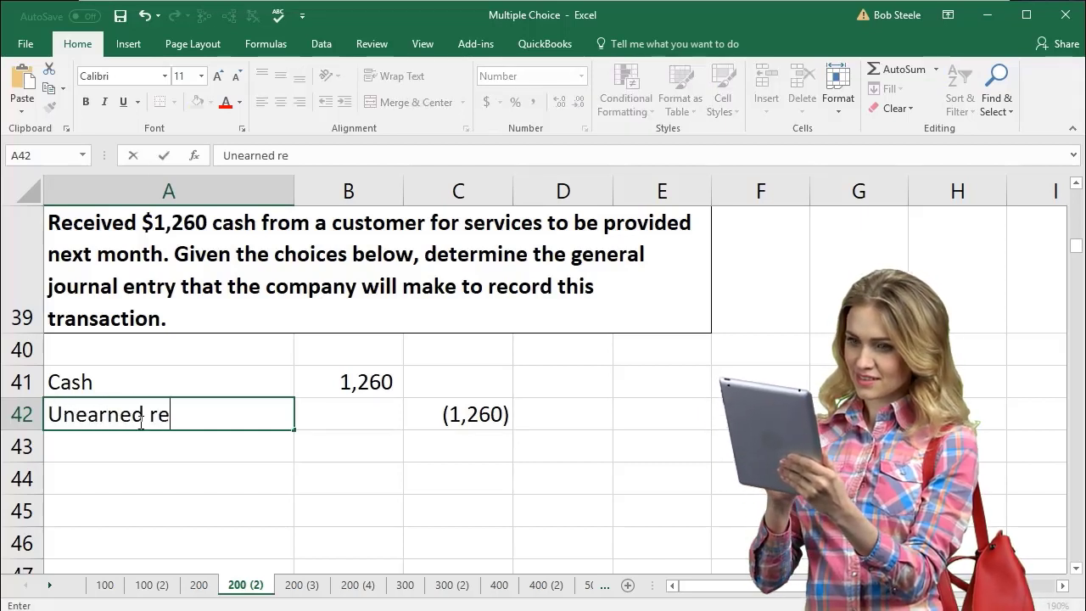
pyautogui.write('venue')
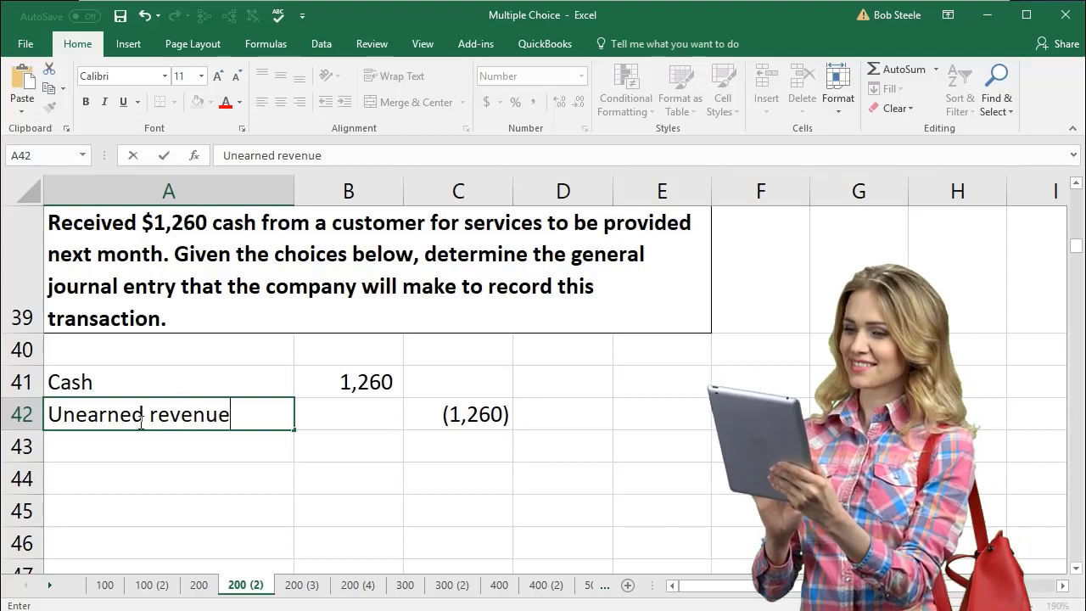
pyautogui.press('Return')
pyautogui.click(139, 420)
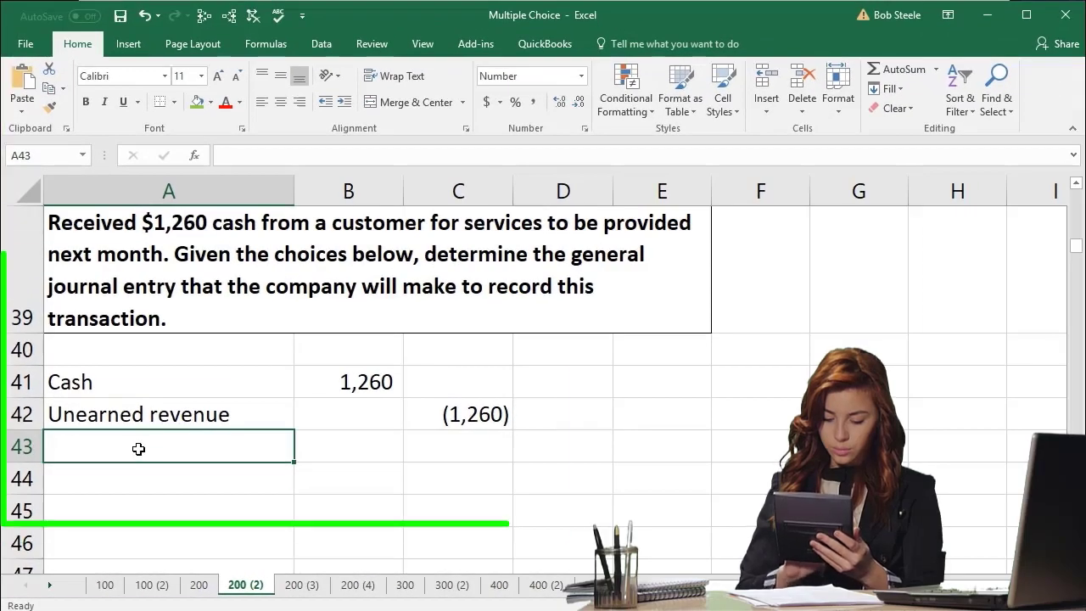
# Review the Cash debit and Unearned revenue credit lines of the journal entry in rows 41 and 42.
pyautogui.moveTo(158, 414); pyautogui.dragTo(423, 427)
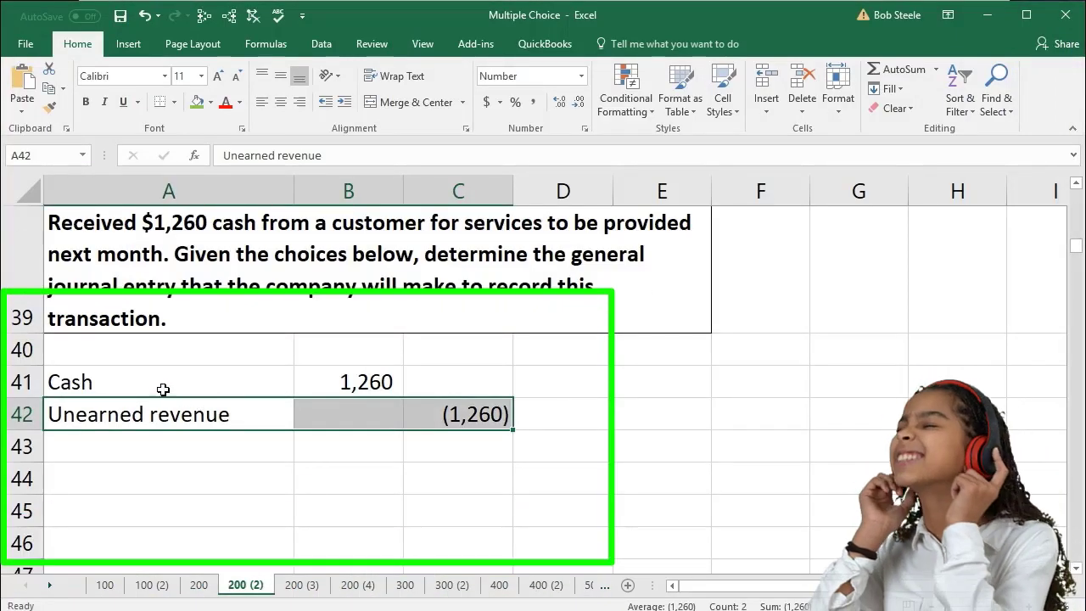
pyautogui.moveTo(150, 378); pyautogui.dragTo(429, 417)
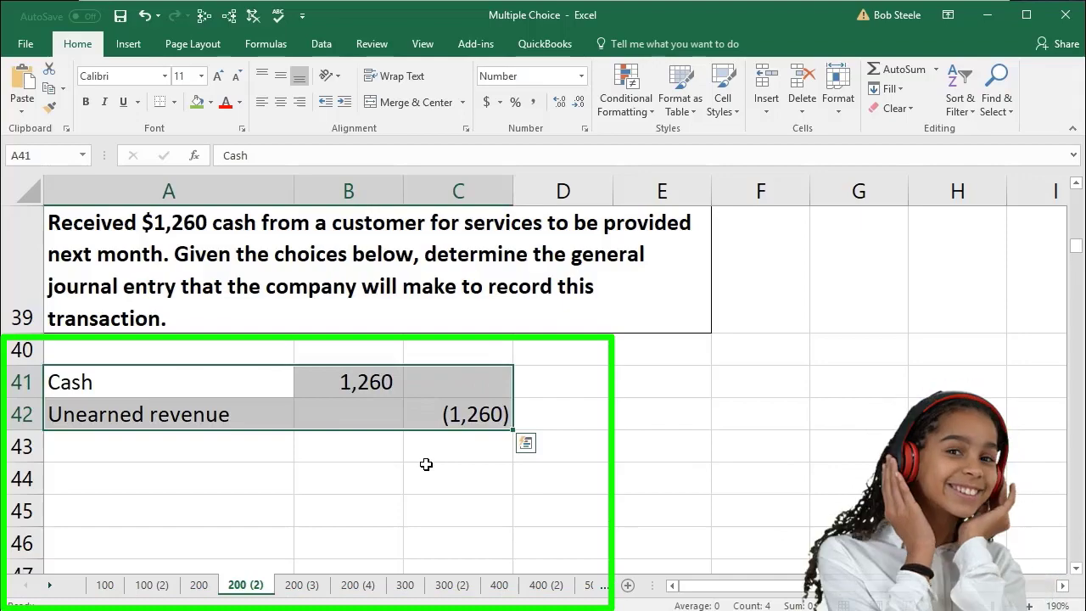
pyautogui.click(426, 464)
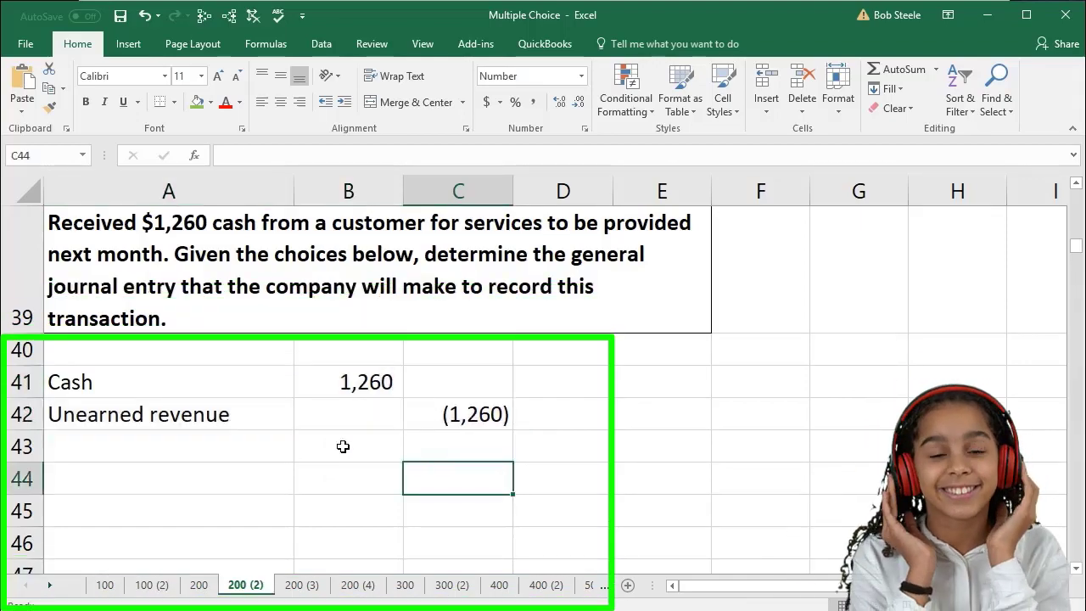
pyautogui.moveTo(271, 412); pyautogui.dragTo(424, 424)
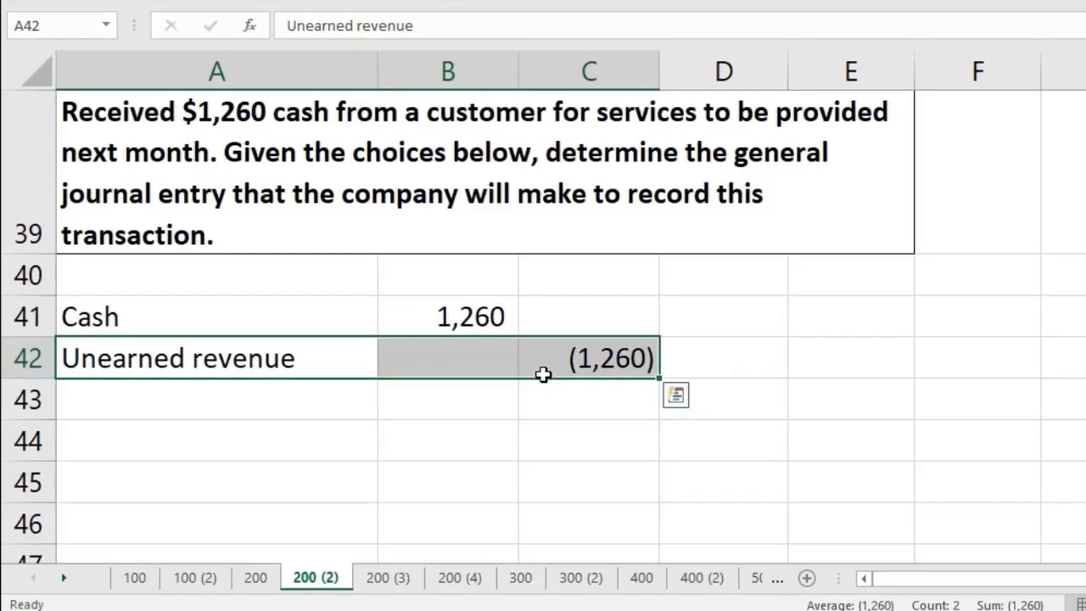
pyautogui.click(496, 415)
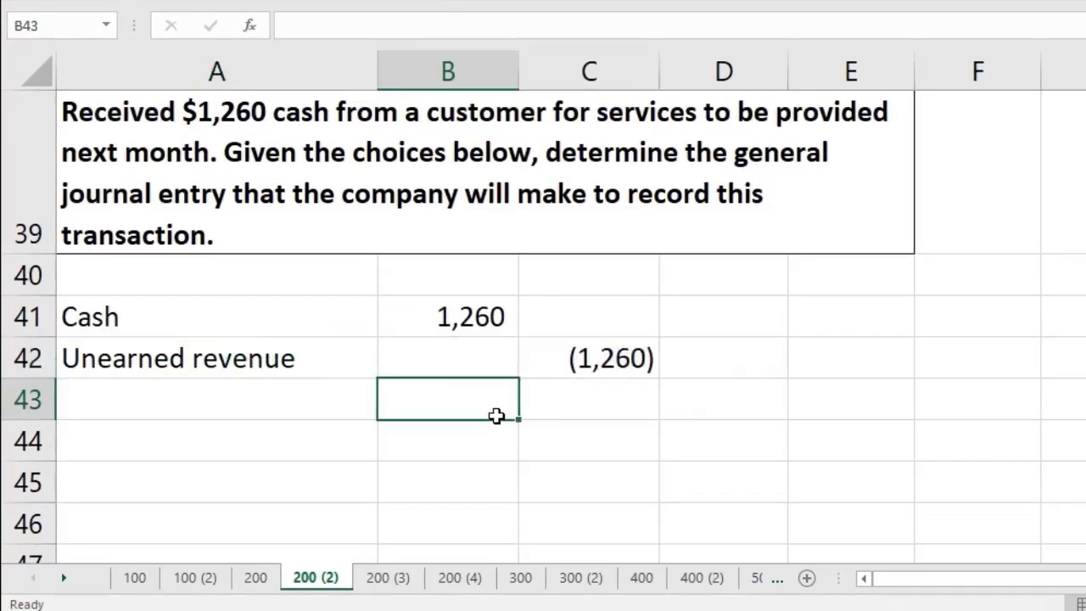